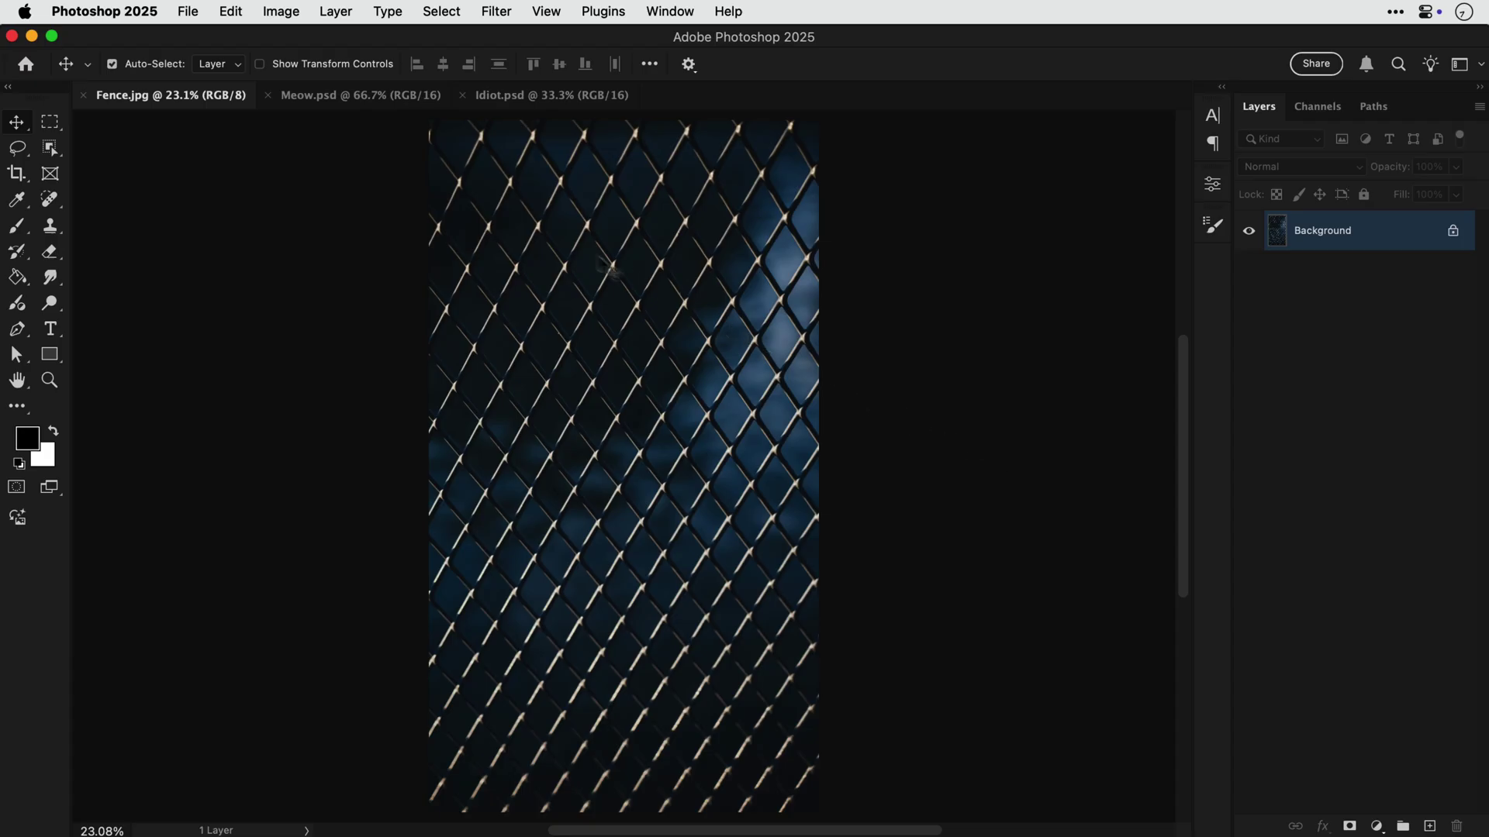
Step: Keep cloud processing for Select Subject in the Image Processing preferences
click(105, 12)
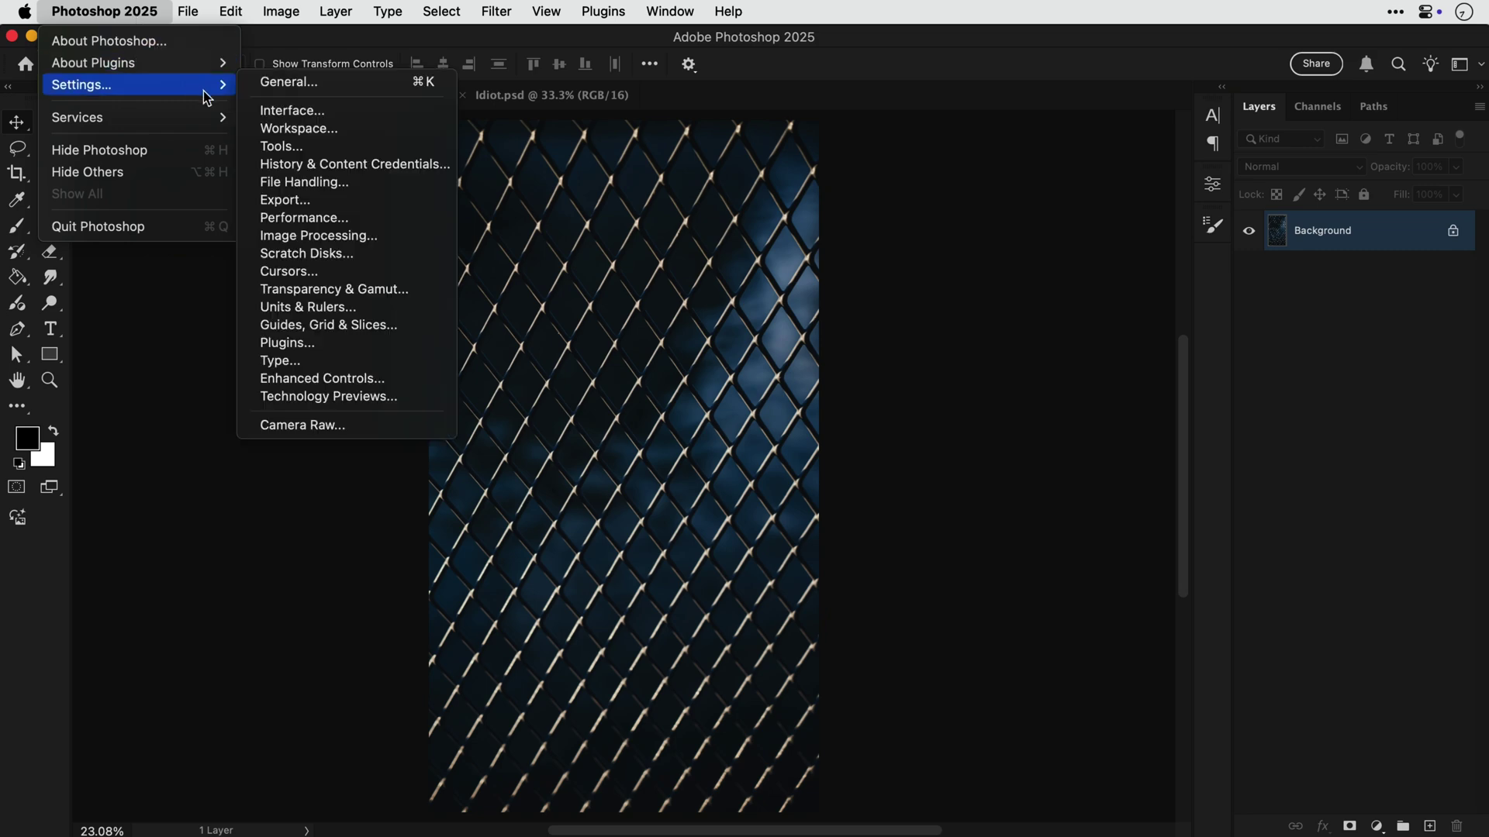
mouse_move(82, 85)
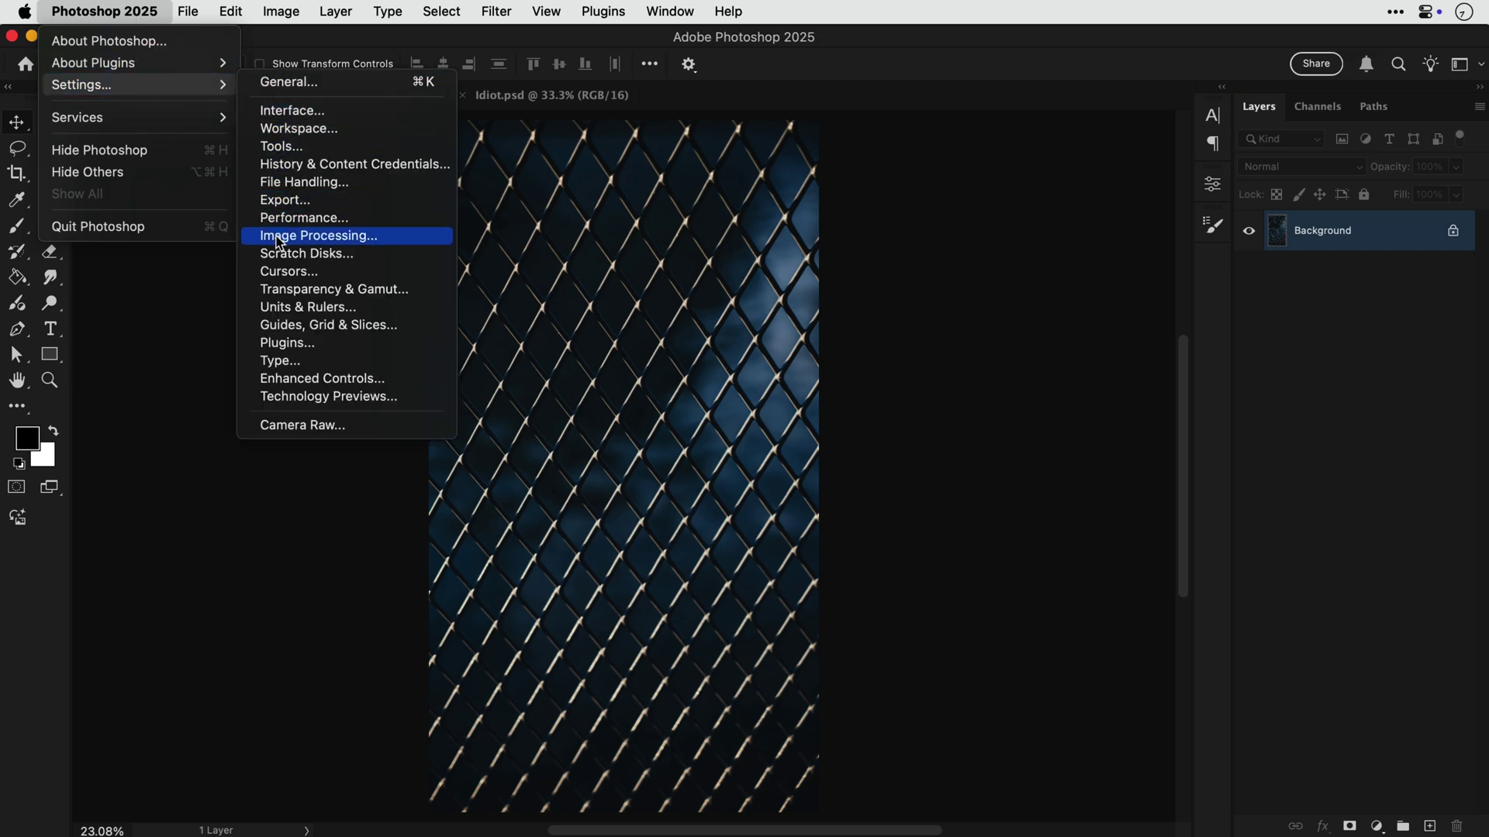
click(318, 235)
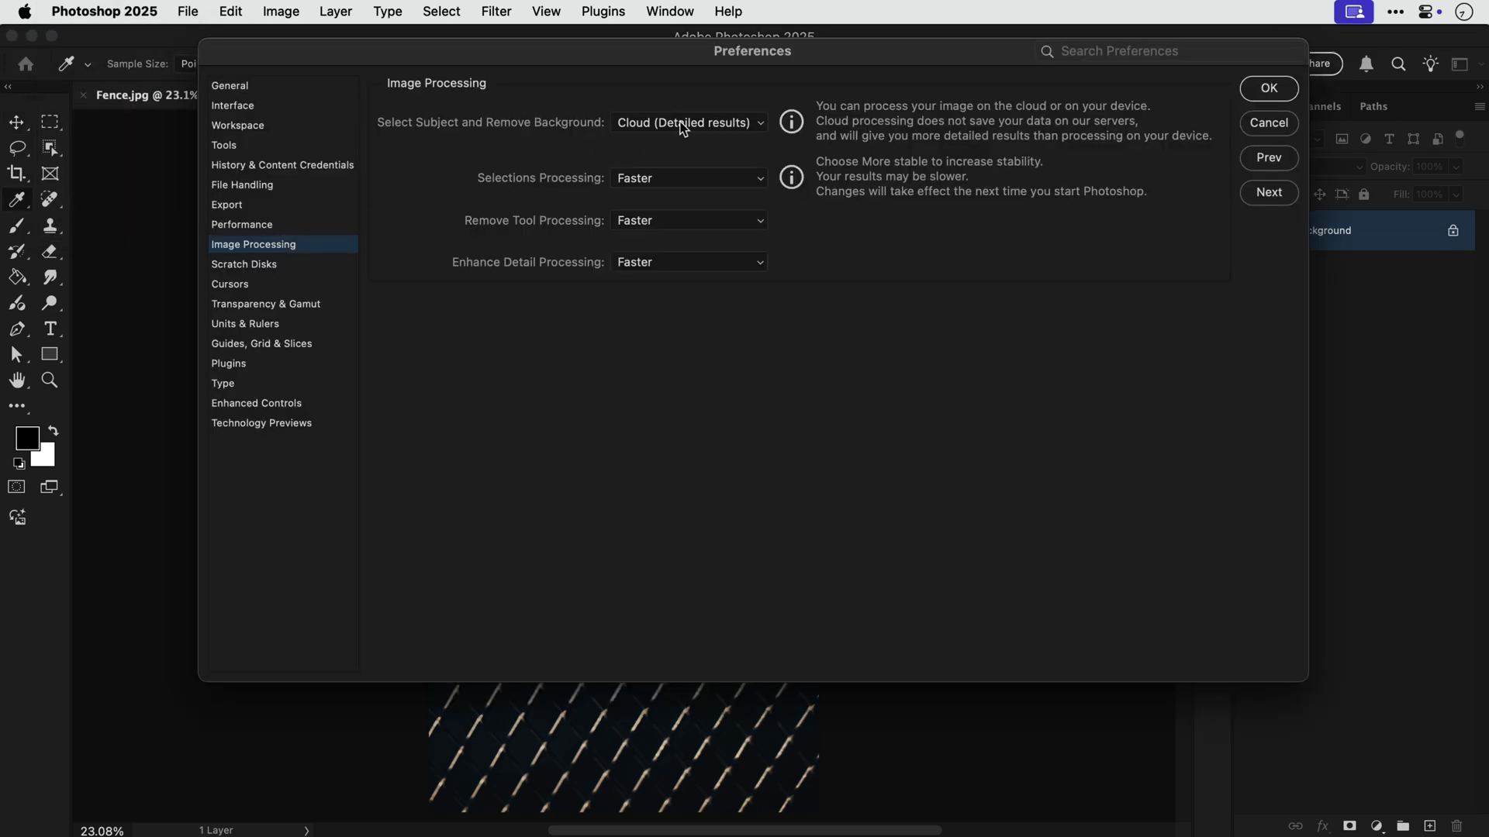
click(682, 123)
click(683, 120)
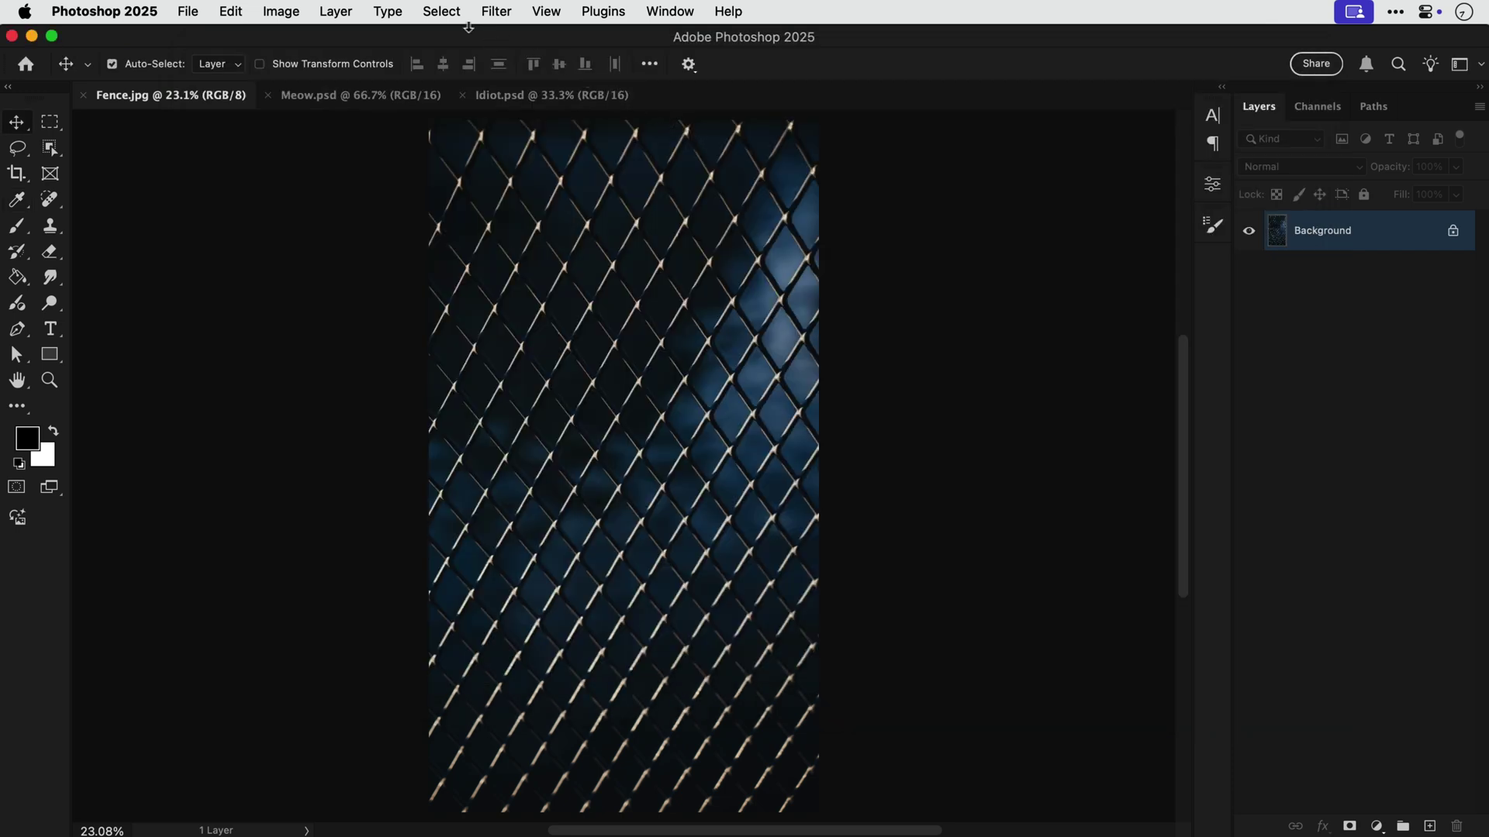
Step: Select the fence as the subject and mask out its background
click(442, 12)
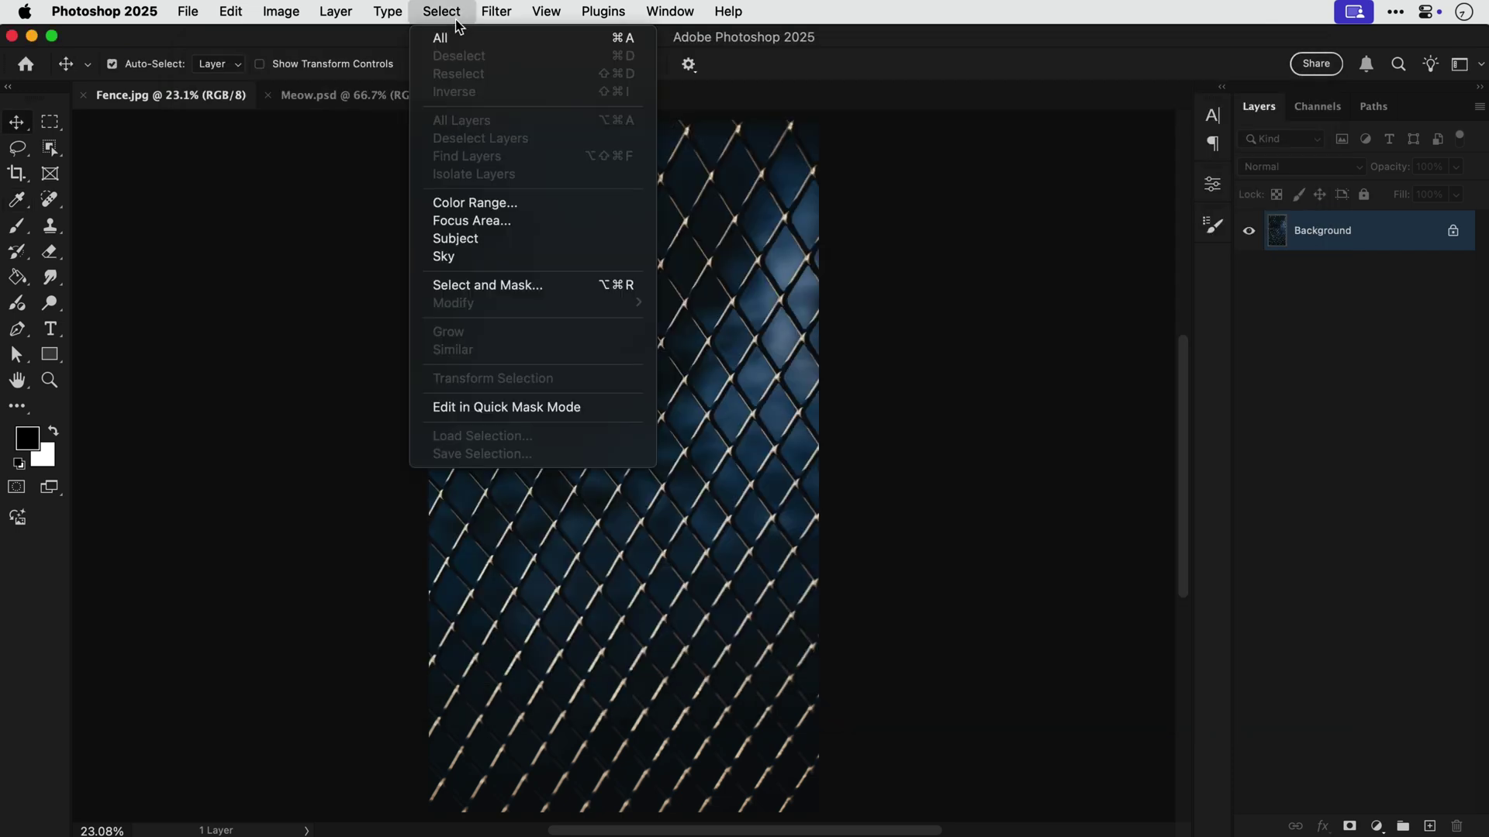
click(454, 239)
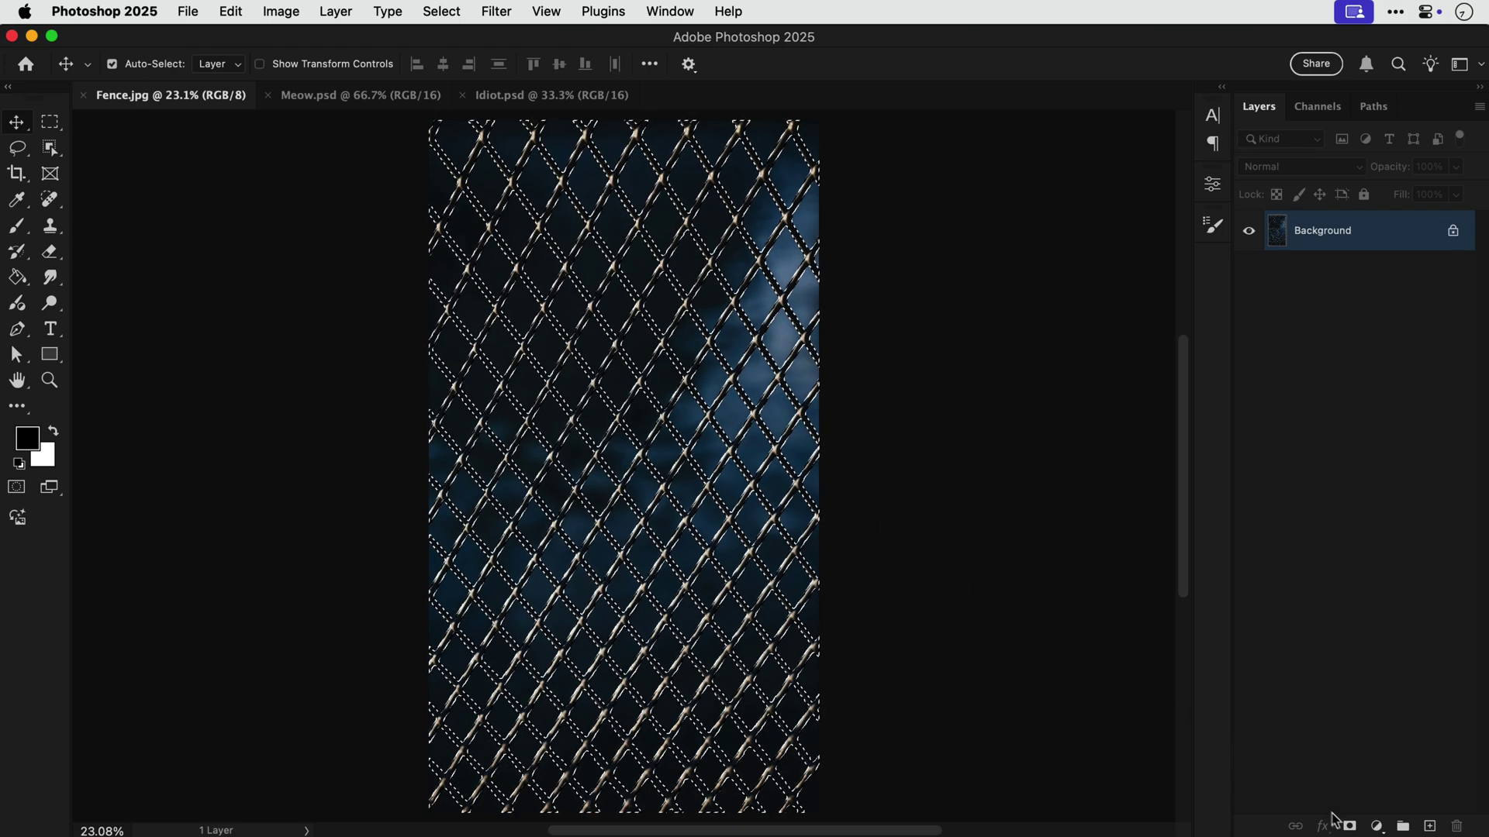
click(1351, 828)
key(super+1)
key(super+0)
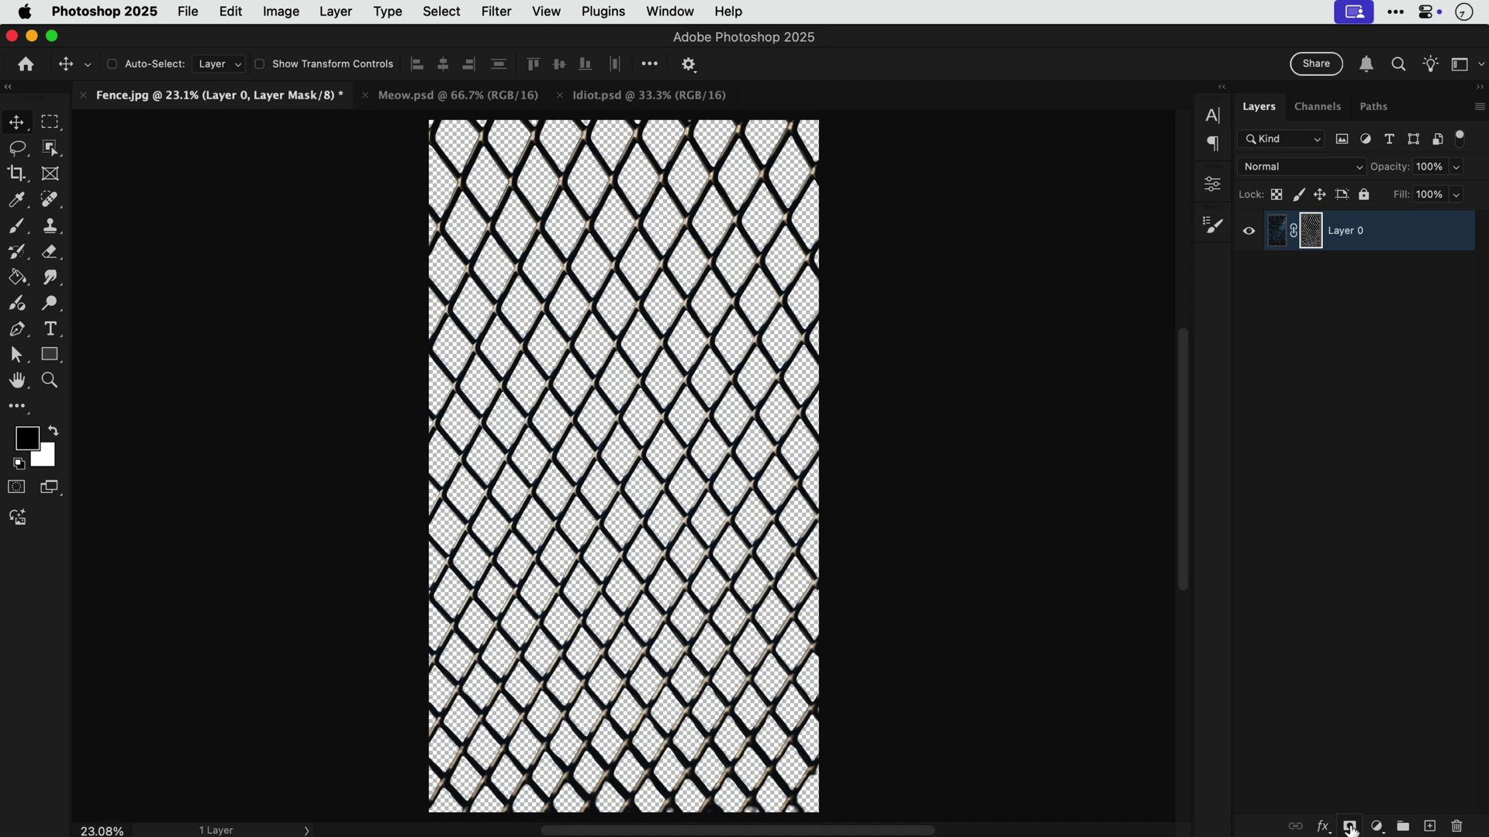
Step: Add a black Solid Color fill layer beneath the fence layer
click(1376, 827)
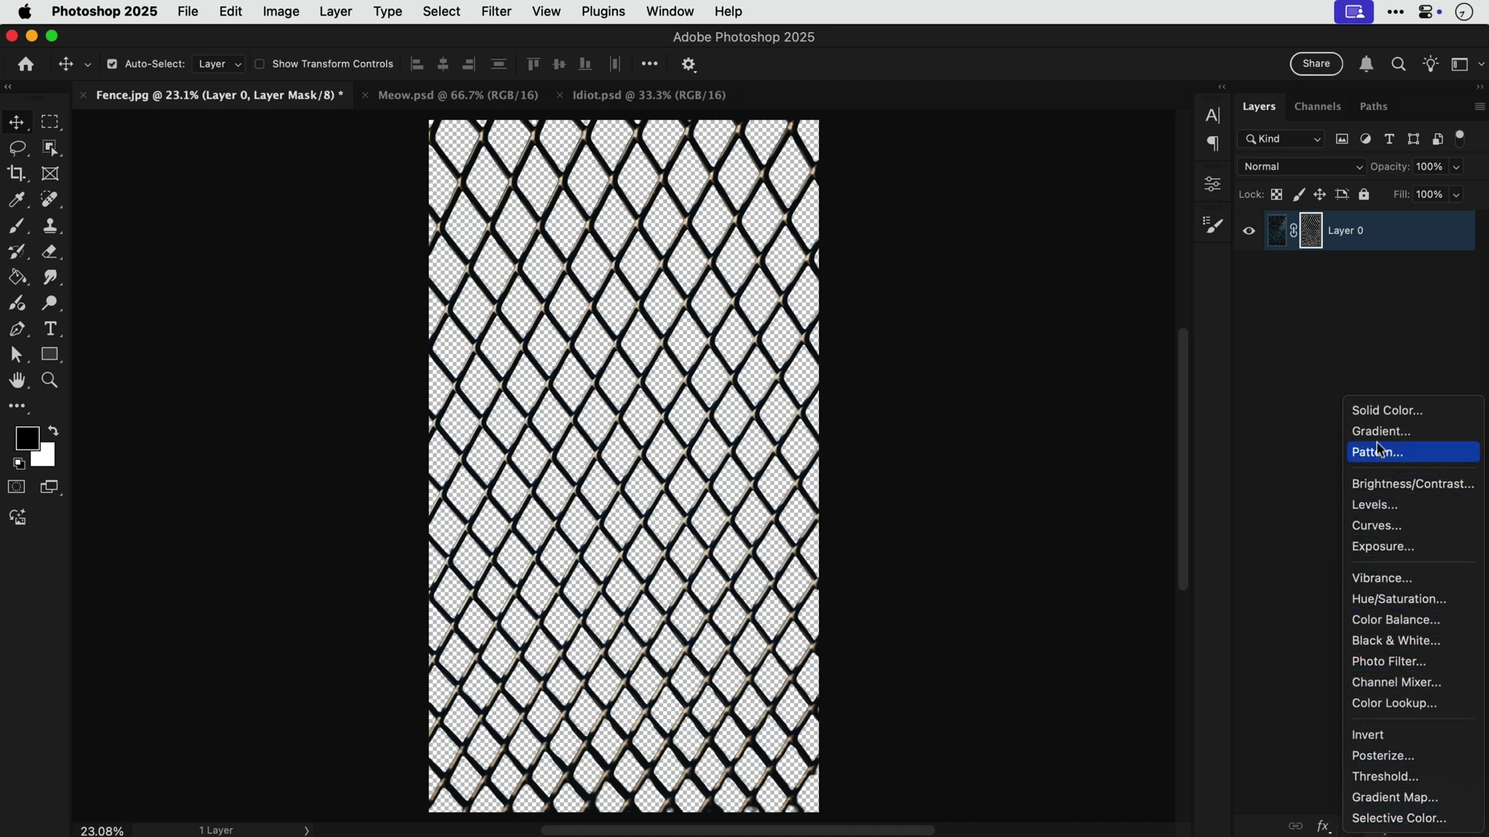
click(1385, 409)
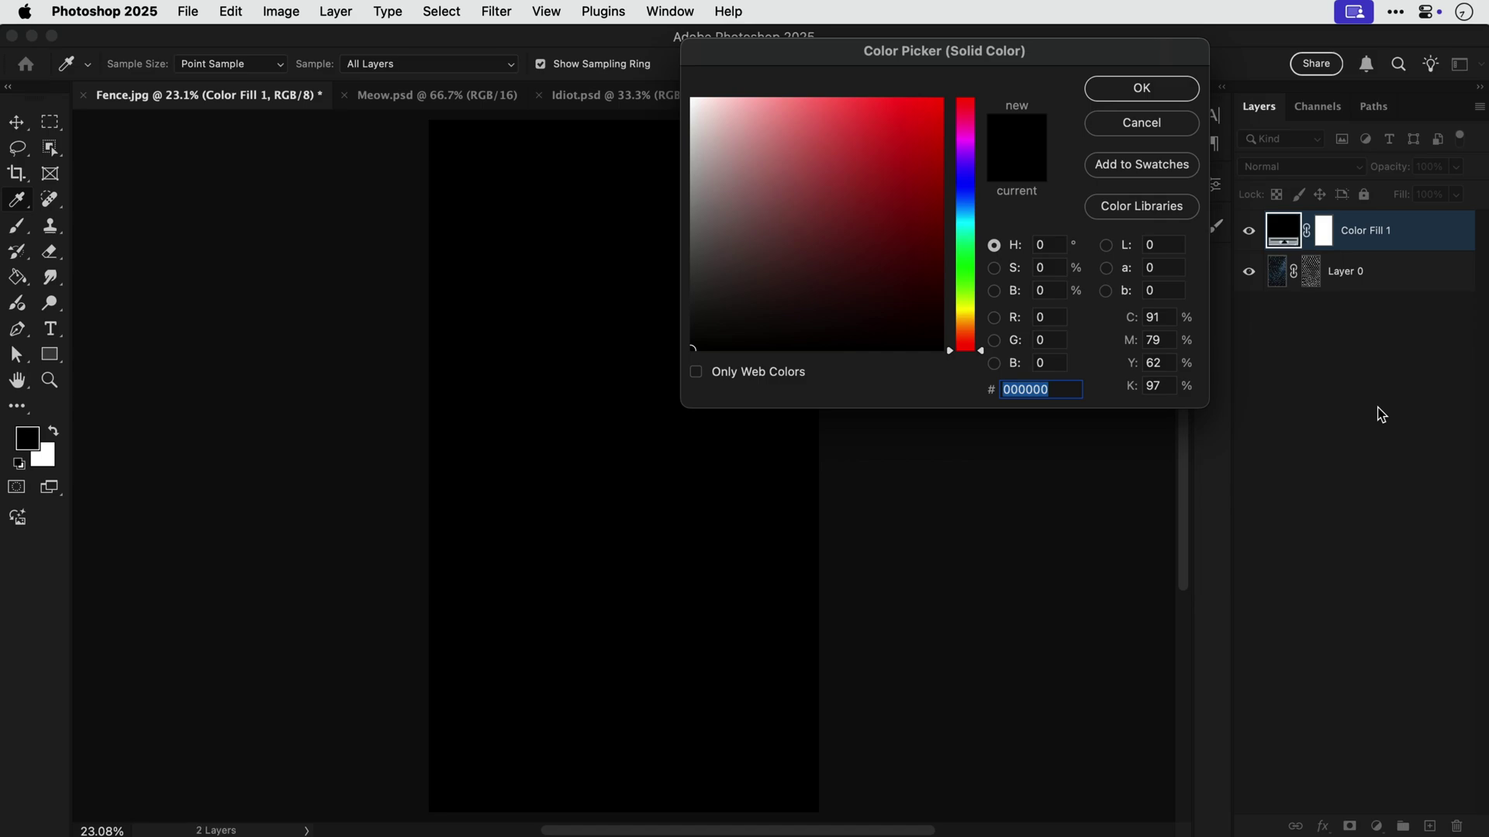
key(Return)
key(super+bracketleft)
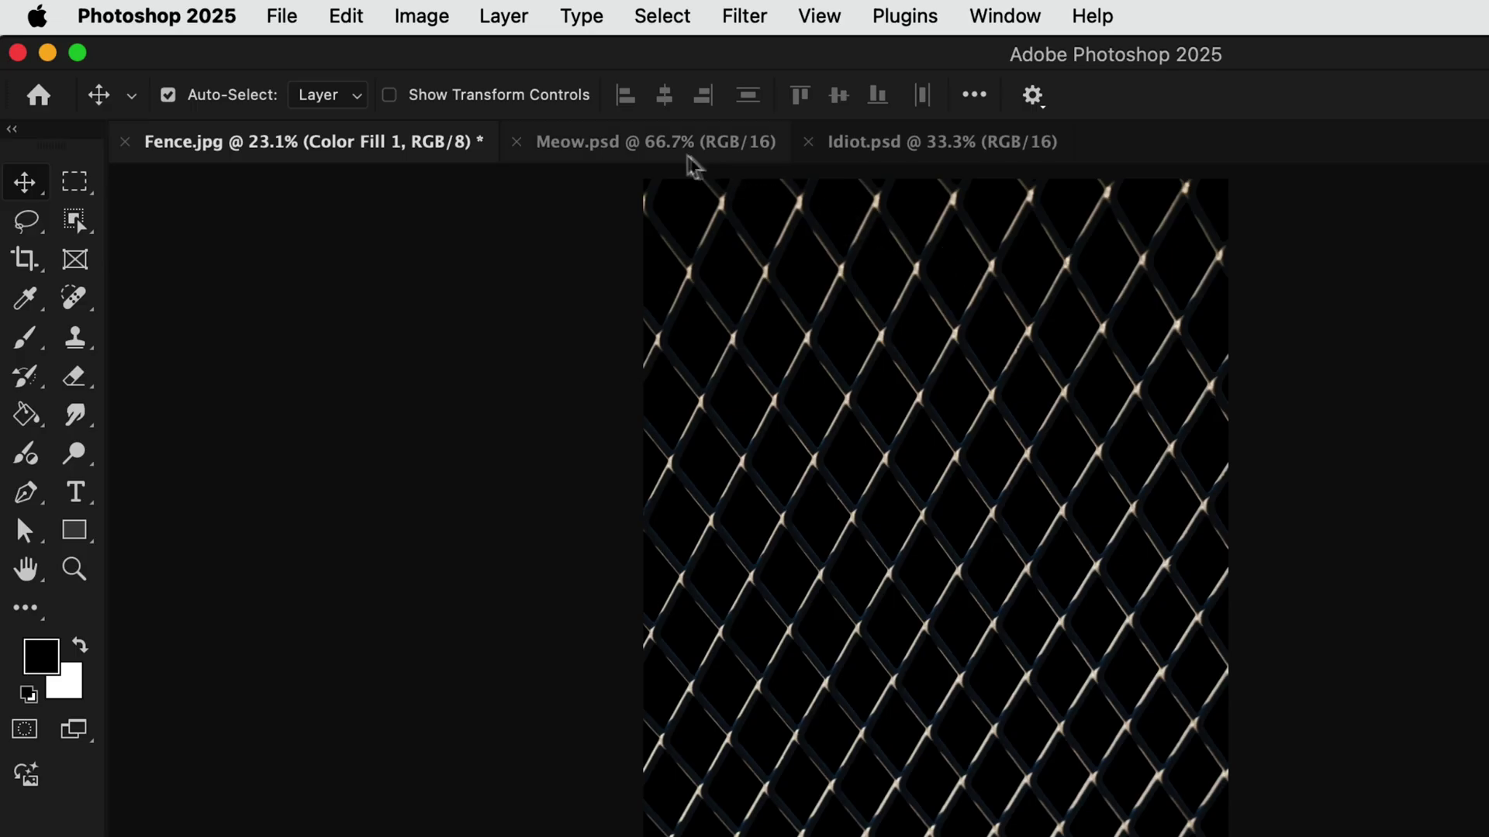
Step: Generate a 'Trippy Cat' image with the Psychedelic effect in the Meow document
click(440, 98)
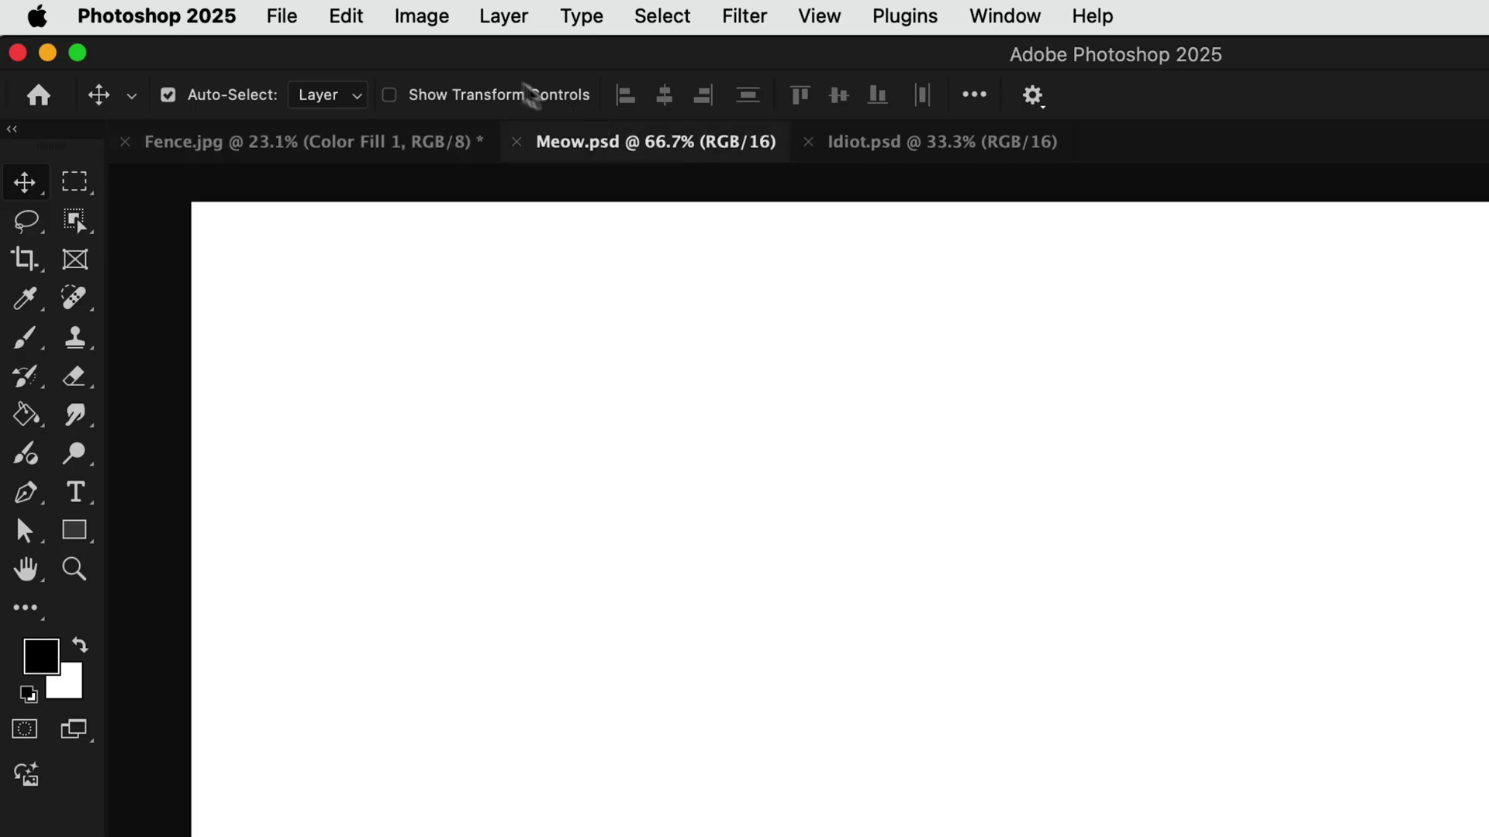
click(346, 18)
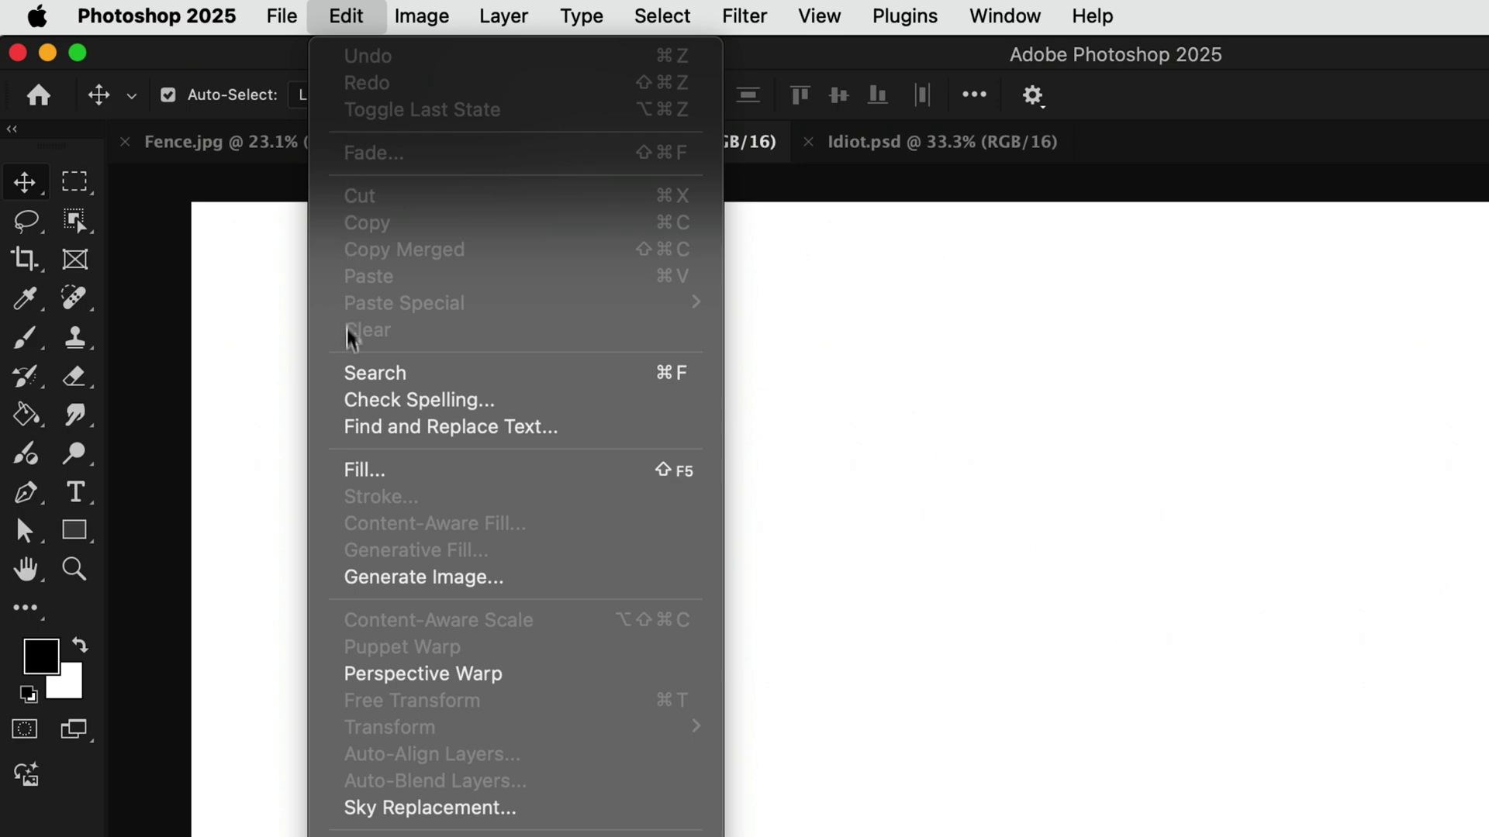
click(349, 577)
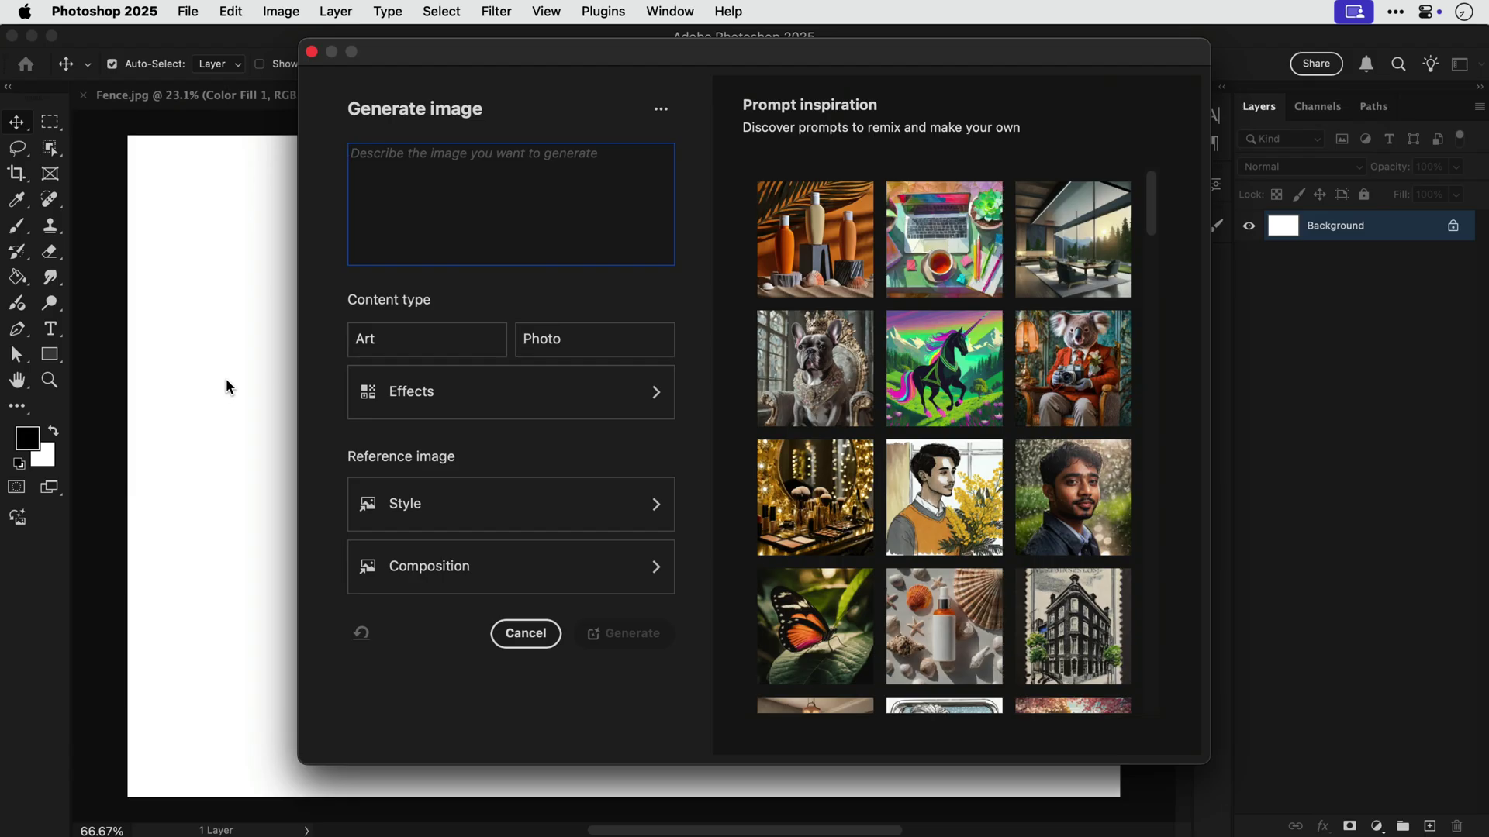
text(Trippy Cat)
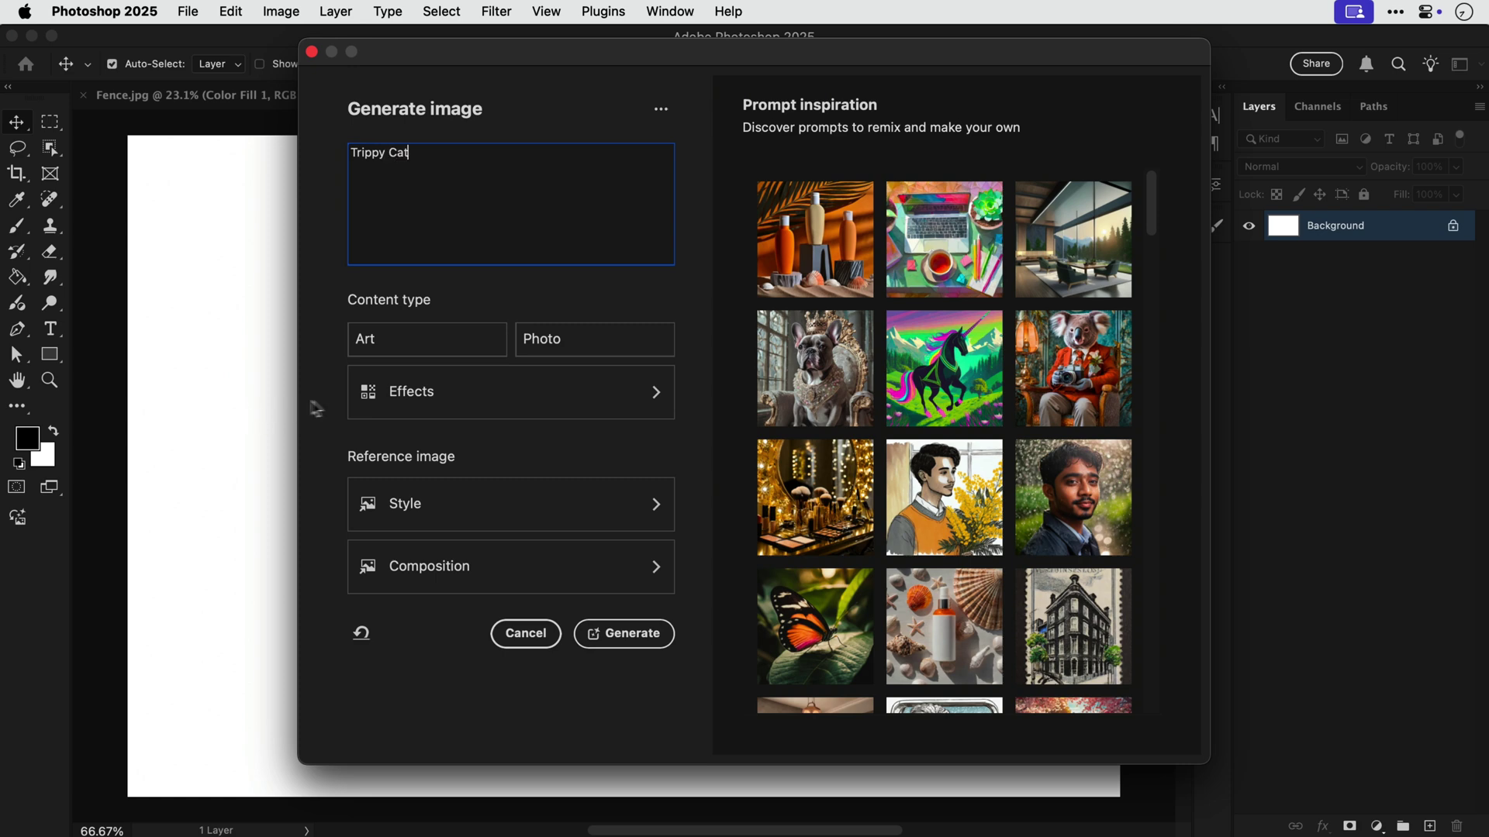
click(556, 401)
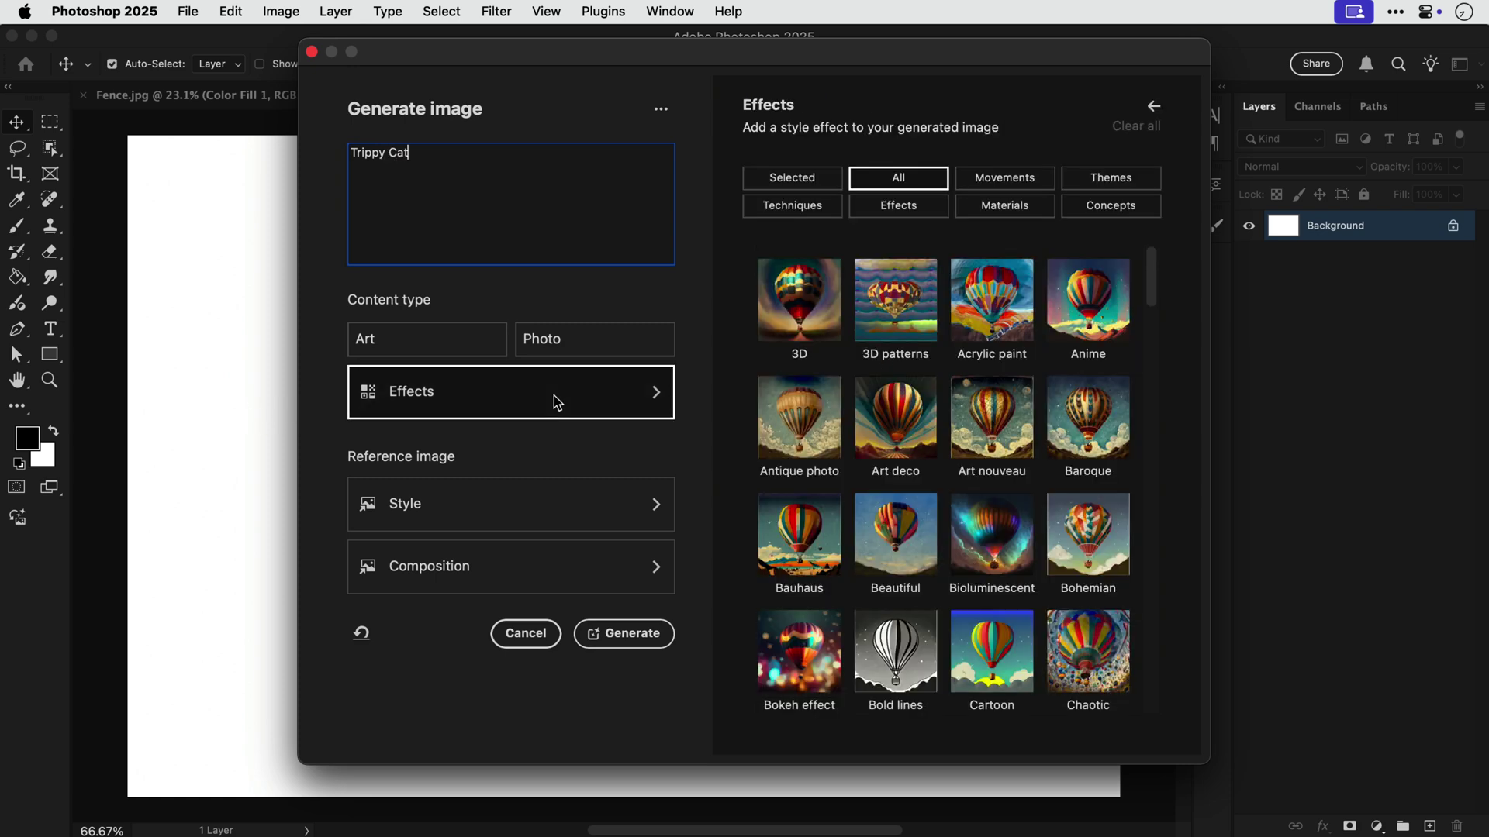
scroll(781, 317, down, 10)
scroll(781, 317, down, 10)
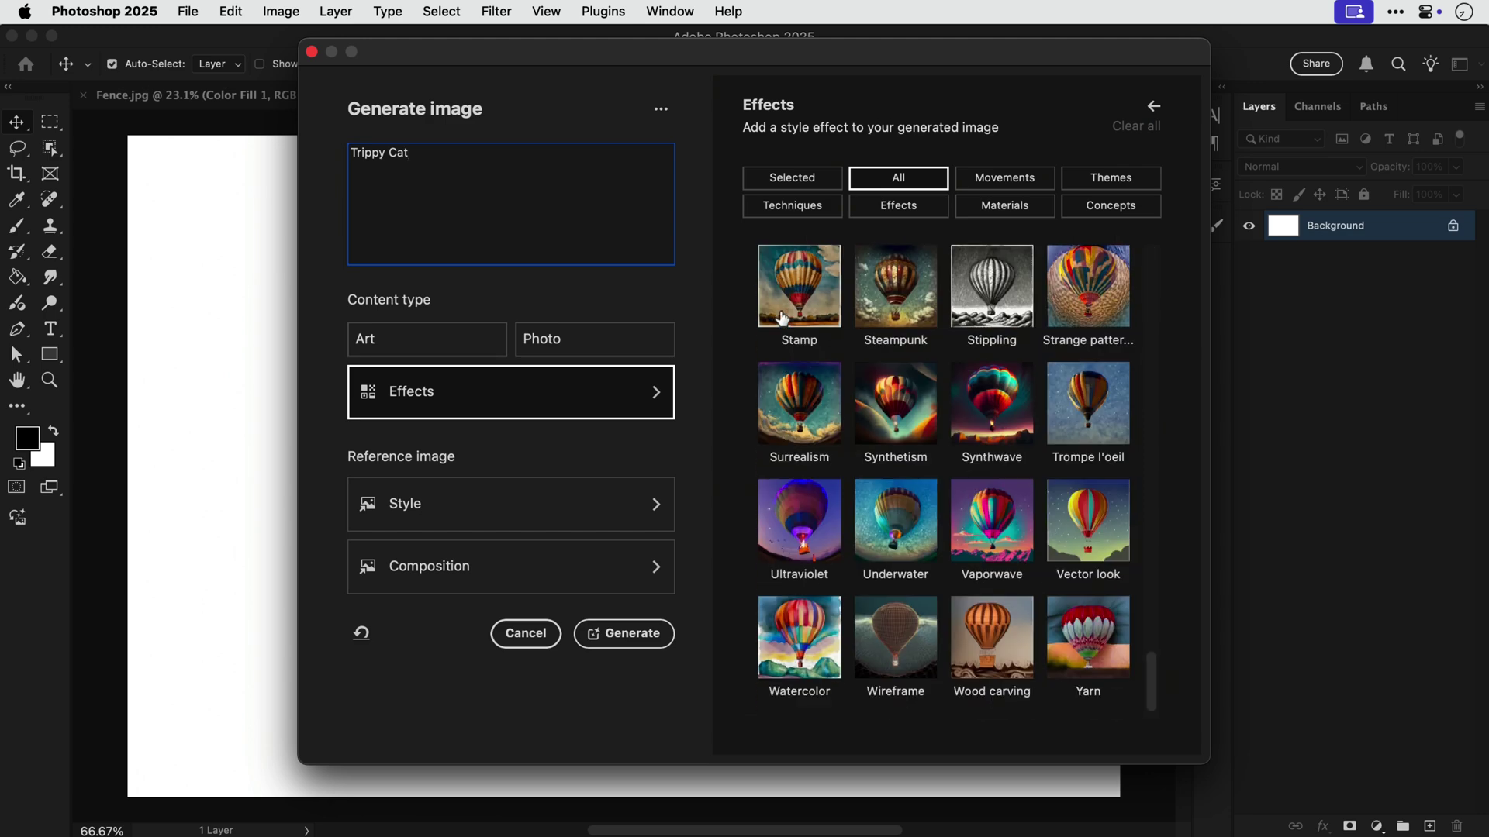
scroll(782, 316, up, 5)
scroll(782, 317, up, 3)
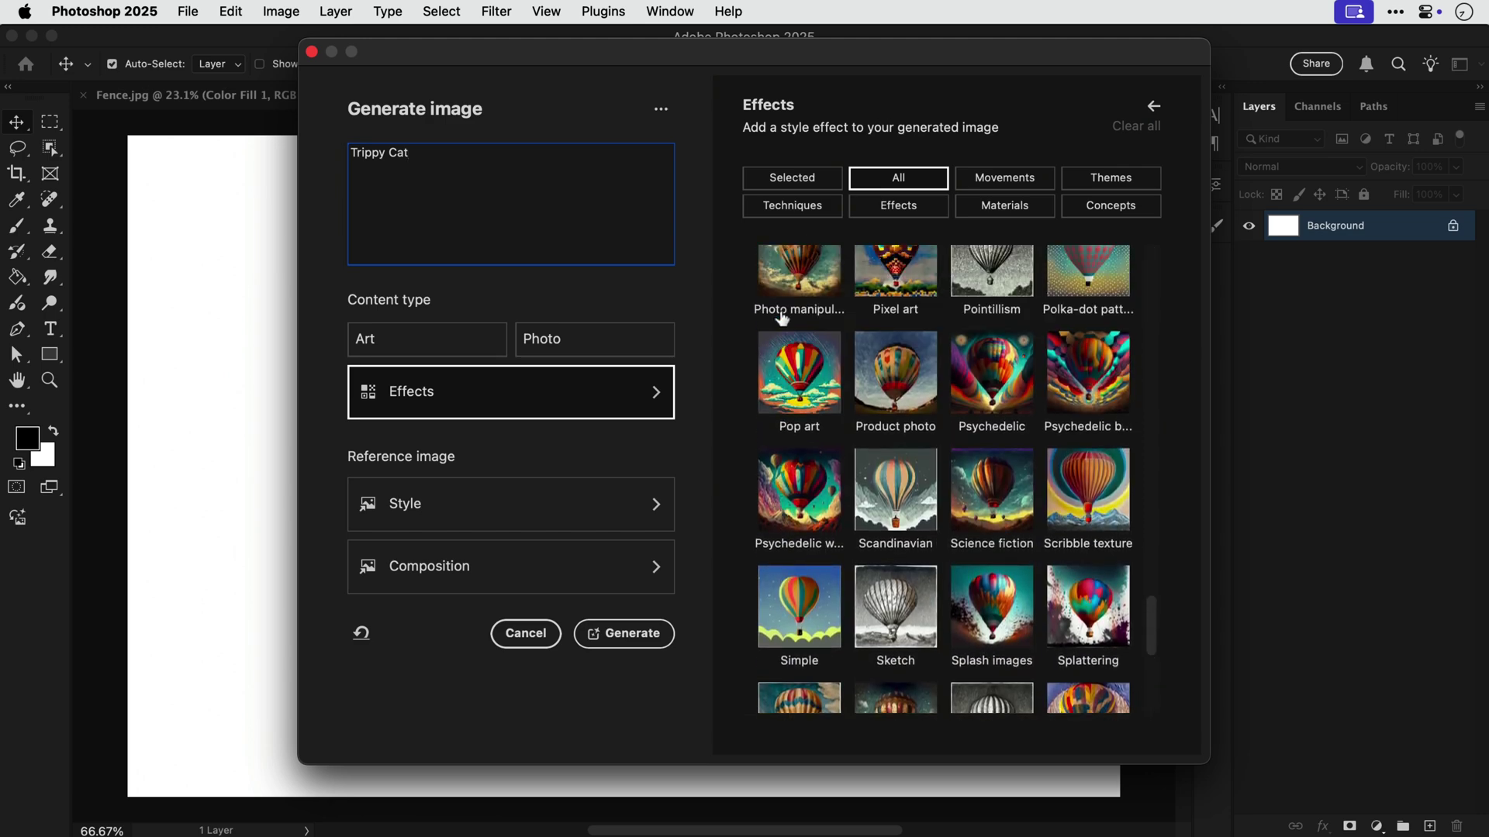
click(799, 489)
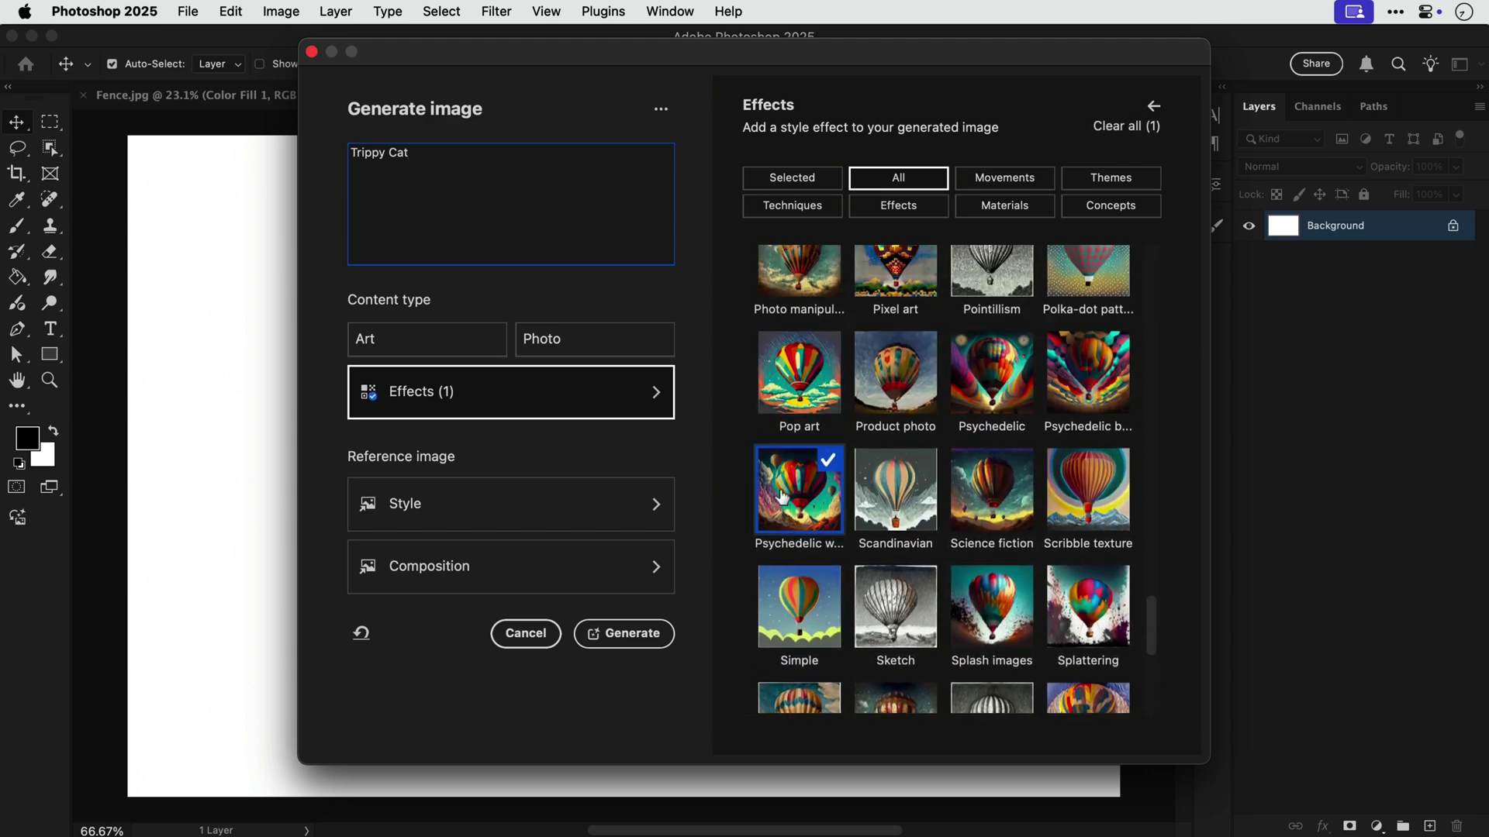
click(592, 505)
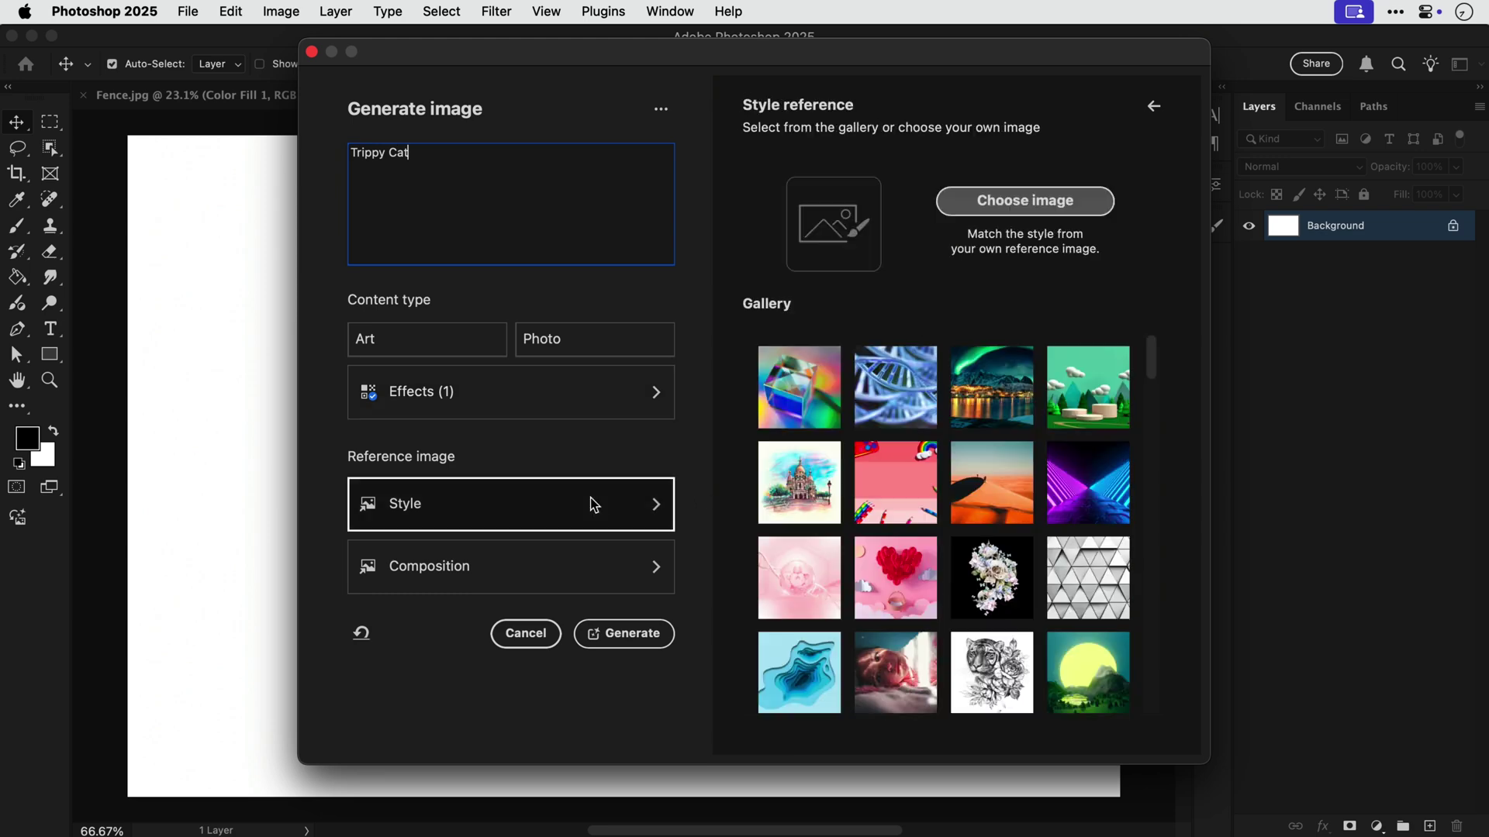
click(593, 568)
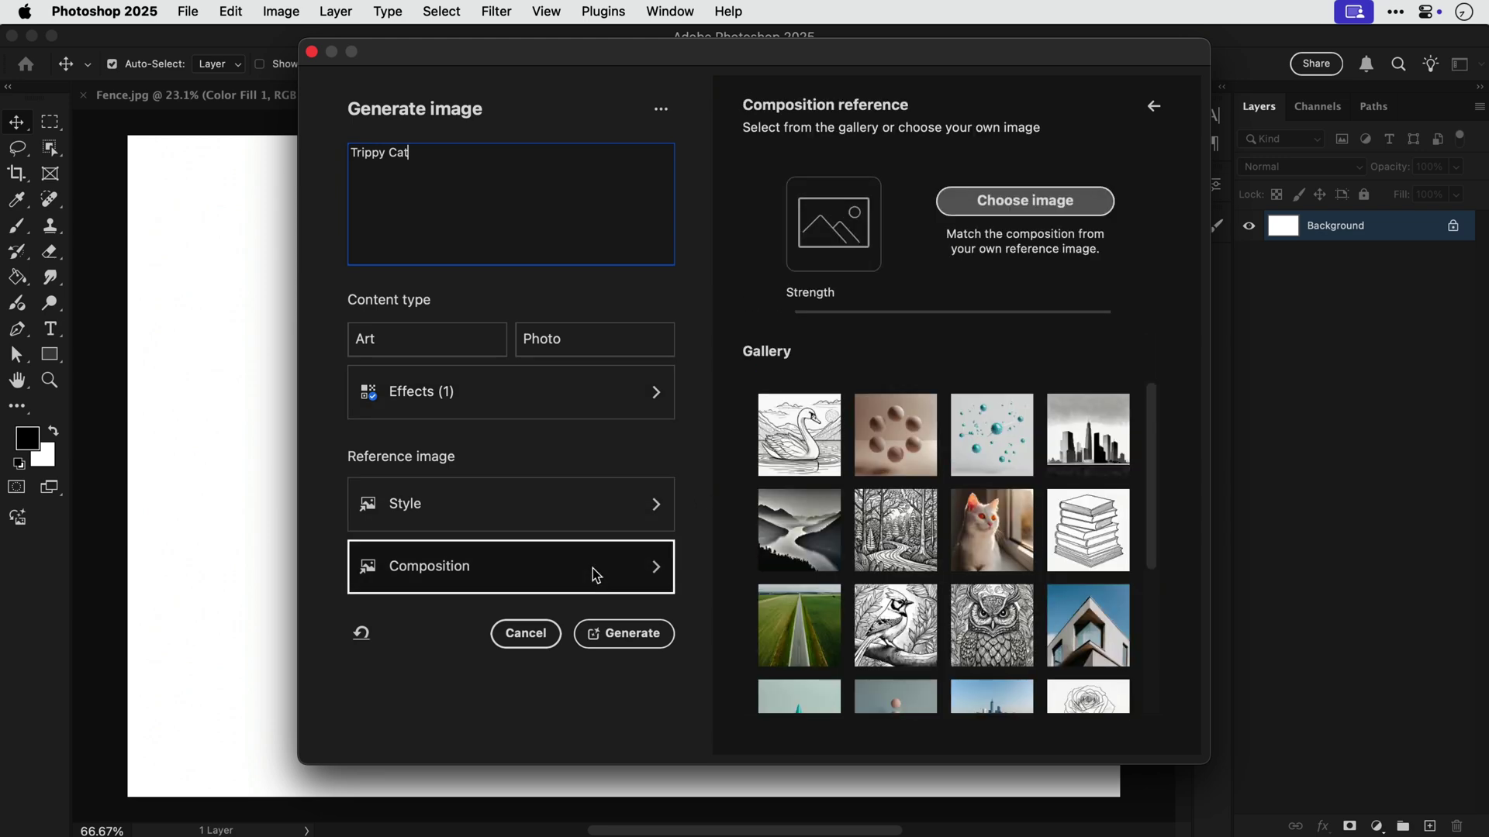
click(657, 640)
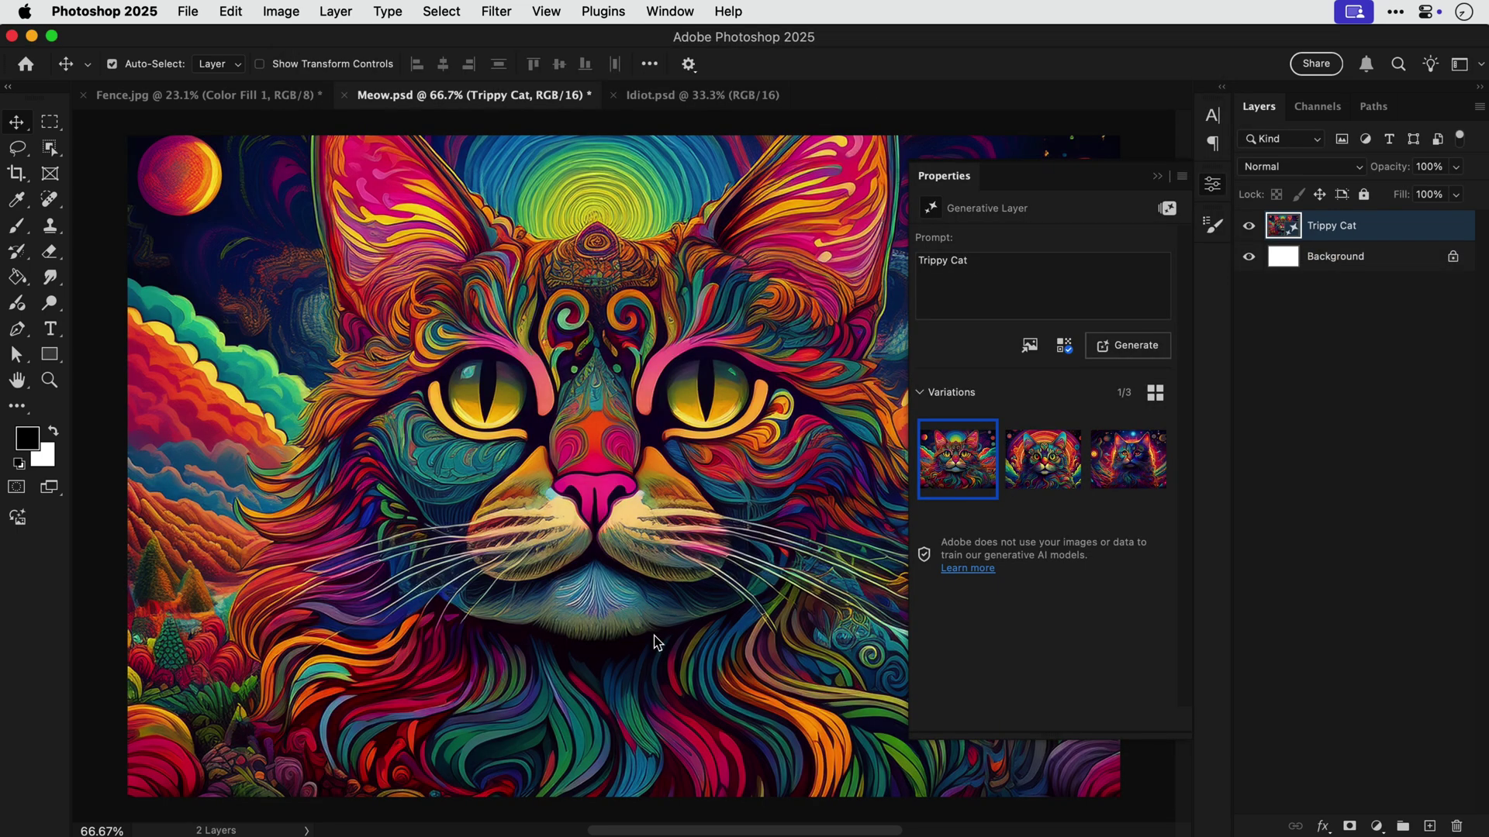
Step: Compare the cat variations, keep the second one, and close Properties
click(1047, 463)
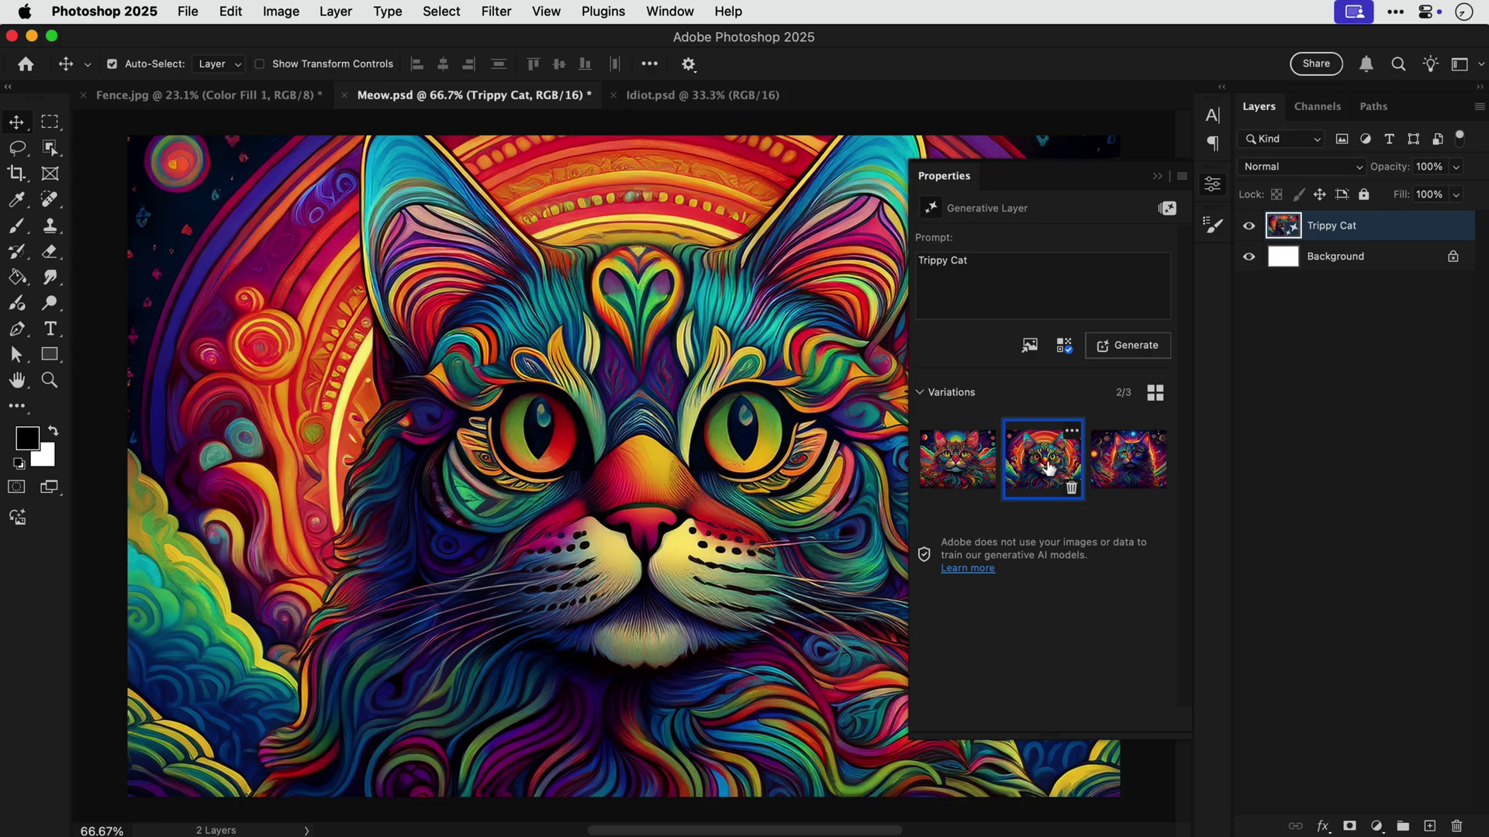
click(1125, 465)
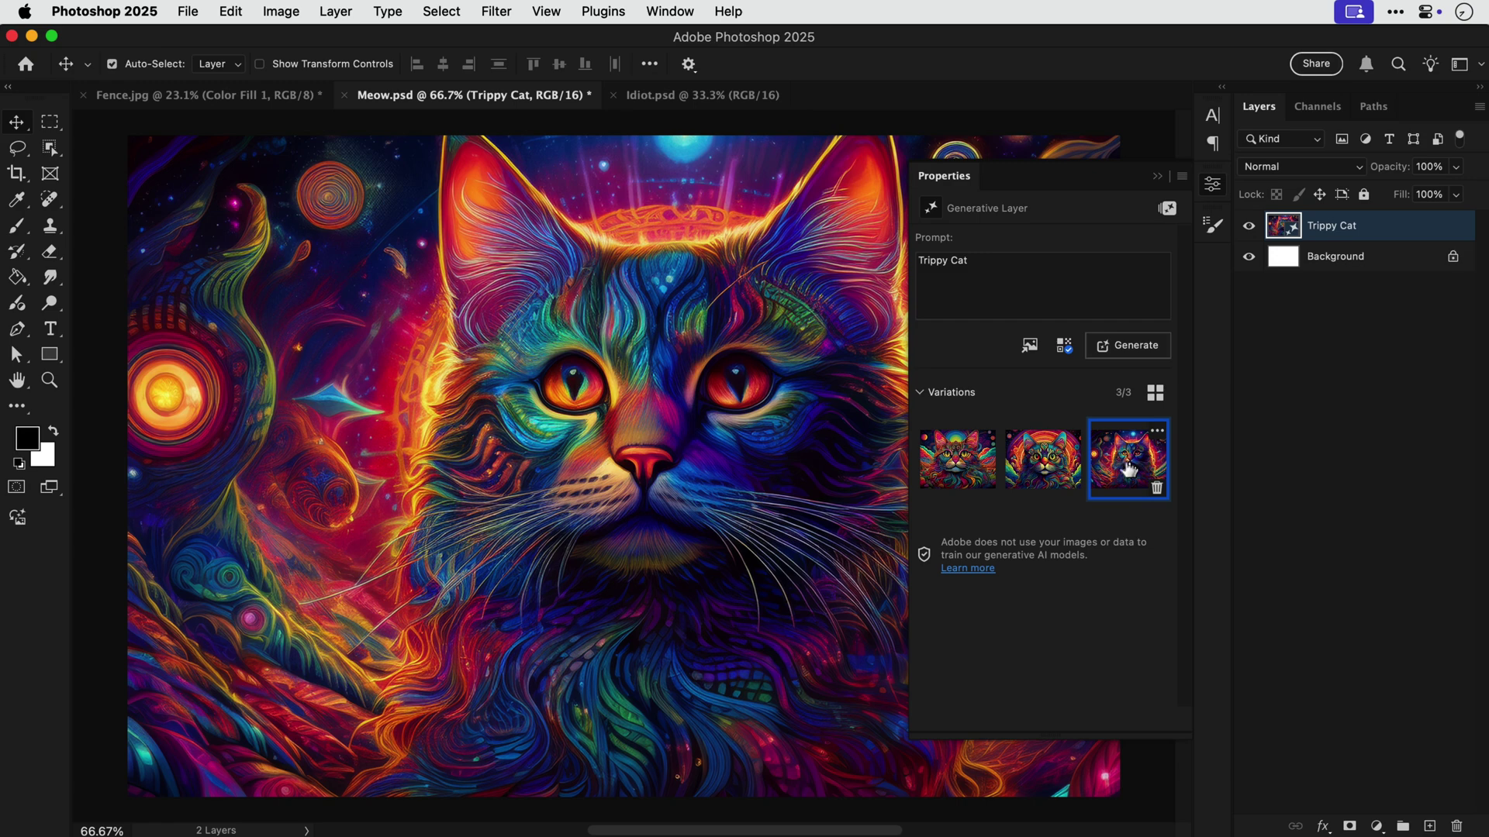
click(1040, 465)
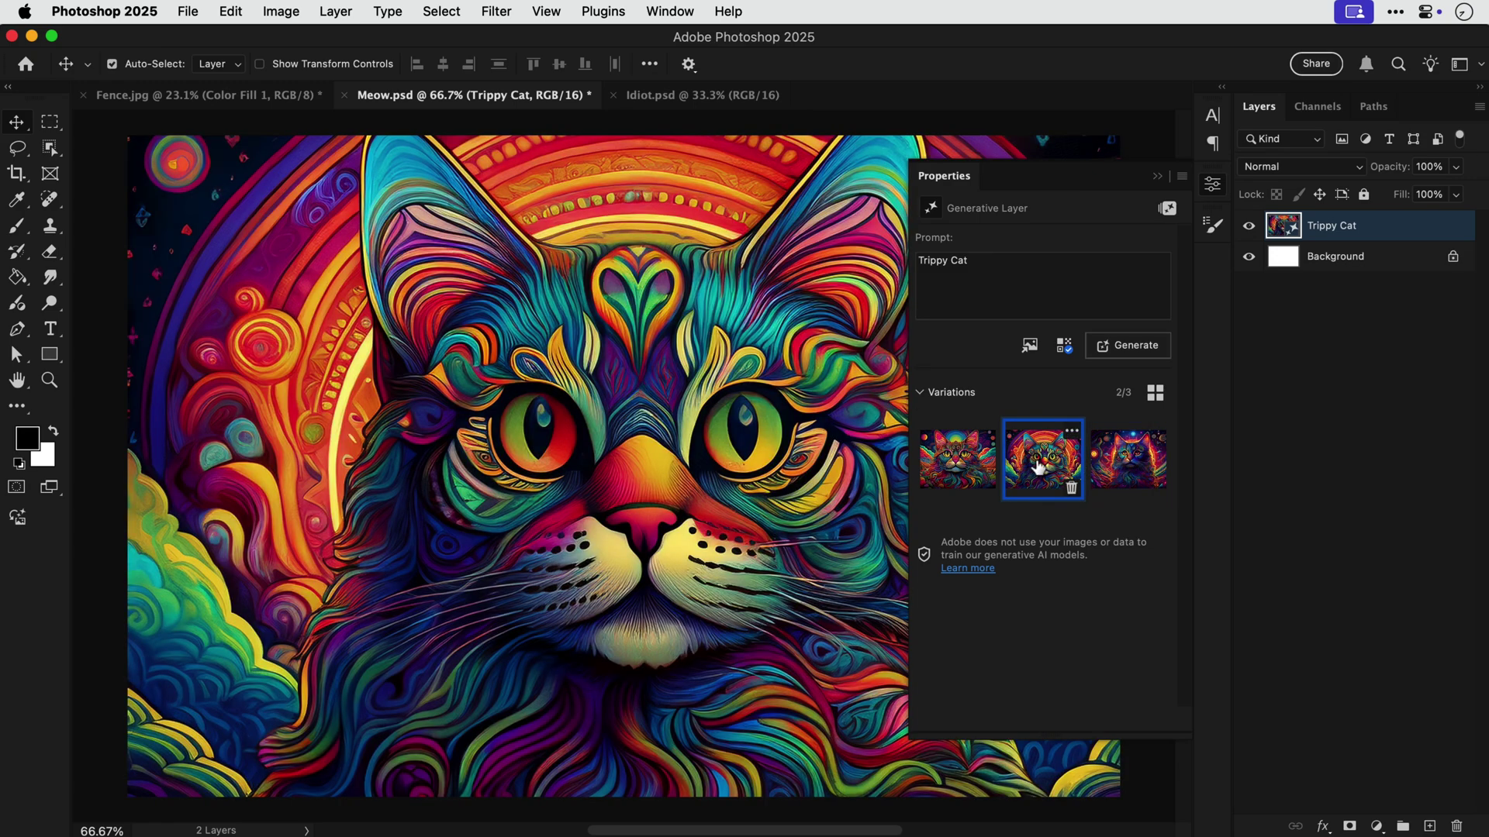
click(1208, 181)
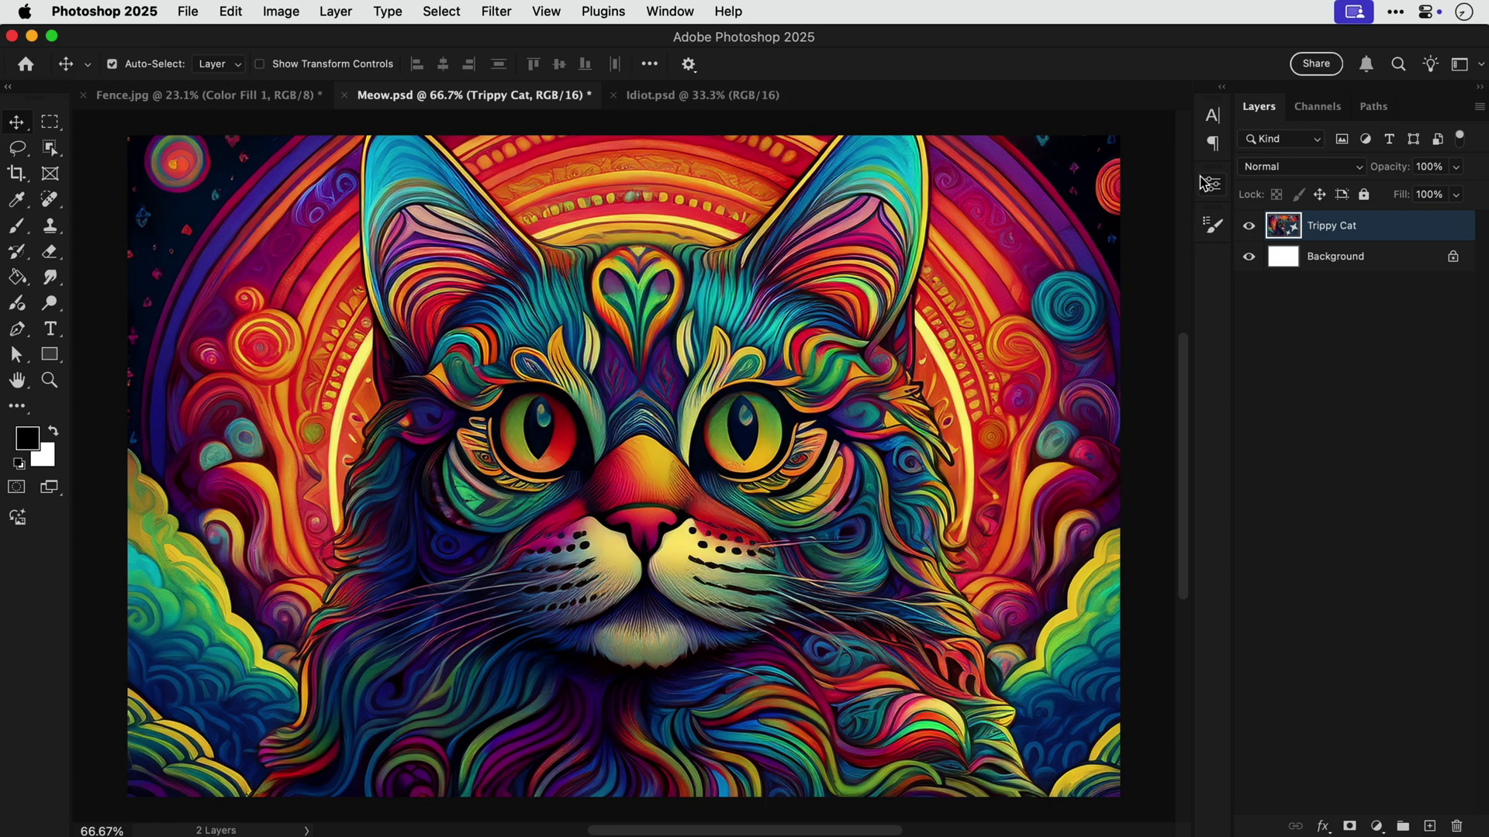
Step: In the Idiot portrait, use Object Selection's Select people to select only the man's beard
click(696, 96)
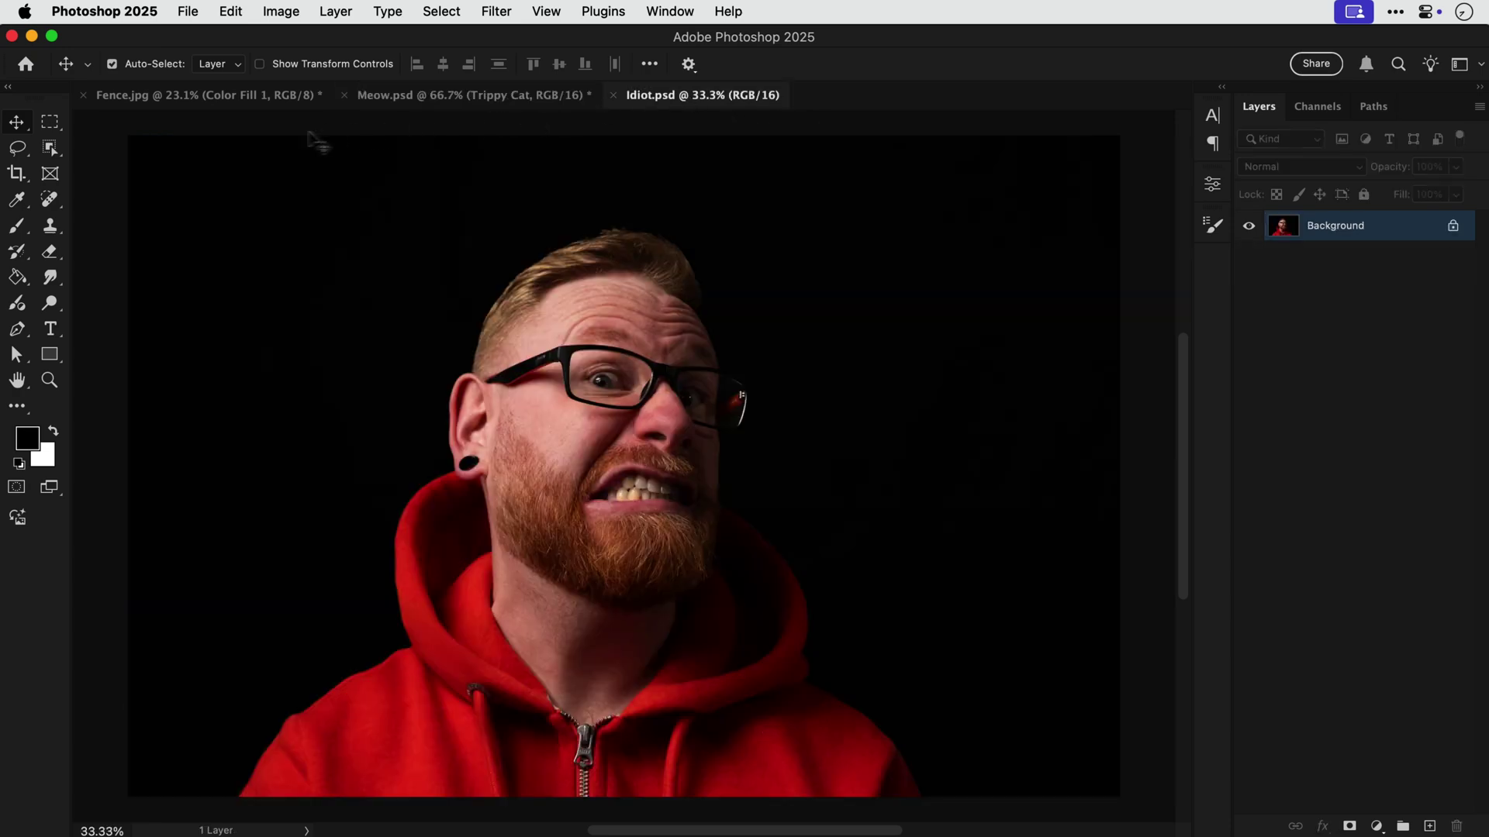
click(52, 147)
drag(52, 148, 56, 152)
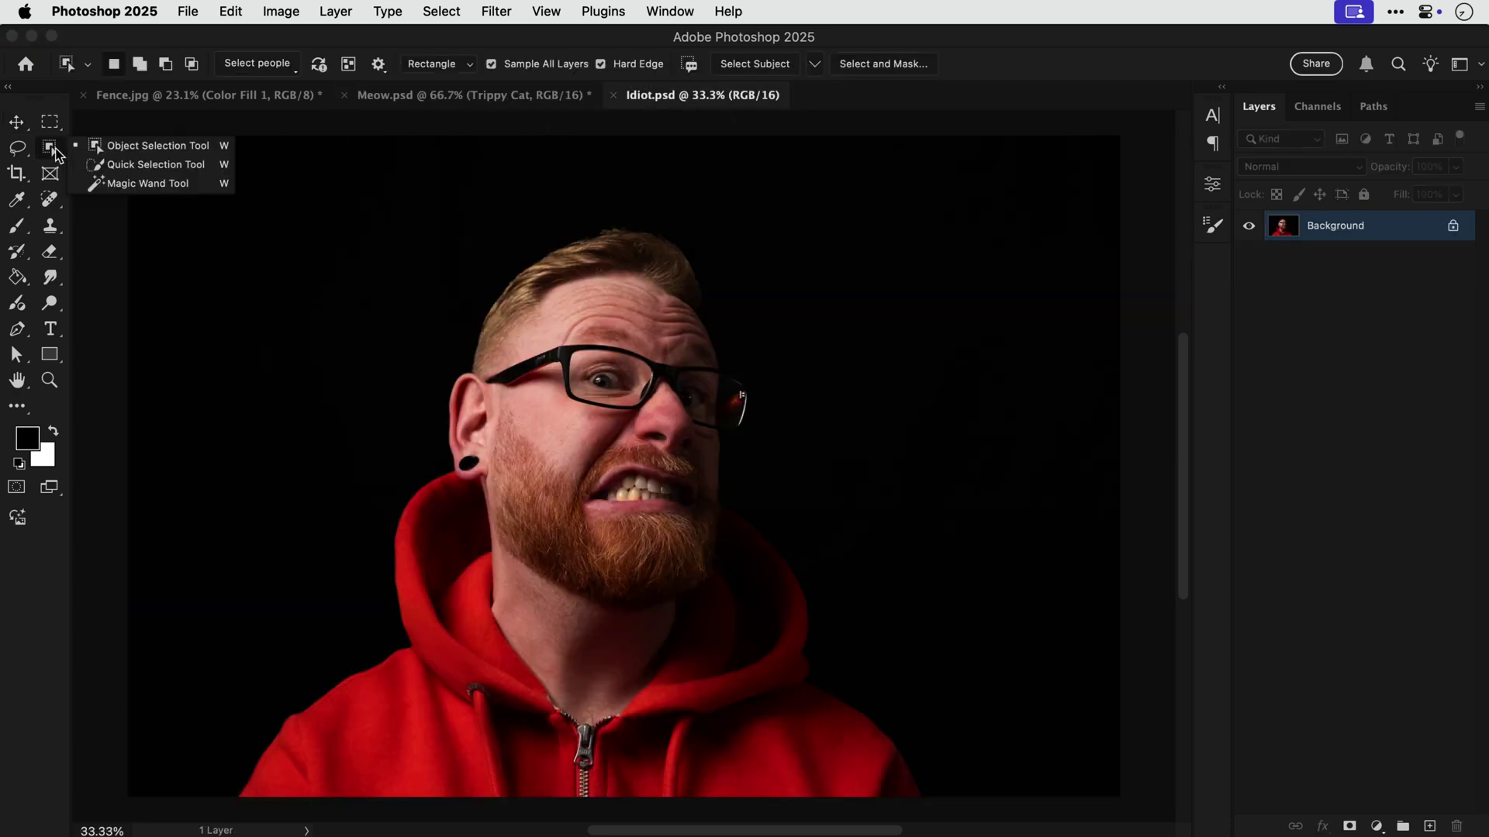
click(97, 143)
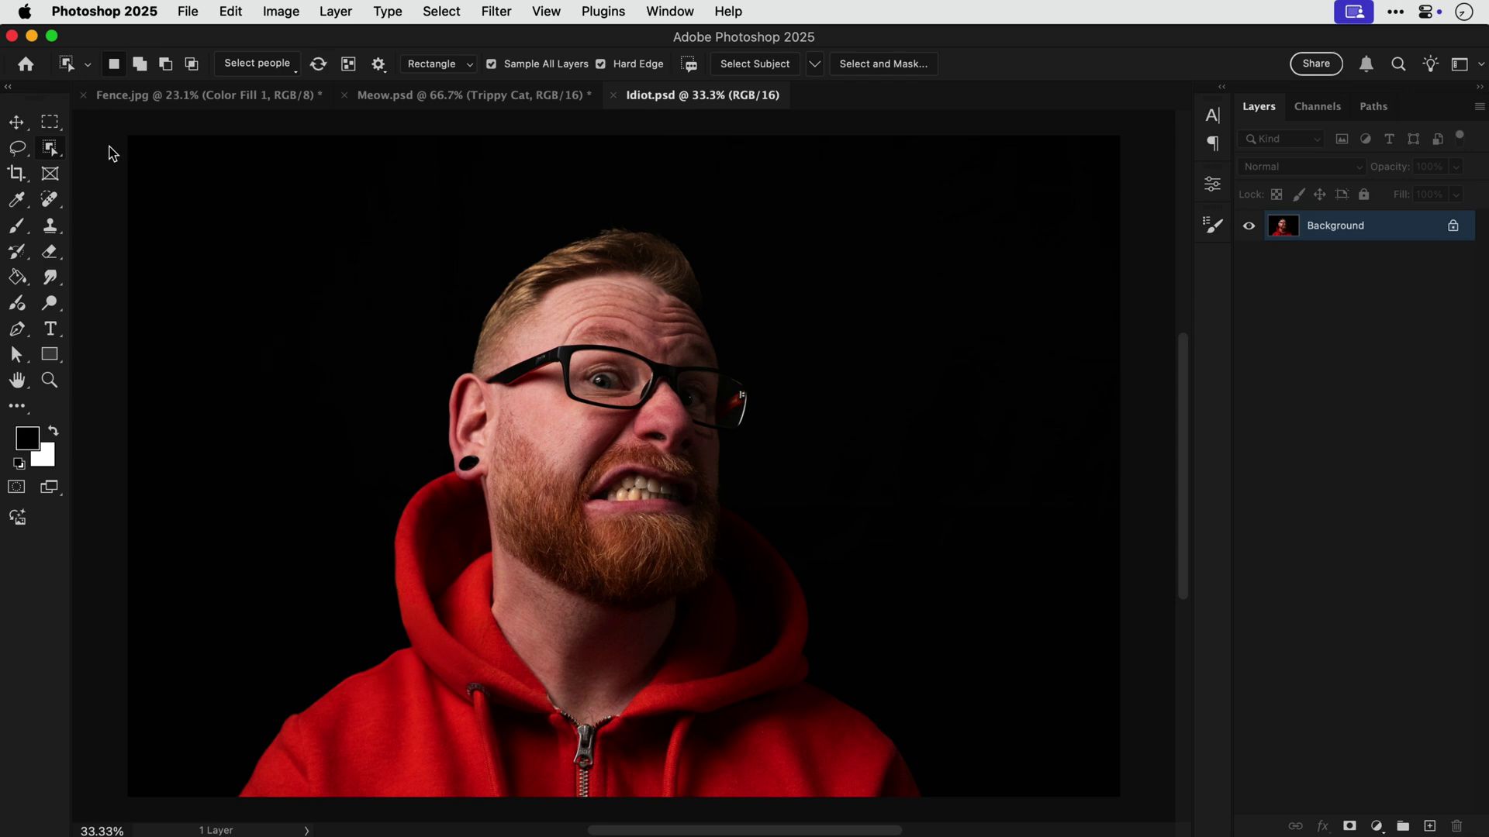
click(258, 63)
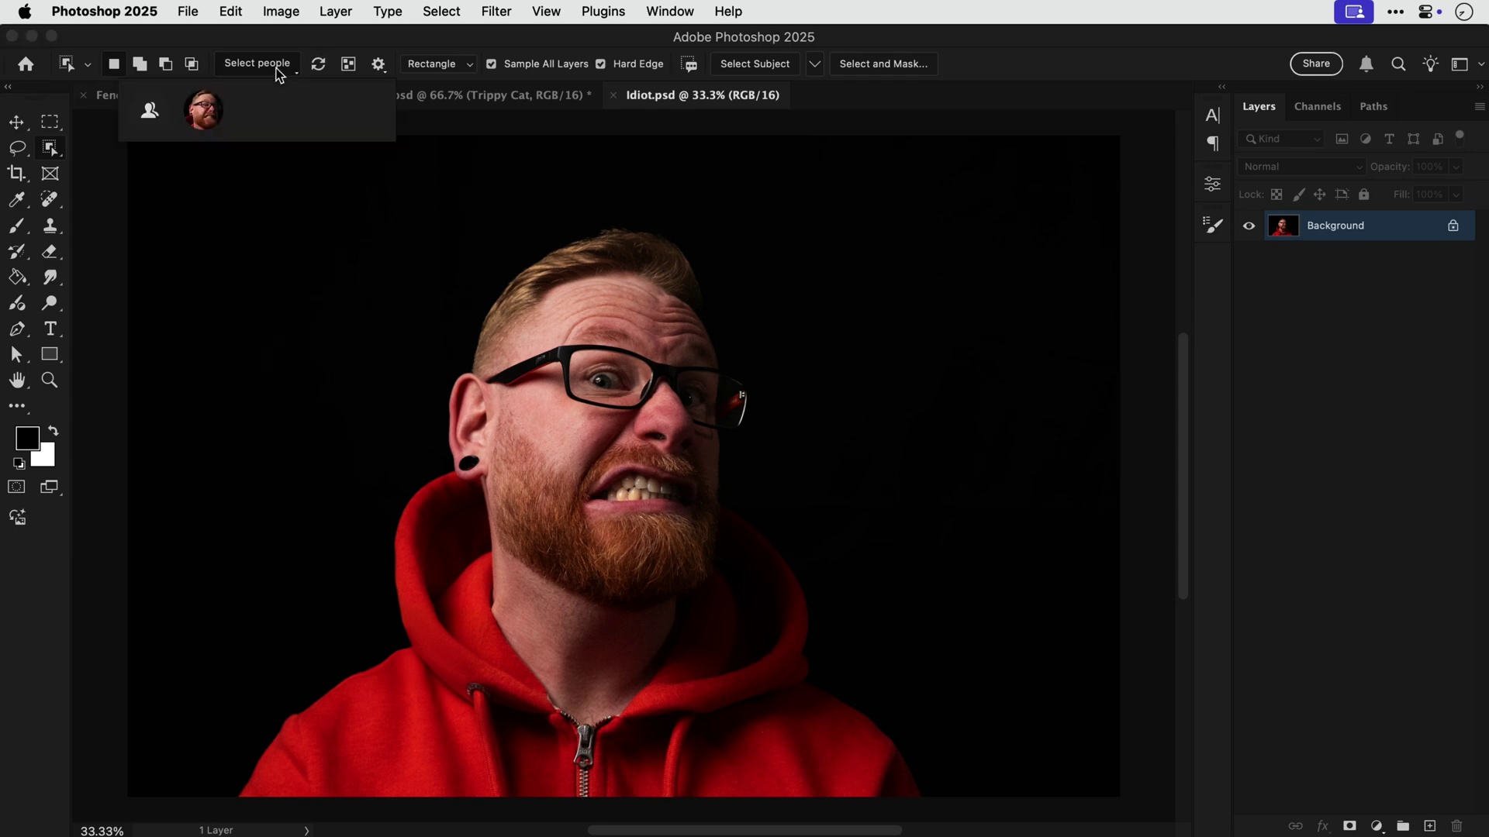
click(205, 112)
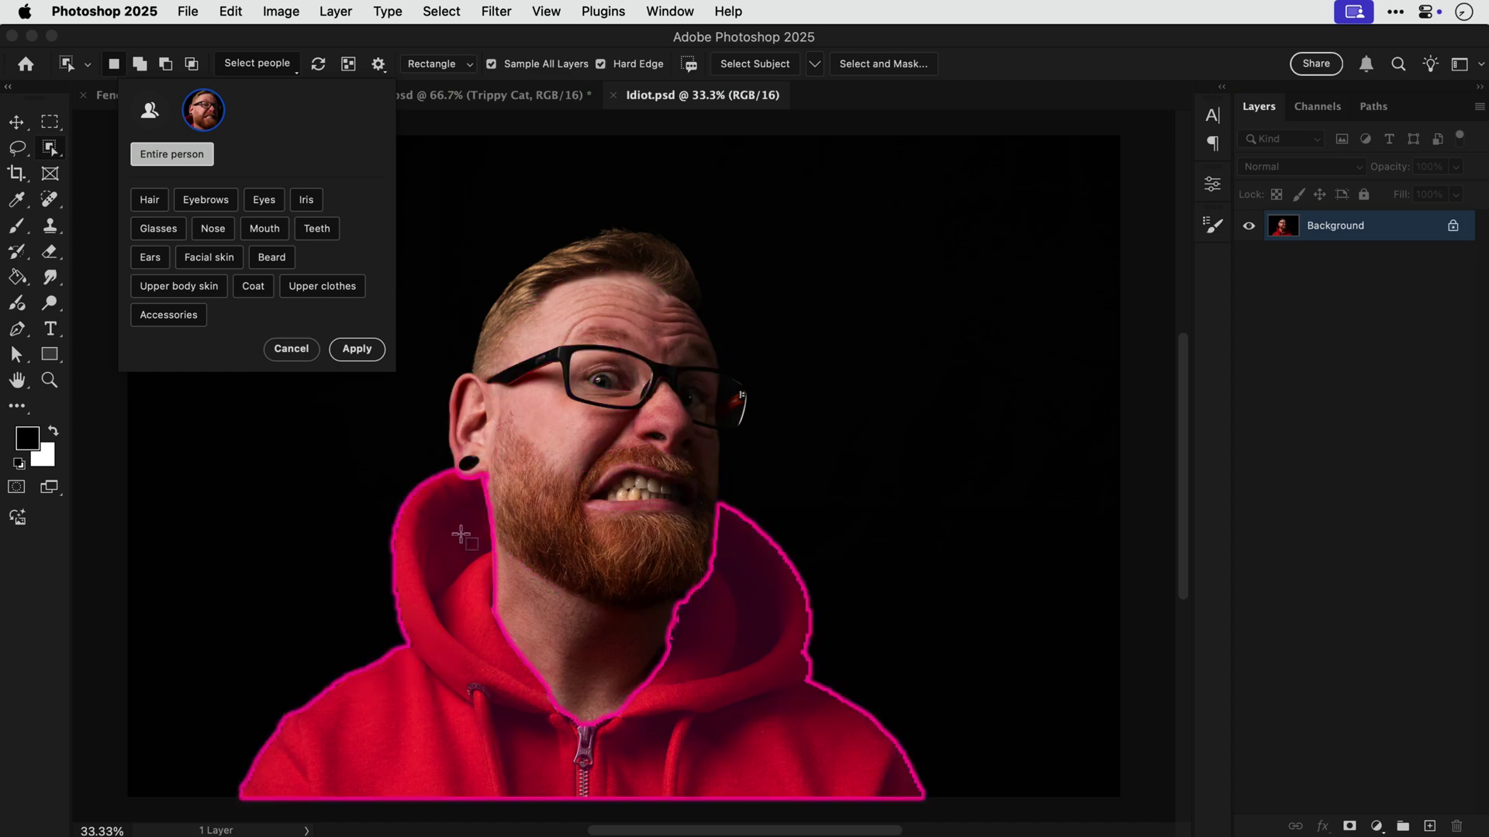
click(526, 526)
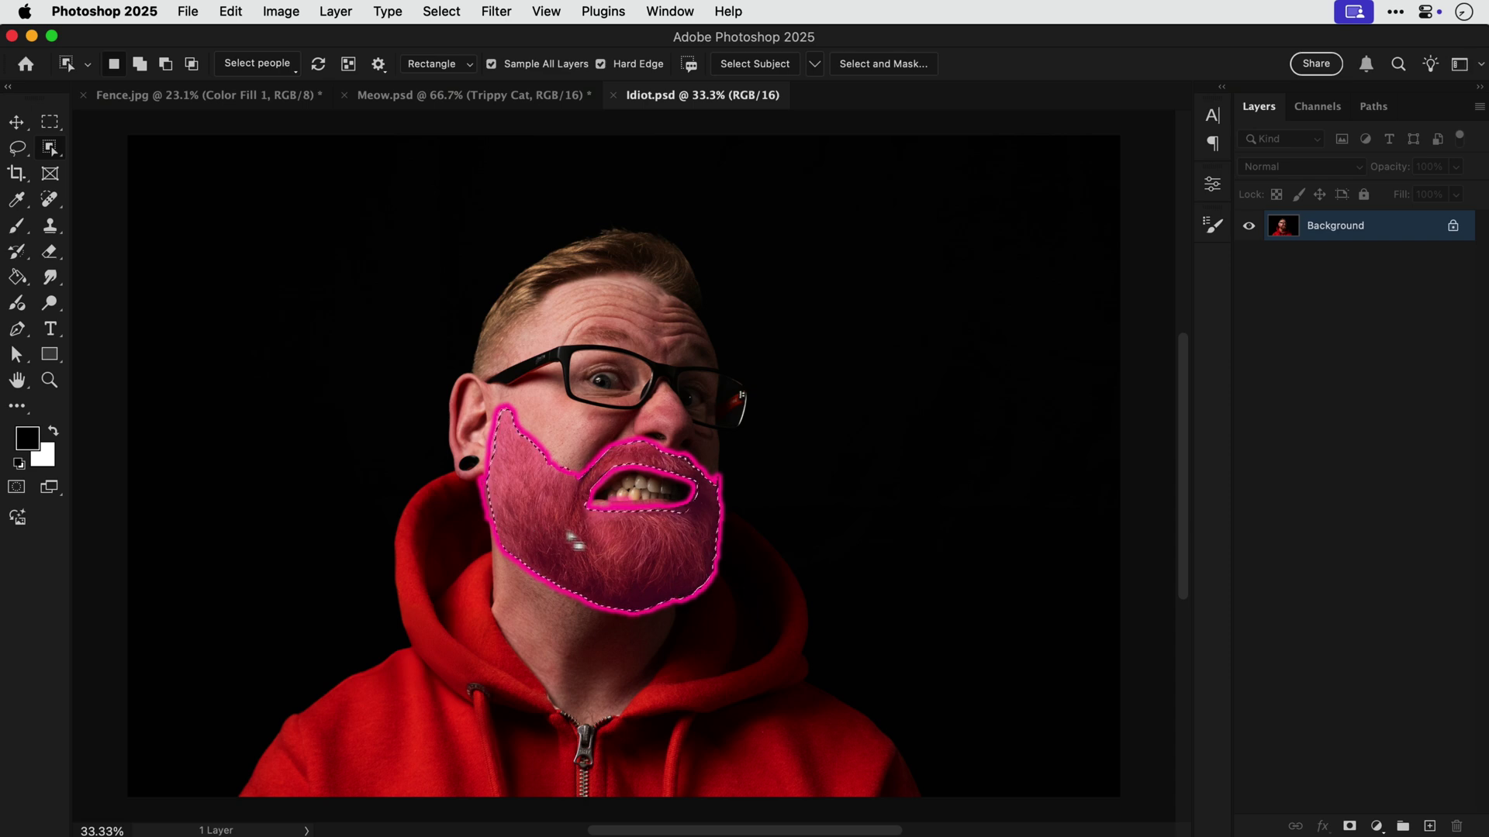
click(1381, 825)
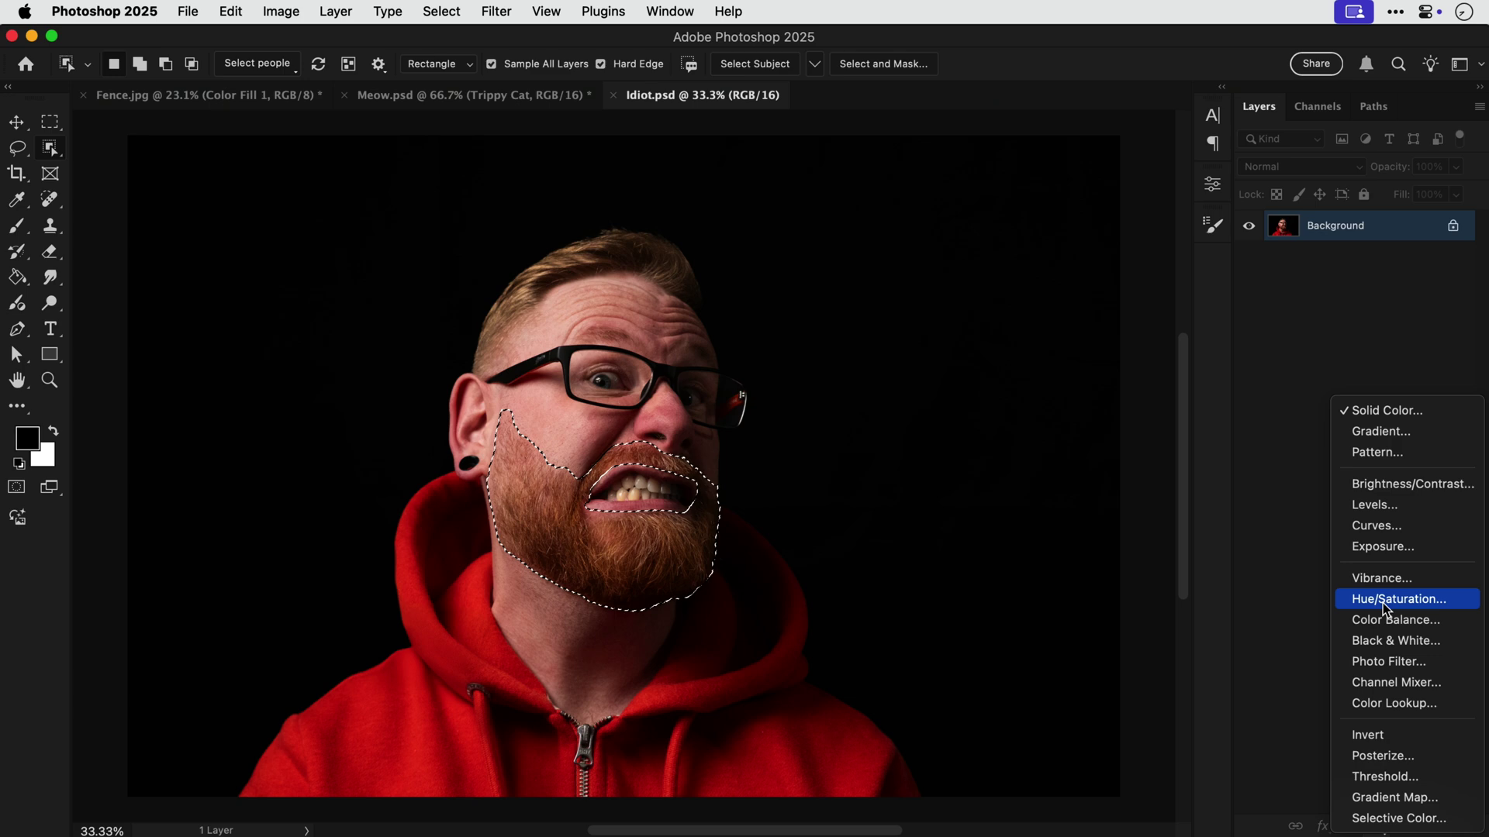
Step: Add a Hue/Saturation layer turning the beard blue, with a feathered mask
click(1385, 605)
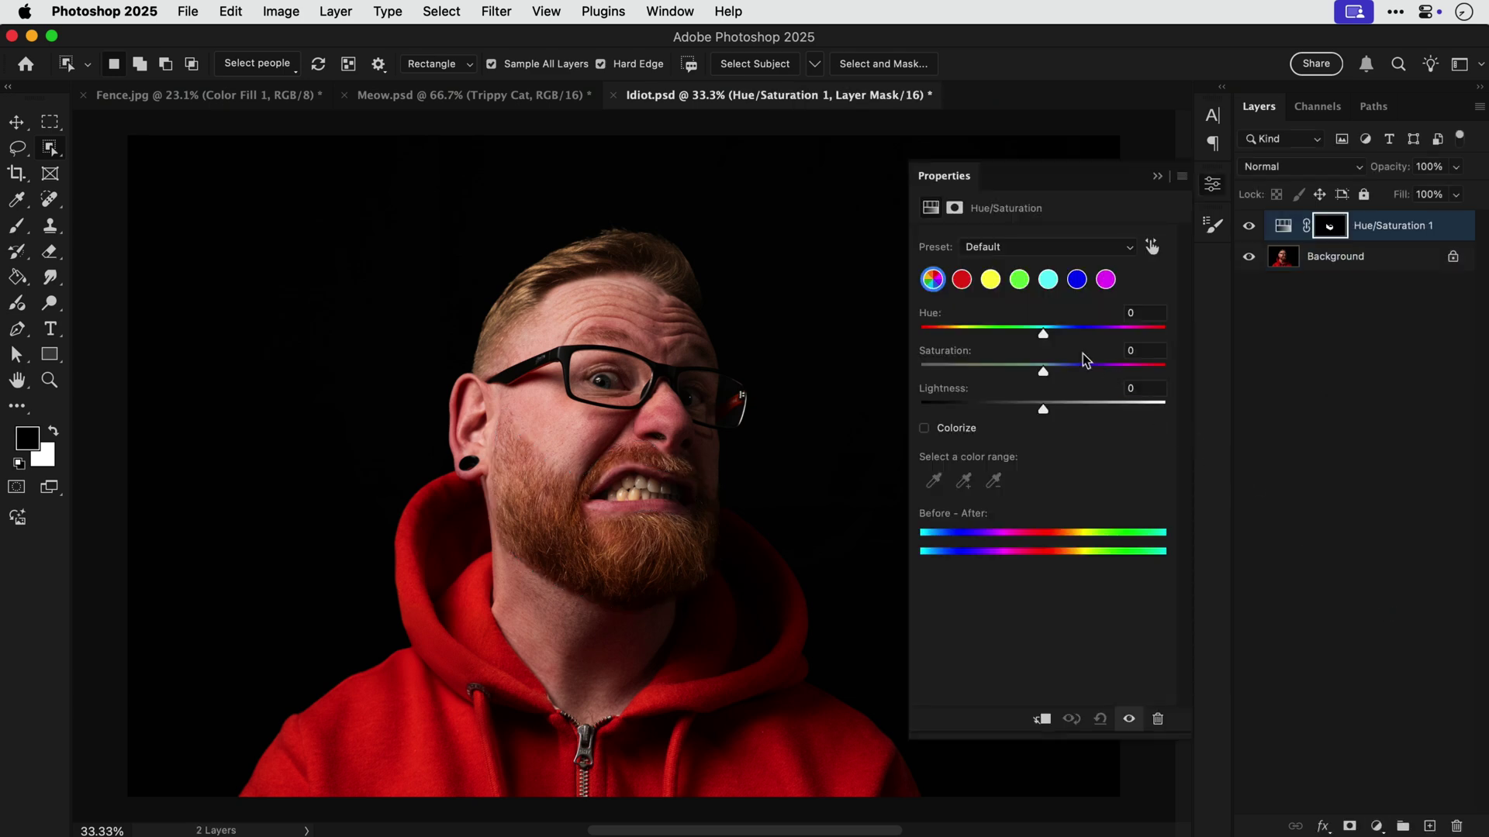
mouse_move(1043, 333)
mouse_down()
mouse_move(1163, 333)
mouse_move(941, 333)
mouse_up()
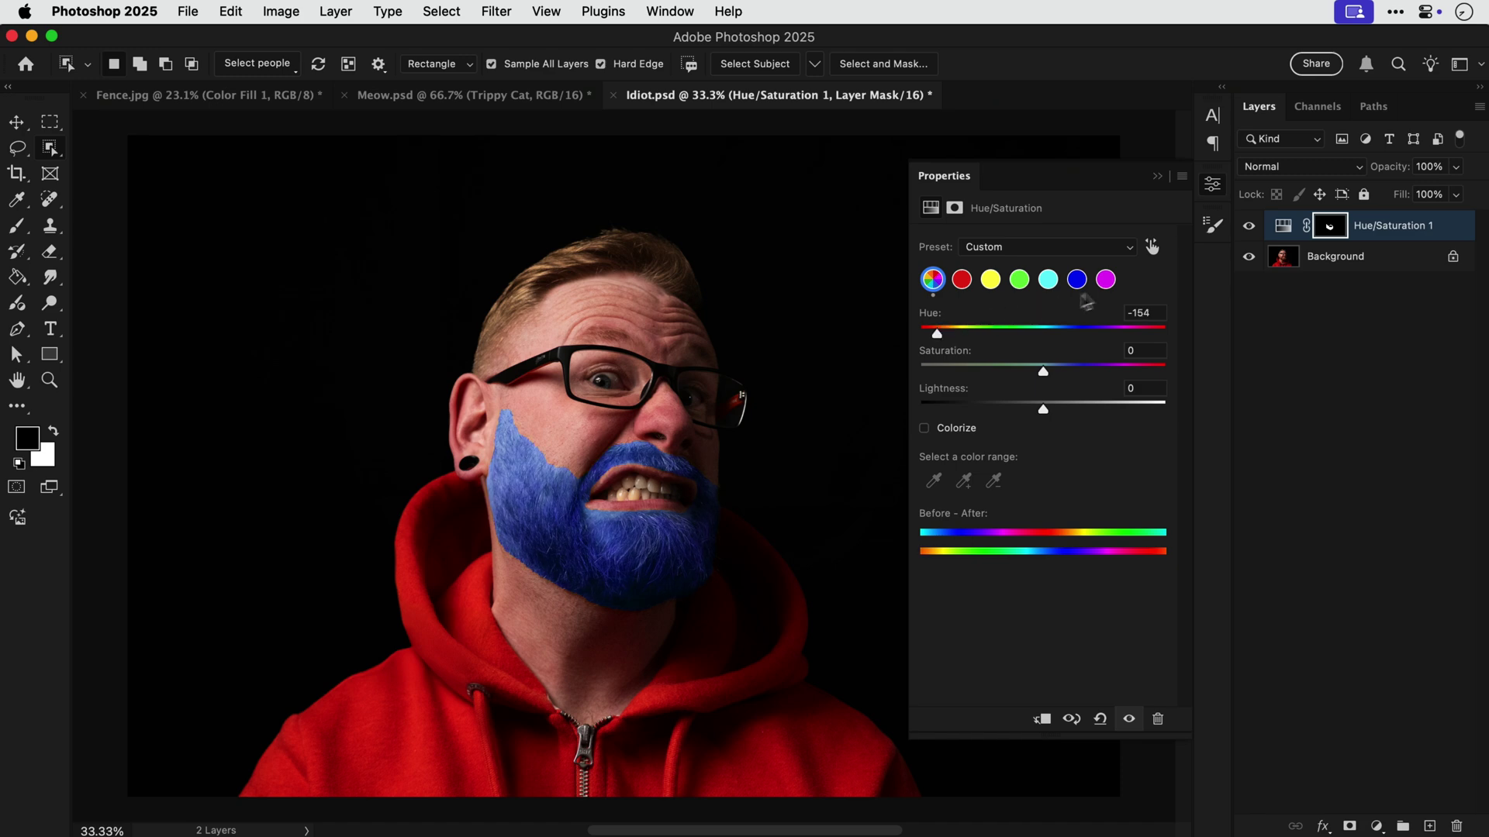
click(1330, 226)
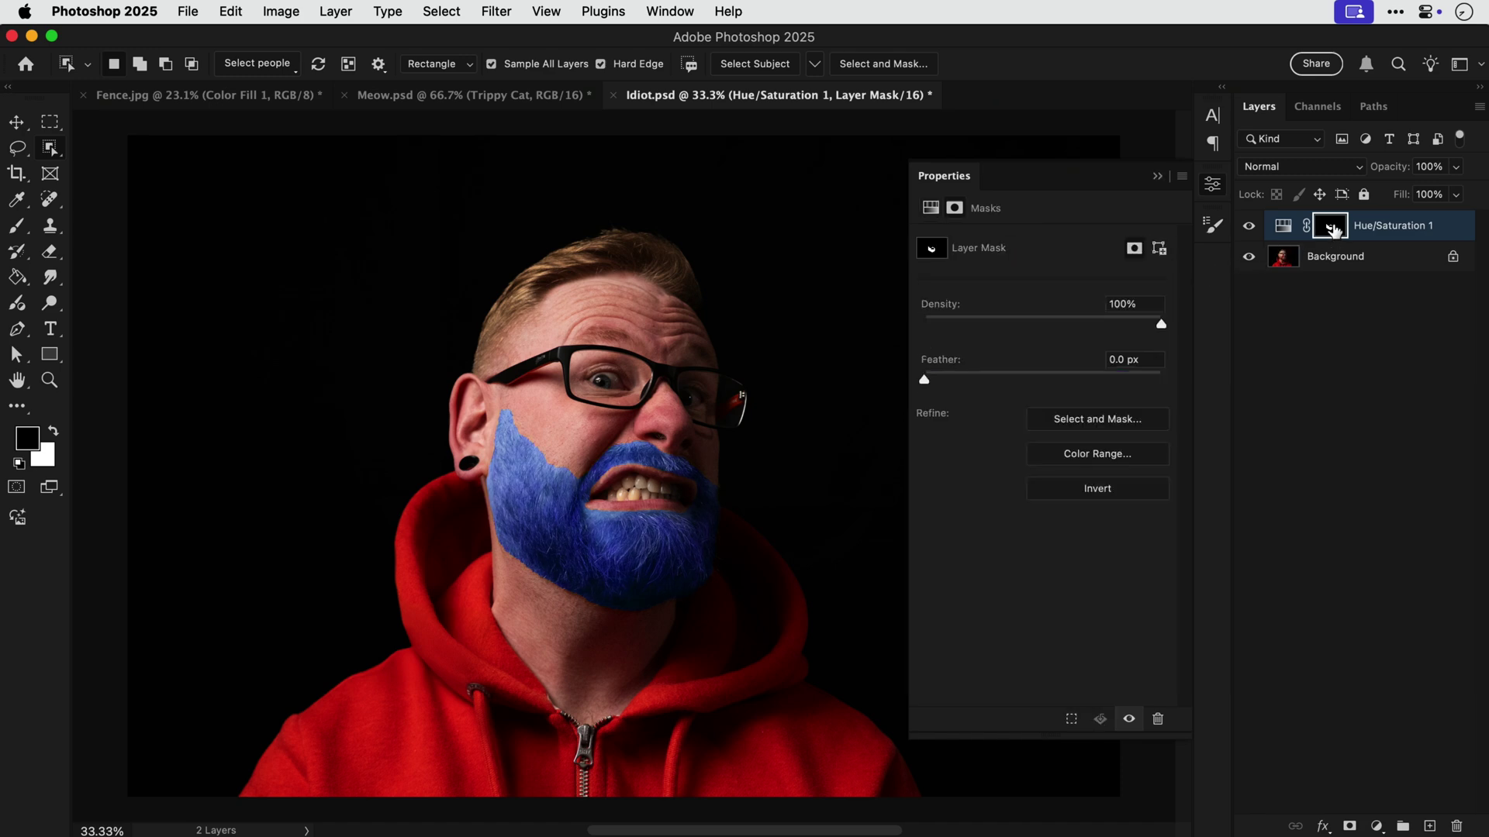
drag(925, 380, 953, 383)
mouse_move(1044, 381)
mouse_down()
mouse_move(1078, 383)
mouse_move(1037, 382)
mouse_up()
Step: Close Properties and toggle the blue beard adjustment off to compare
click(1212, 186)
click(1250, 226)
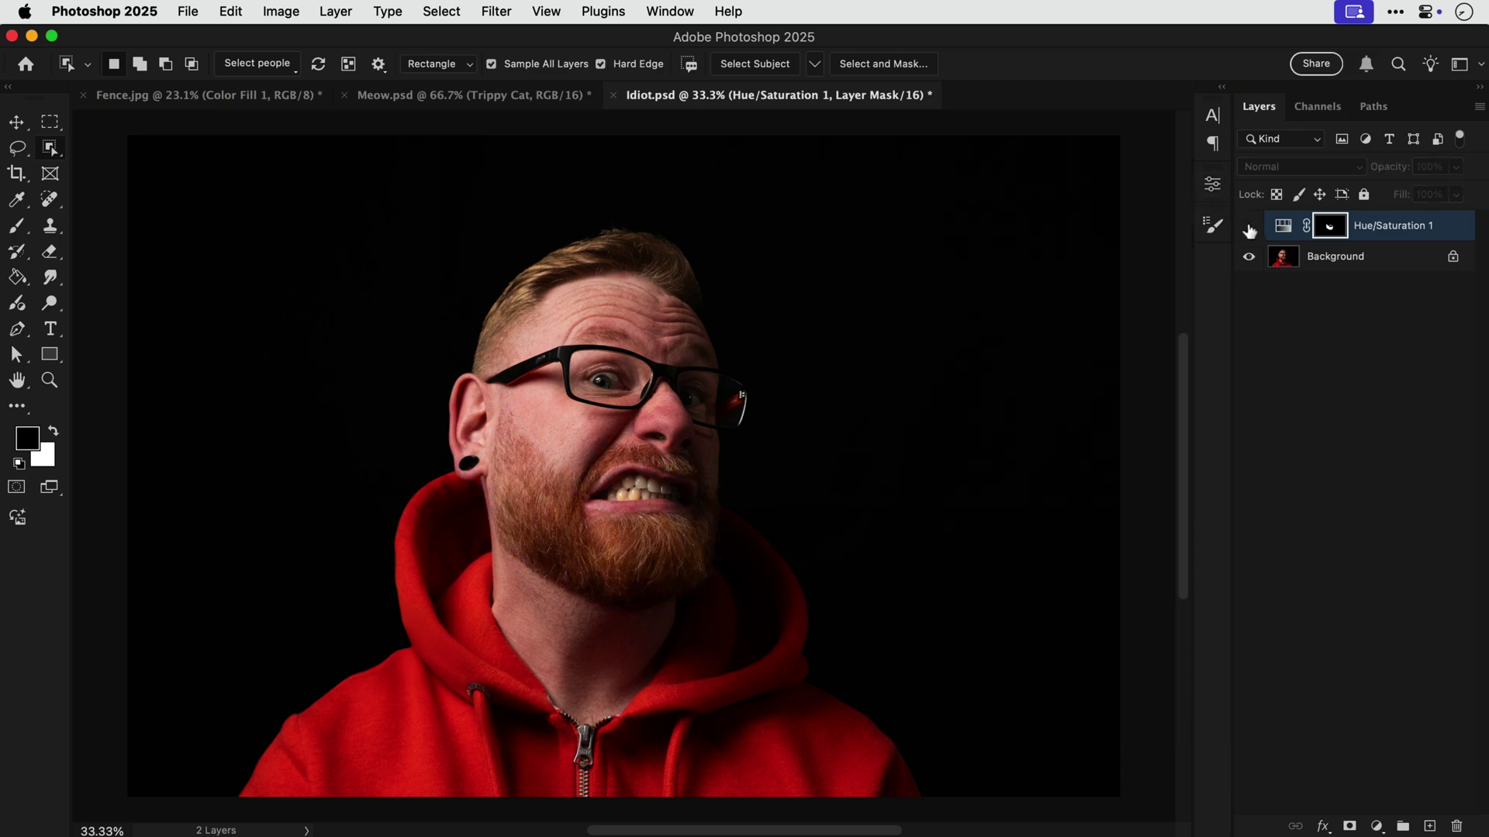
click(1249, 228)
Step: Select the Background layer and show the Contextual Task Bar
click(1322, 259)
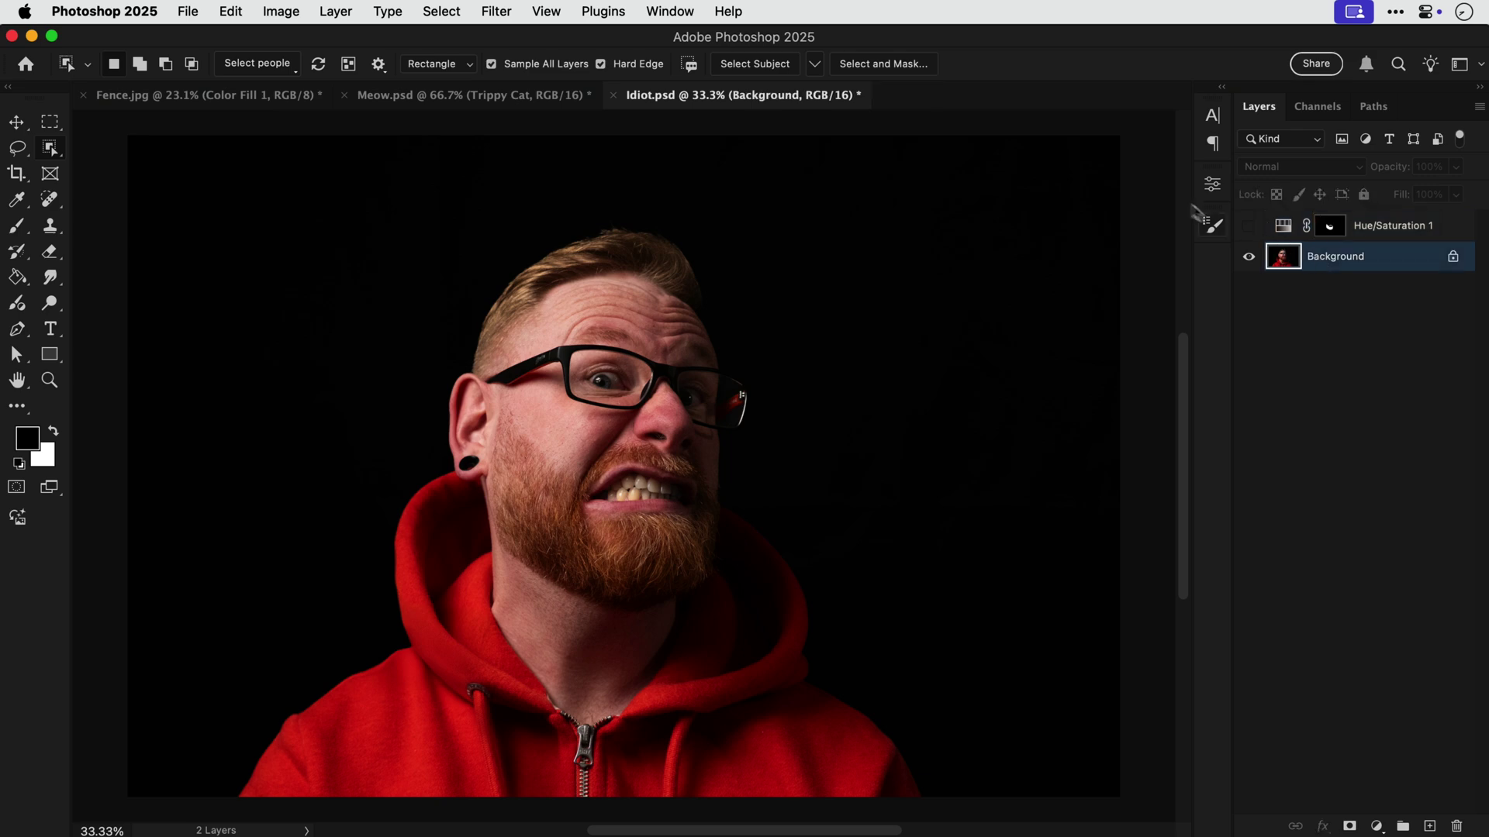
click(670, 13)
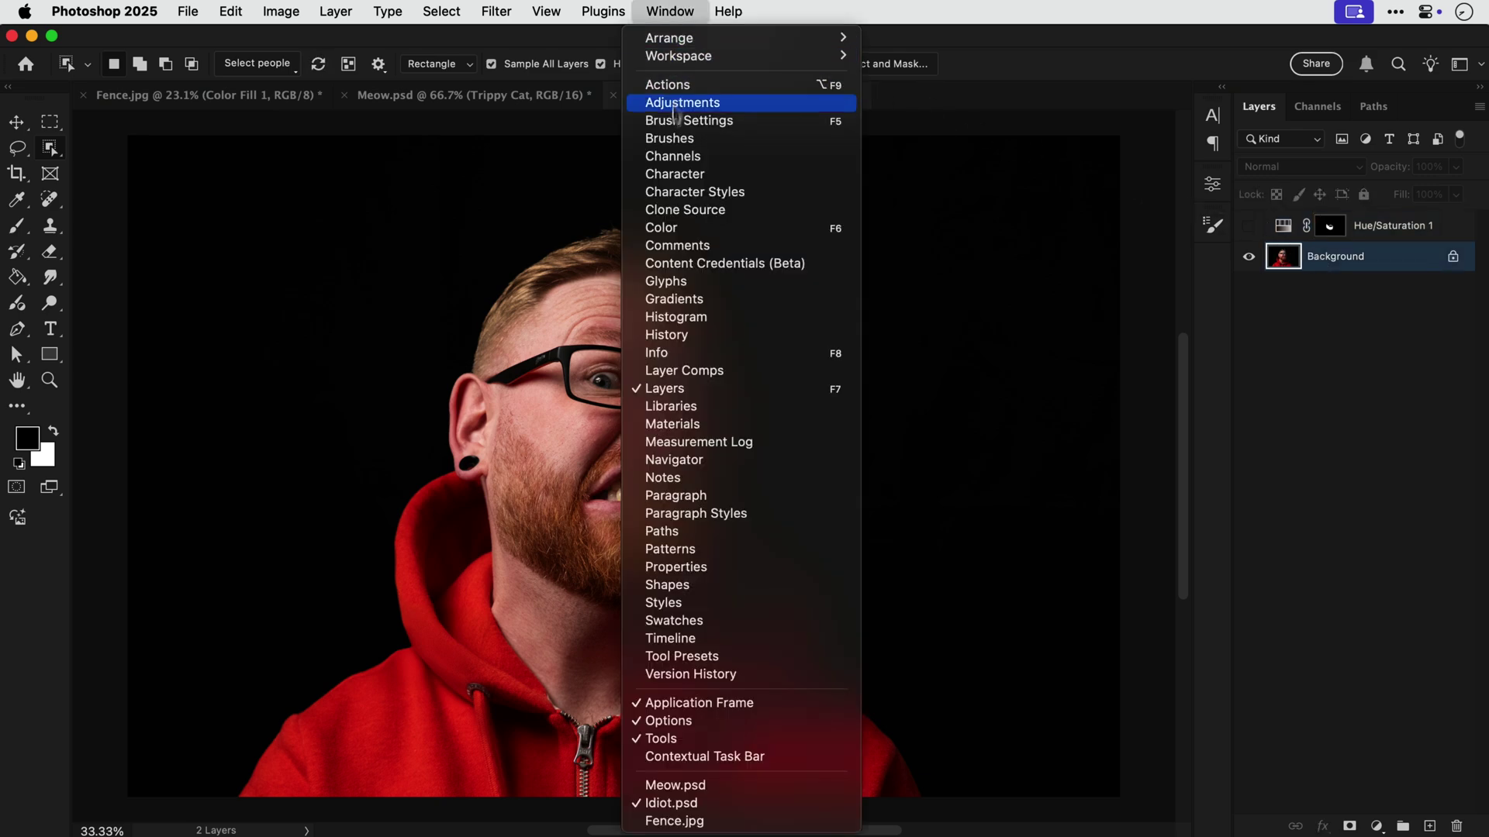
click(673, 756)
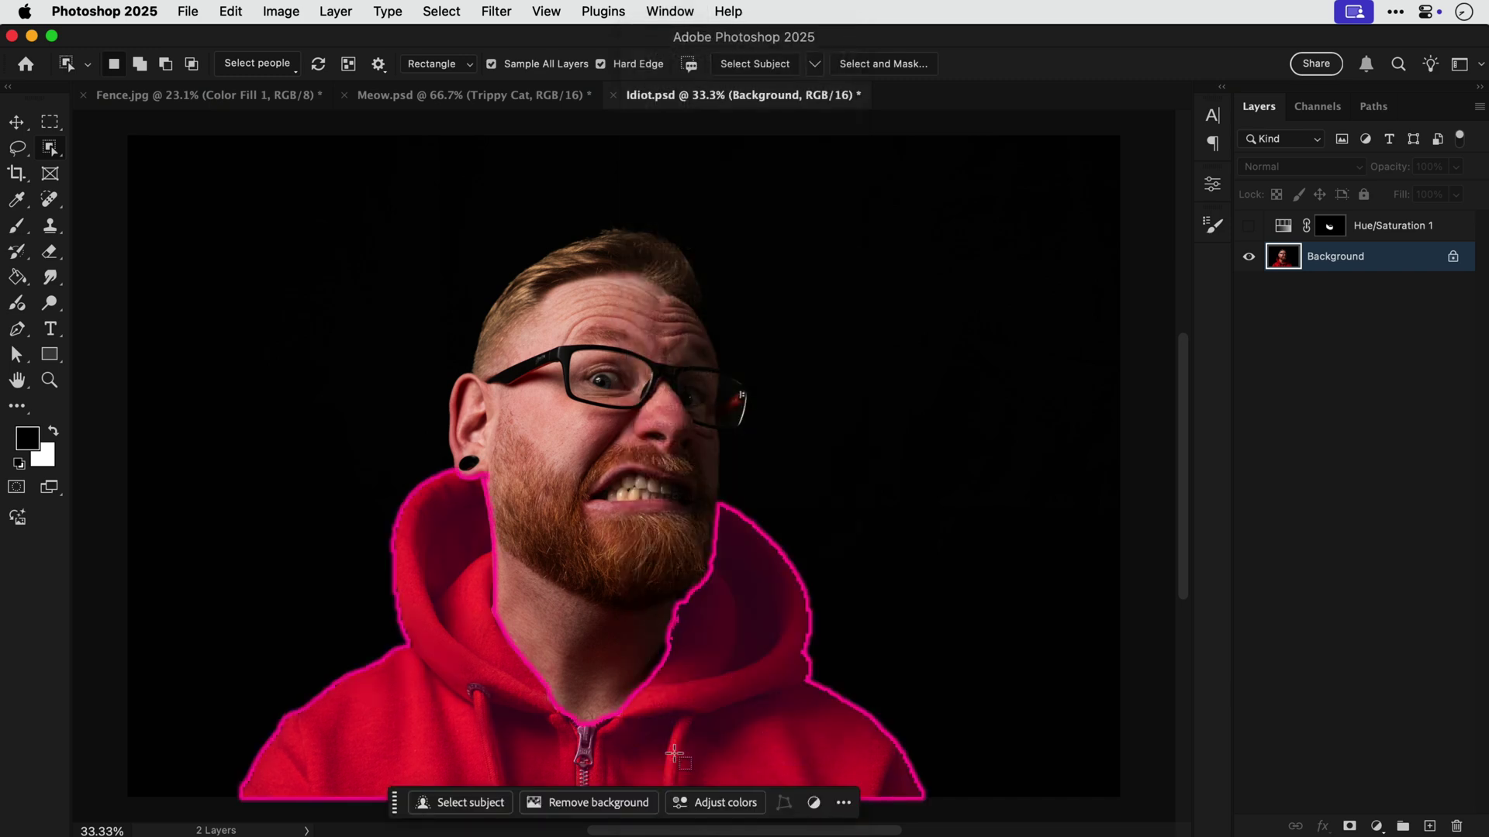
Step: Add a Hue/Saturation adjustment via Adjust colors, shifting several colour ranges and turning the hoodie magenta
click(714, 803)
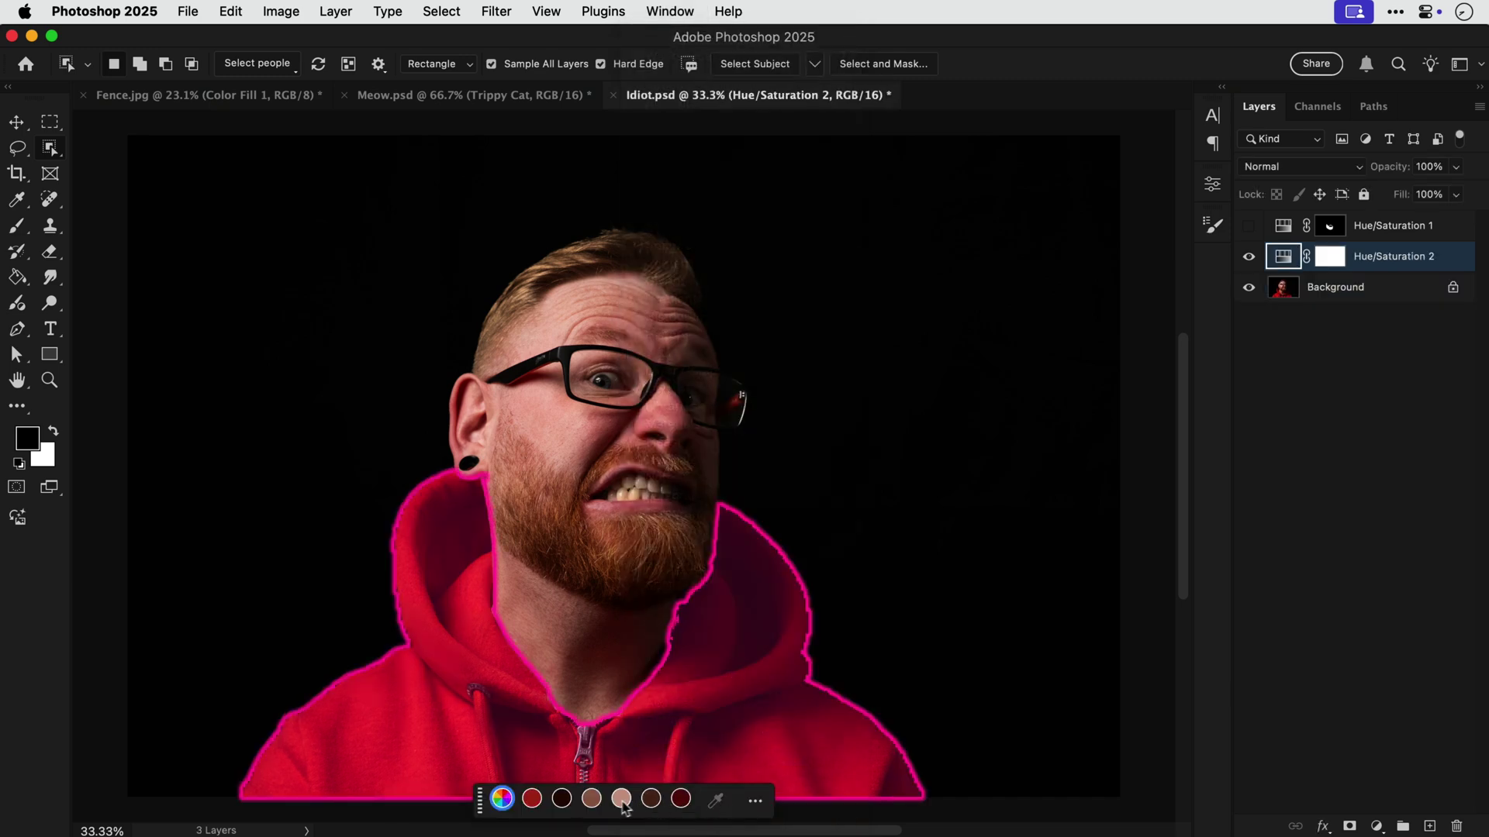
click(622, 801)
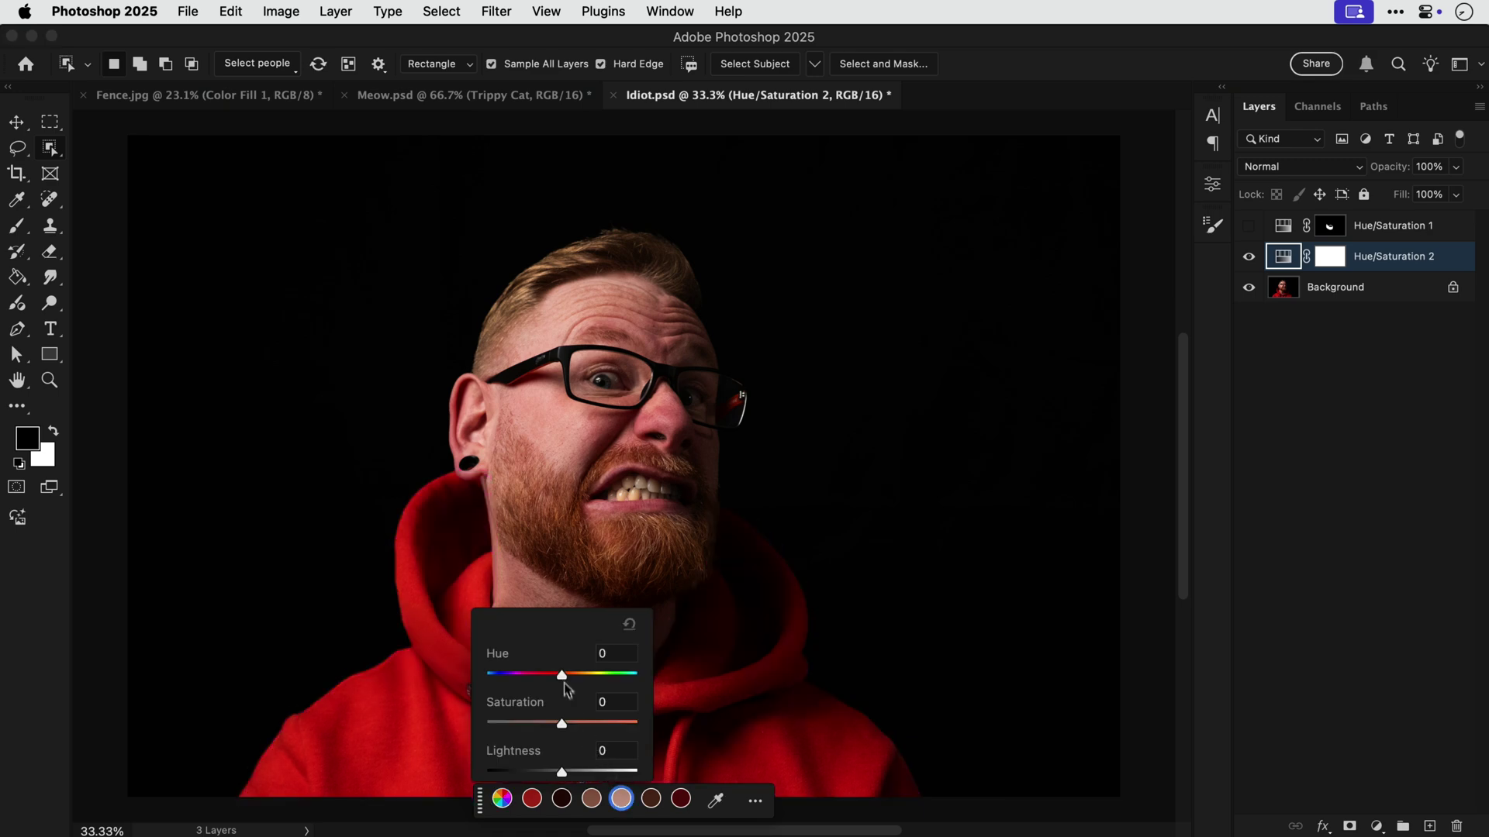
mouse_move(561, 676)
mouse_down()
mouse_move(497, 678)
mouse_move(560, 679)
mouse_up()
click(535, 798)
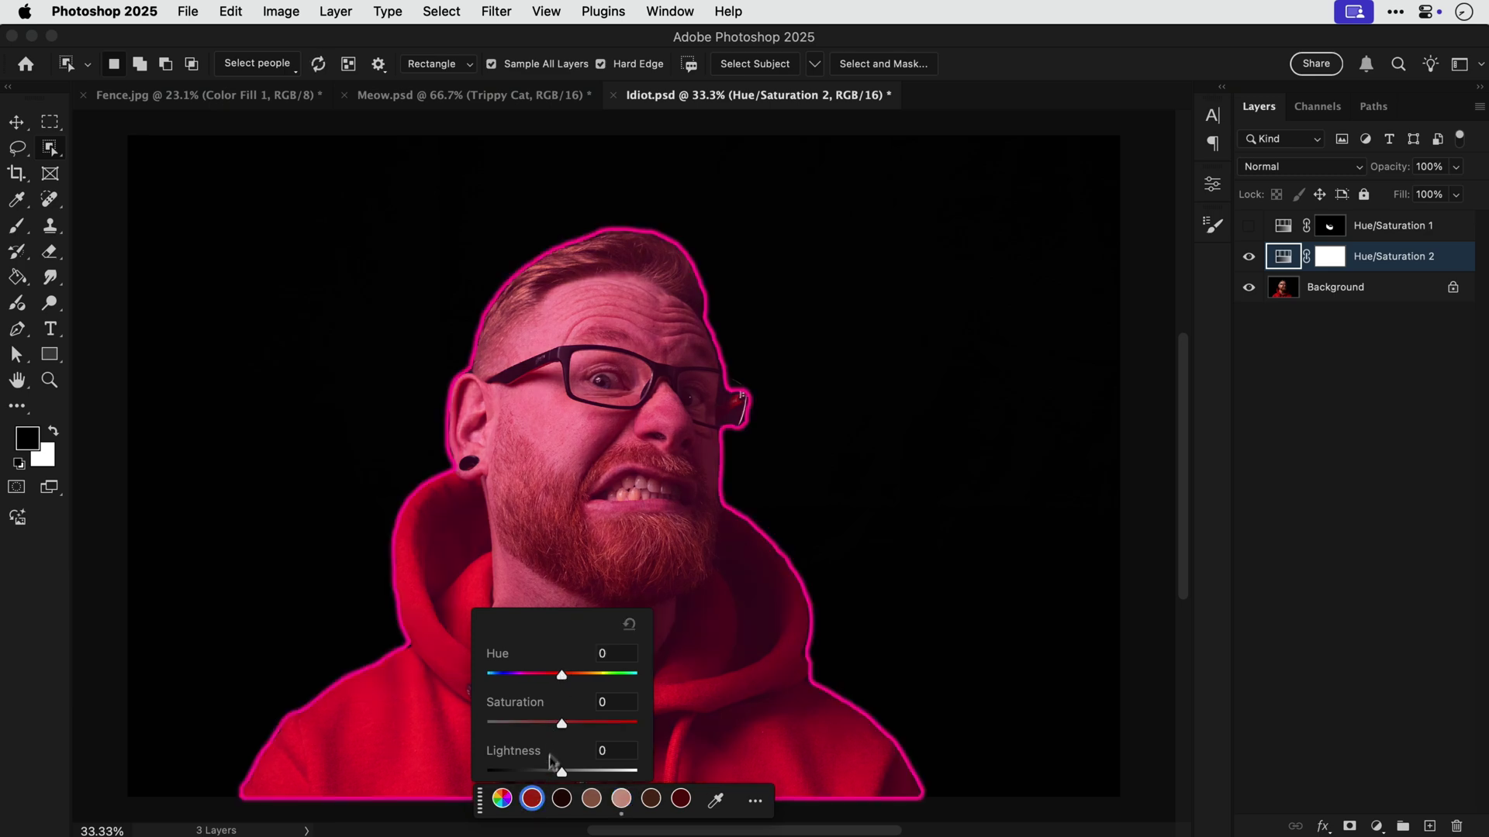
drag(560, 676, 535, 676)
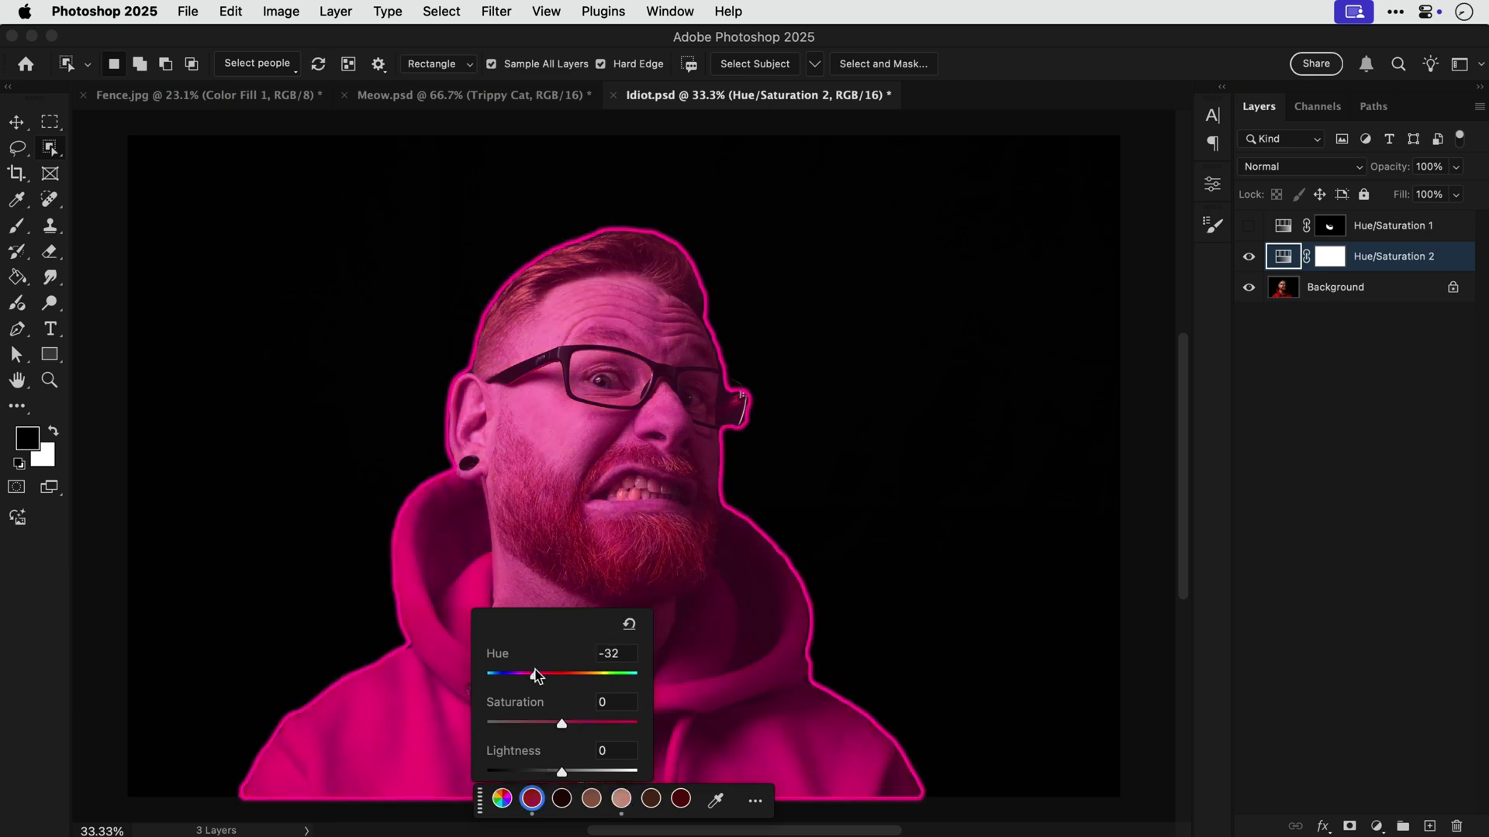
click(562, 799)
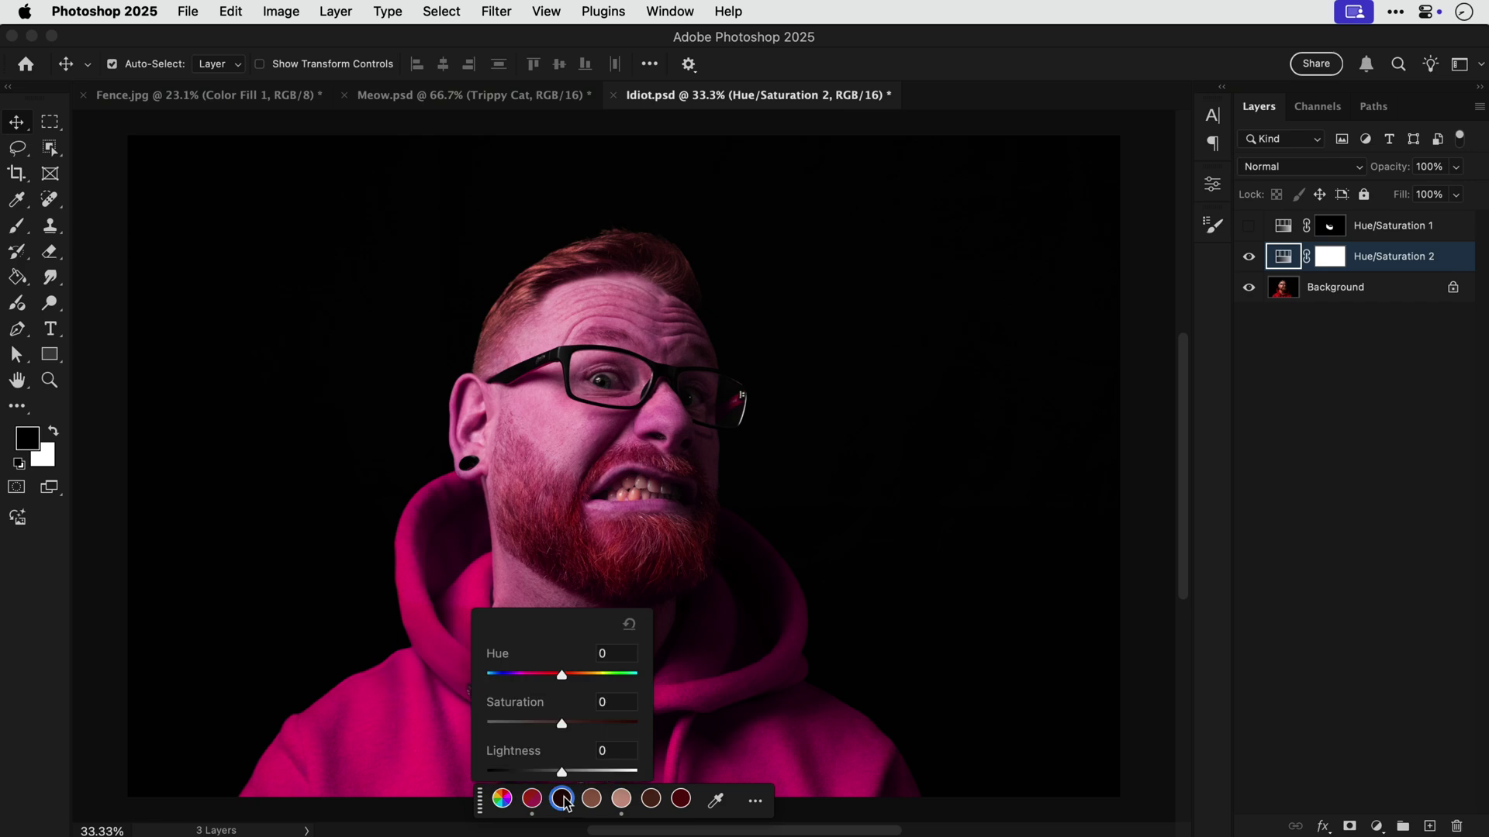
drag(562, 676, 595, 676)
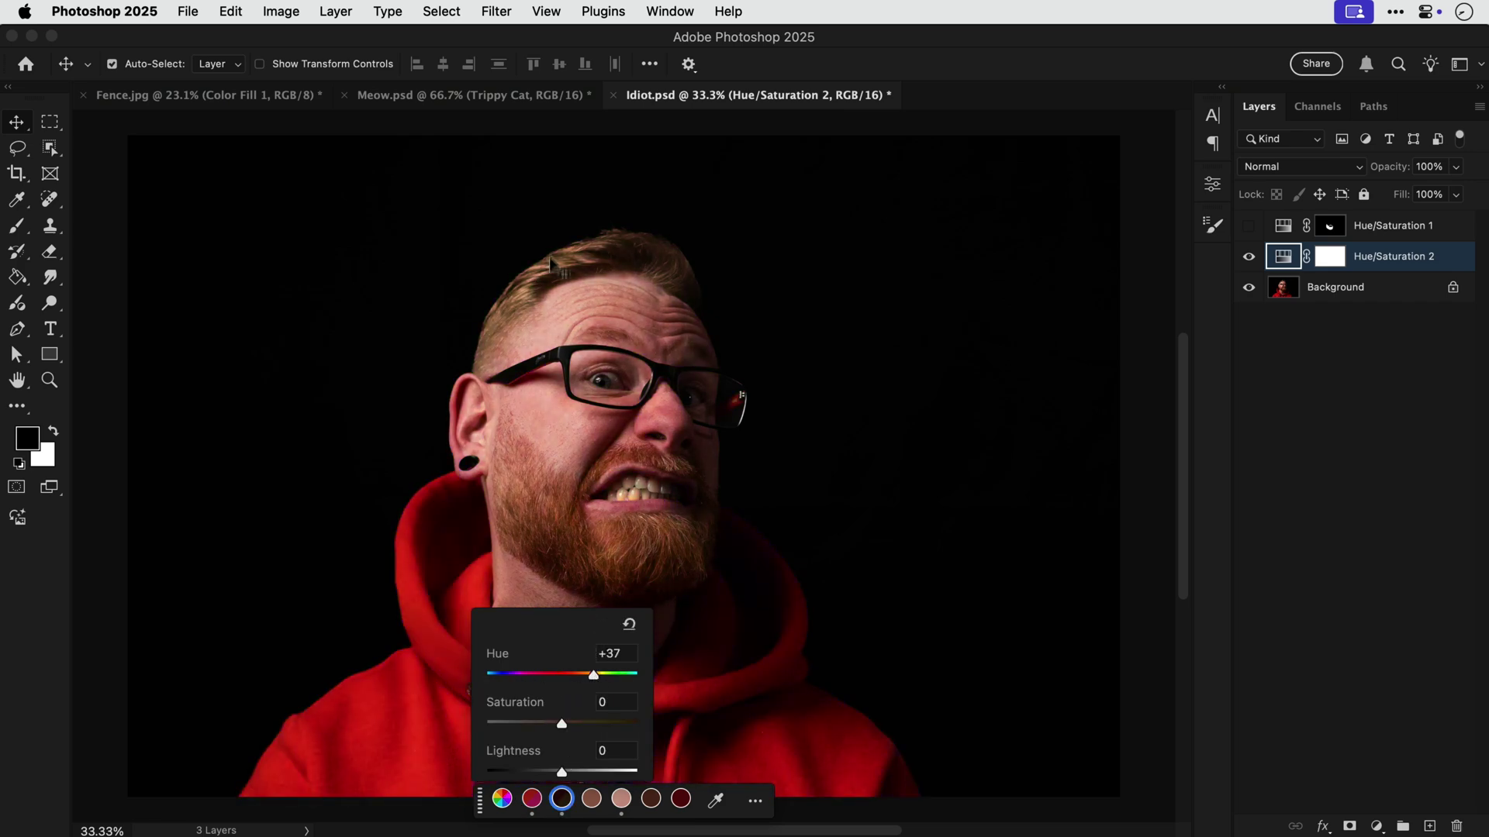
Step: Rasterize the Trippy Cat layer in Meow.psd
click(556, 95)
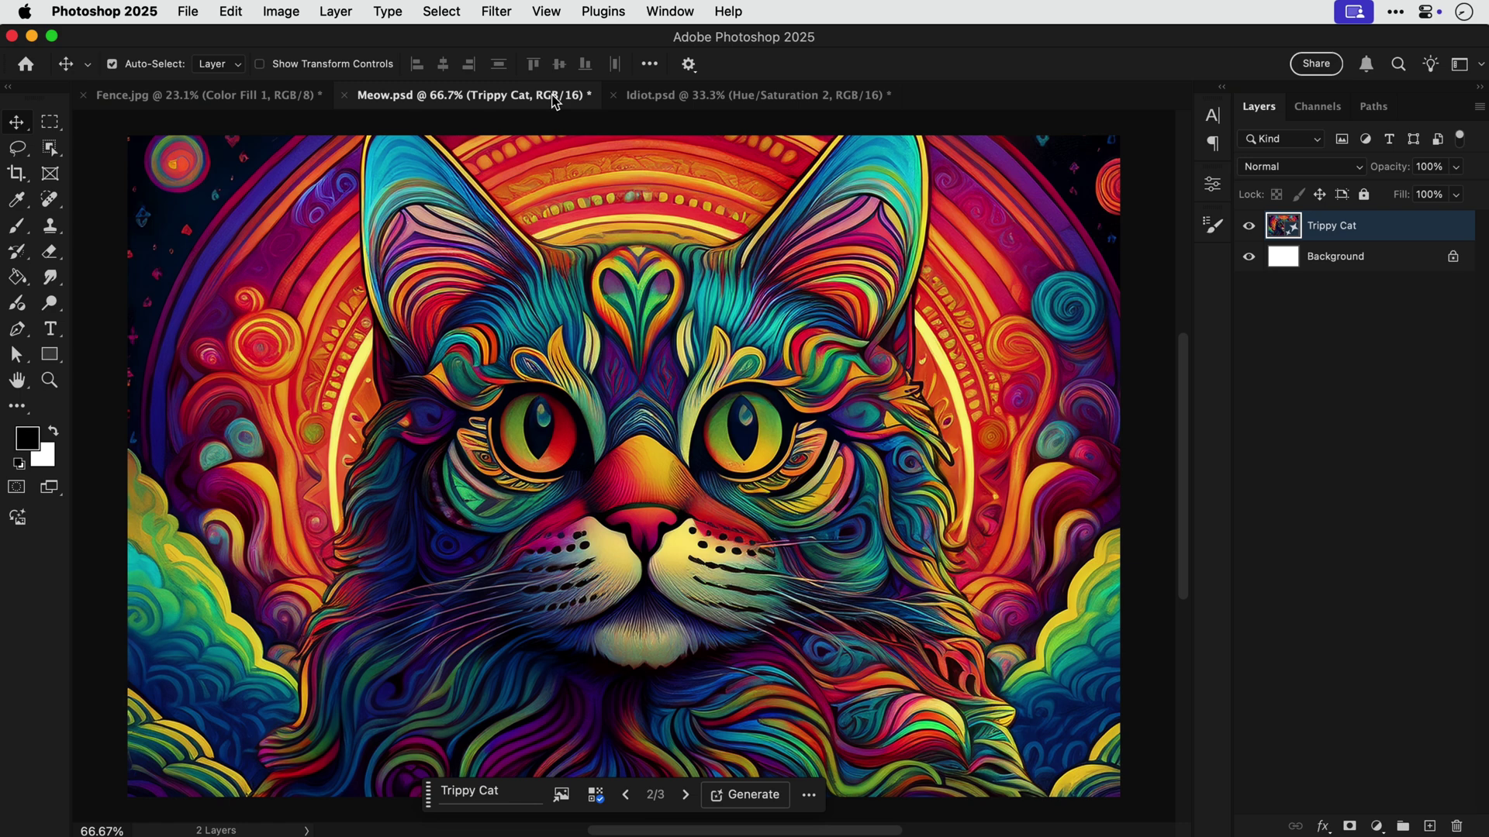
right_click(1337, 230)
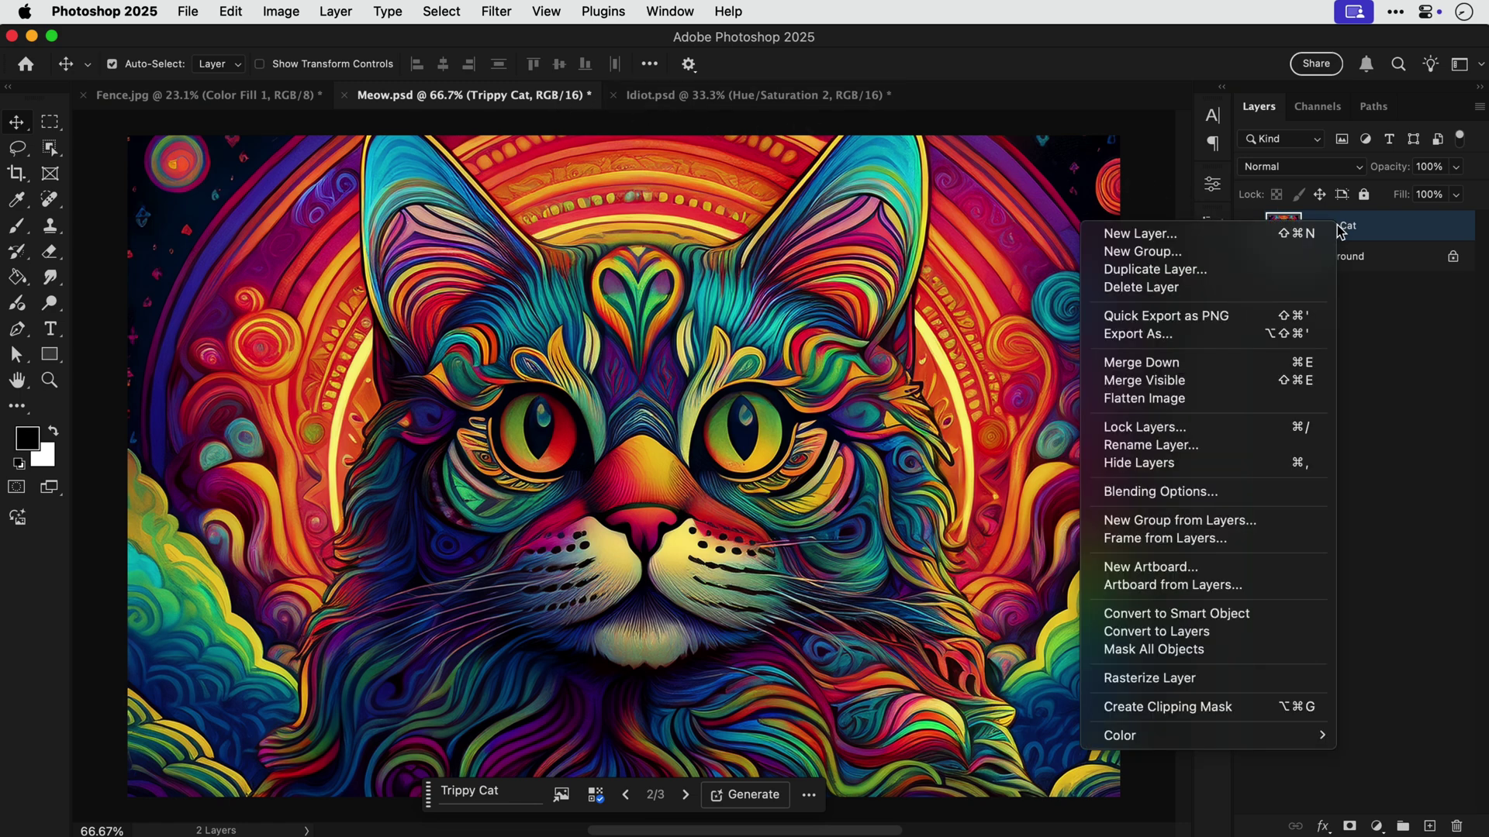
click(1183, 680)
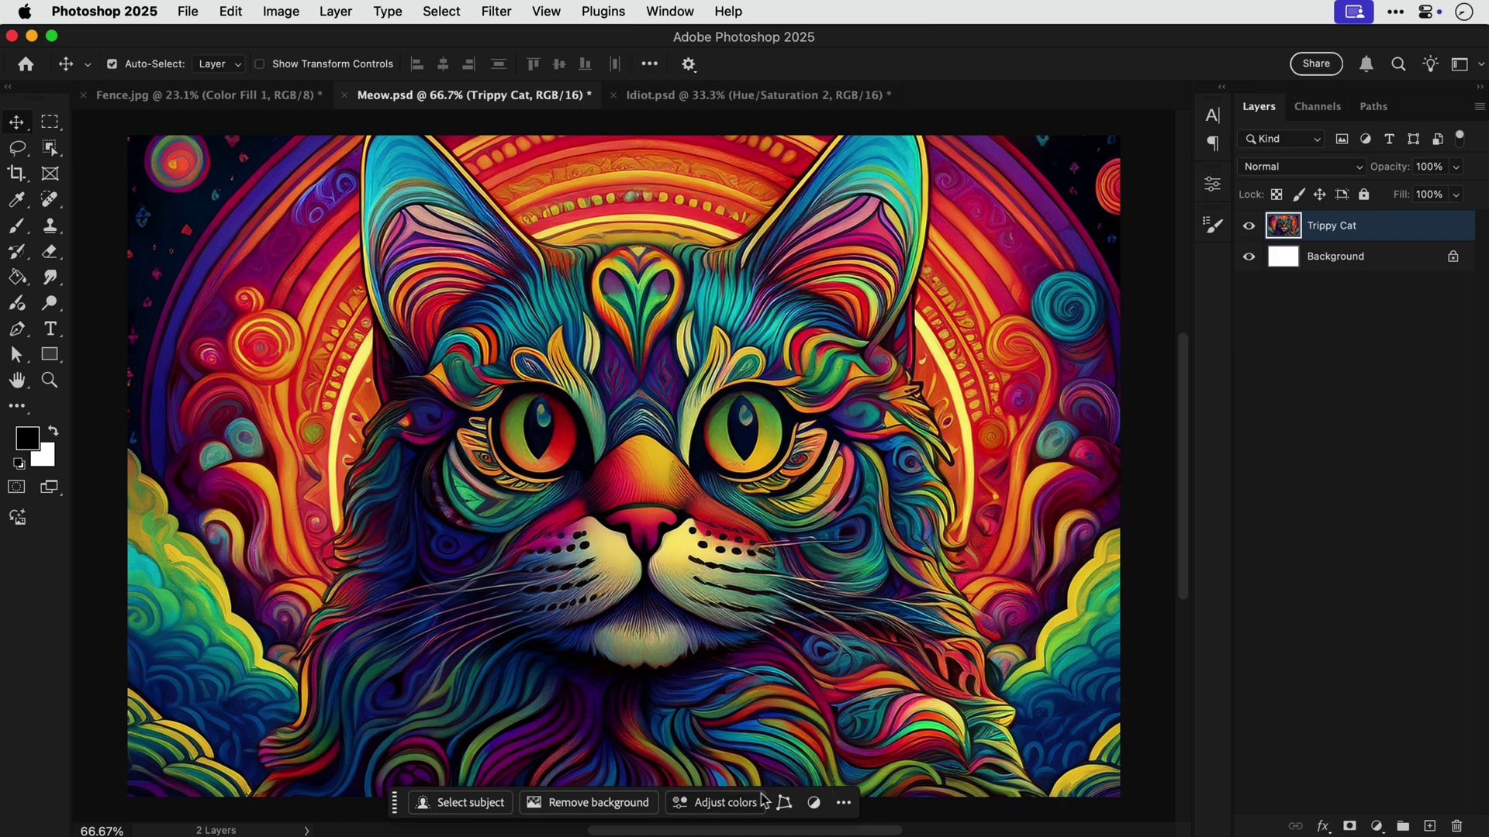
Step: Add an Adjust colors adjustment setting the yellow hue to +41
click(726, 803)
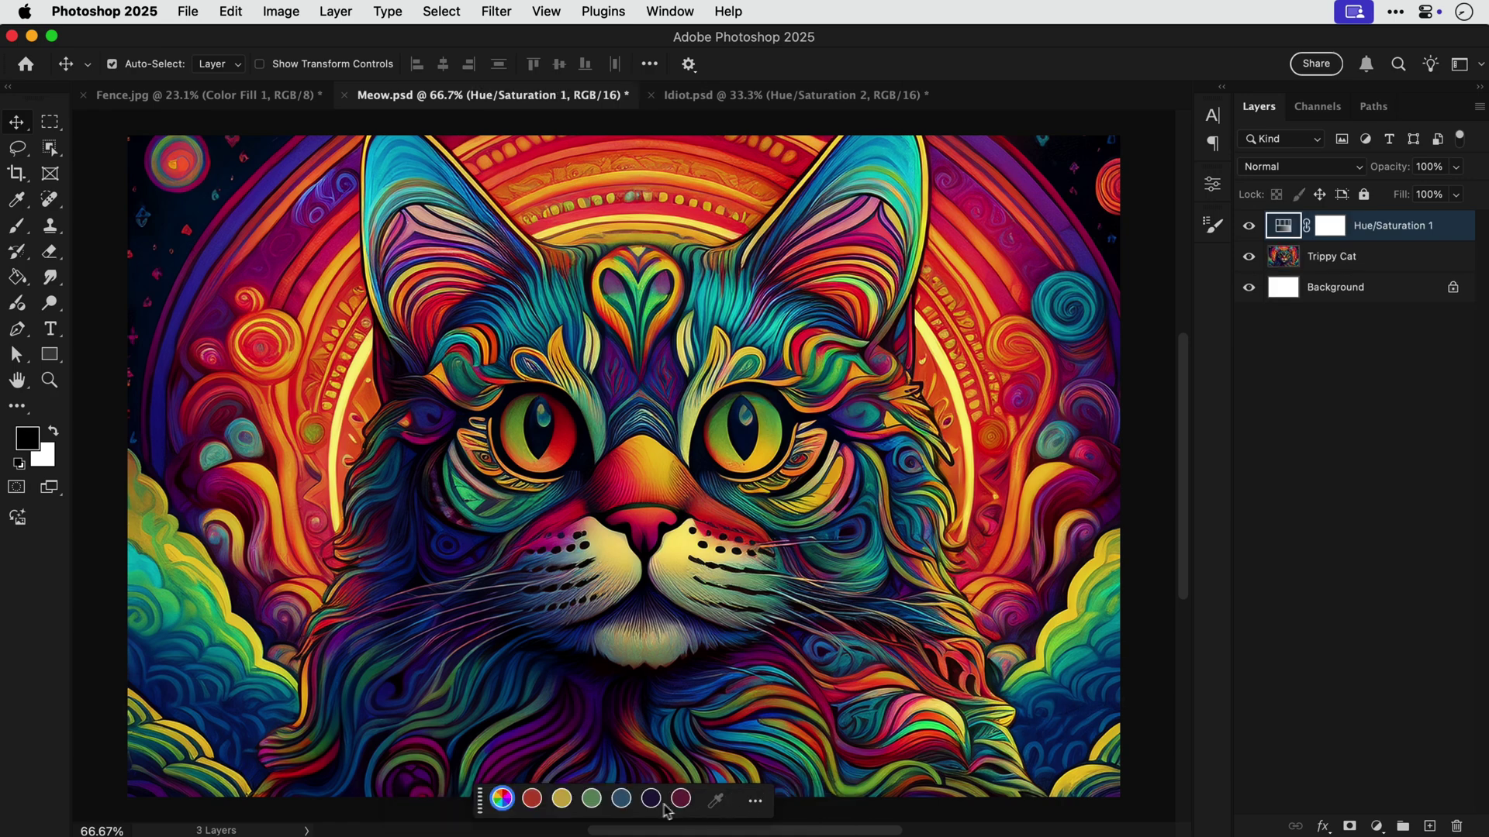
click(561, 799)
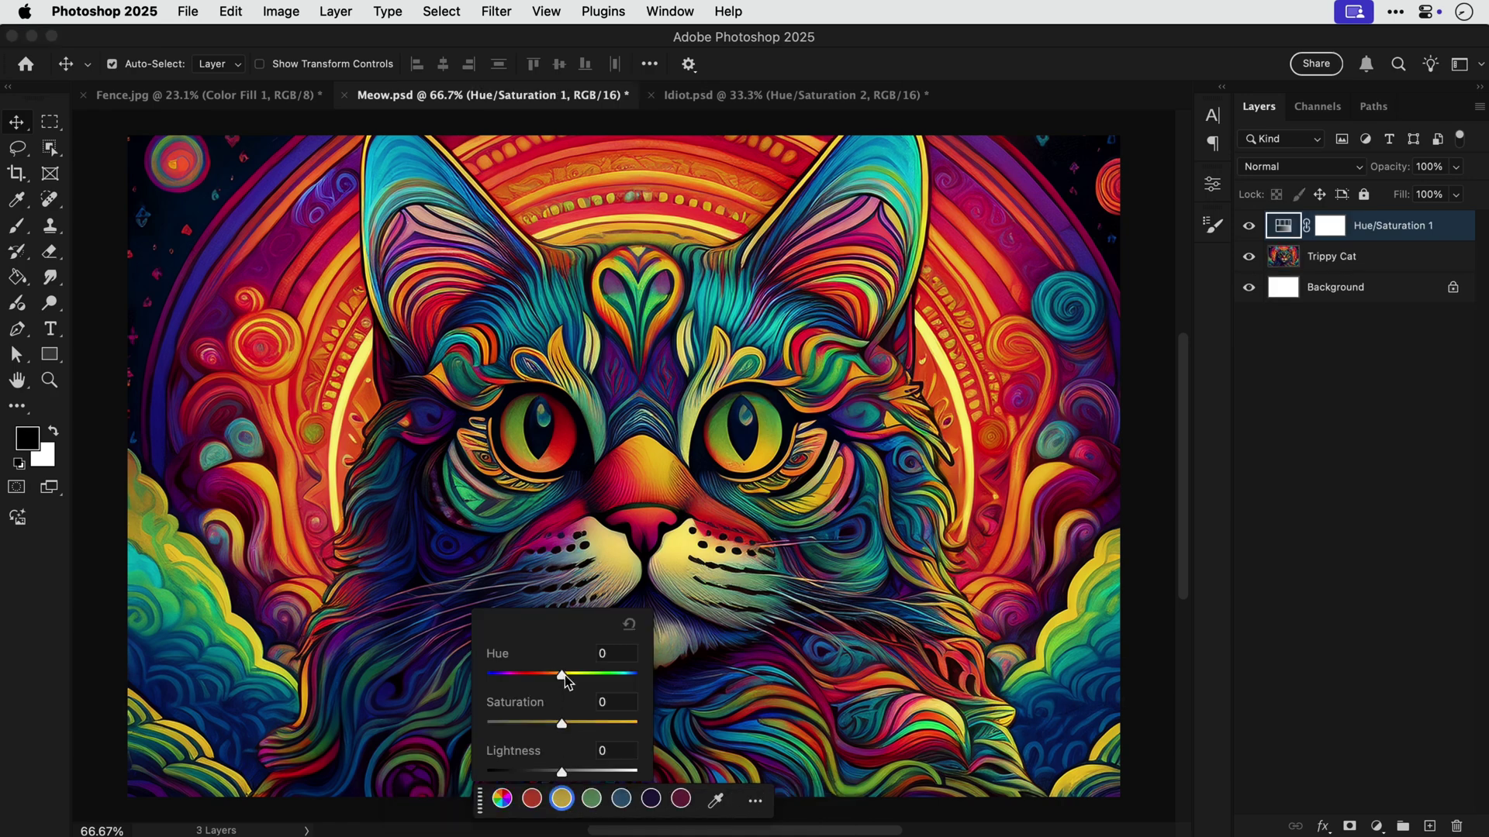
drag(562, 676, 597, 676)
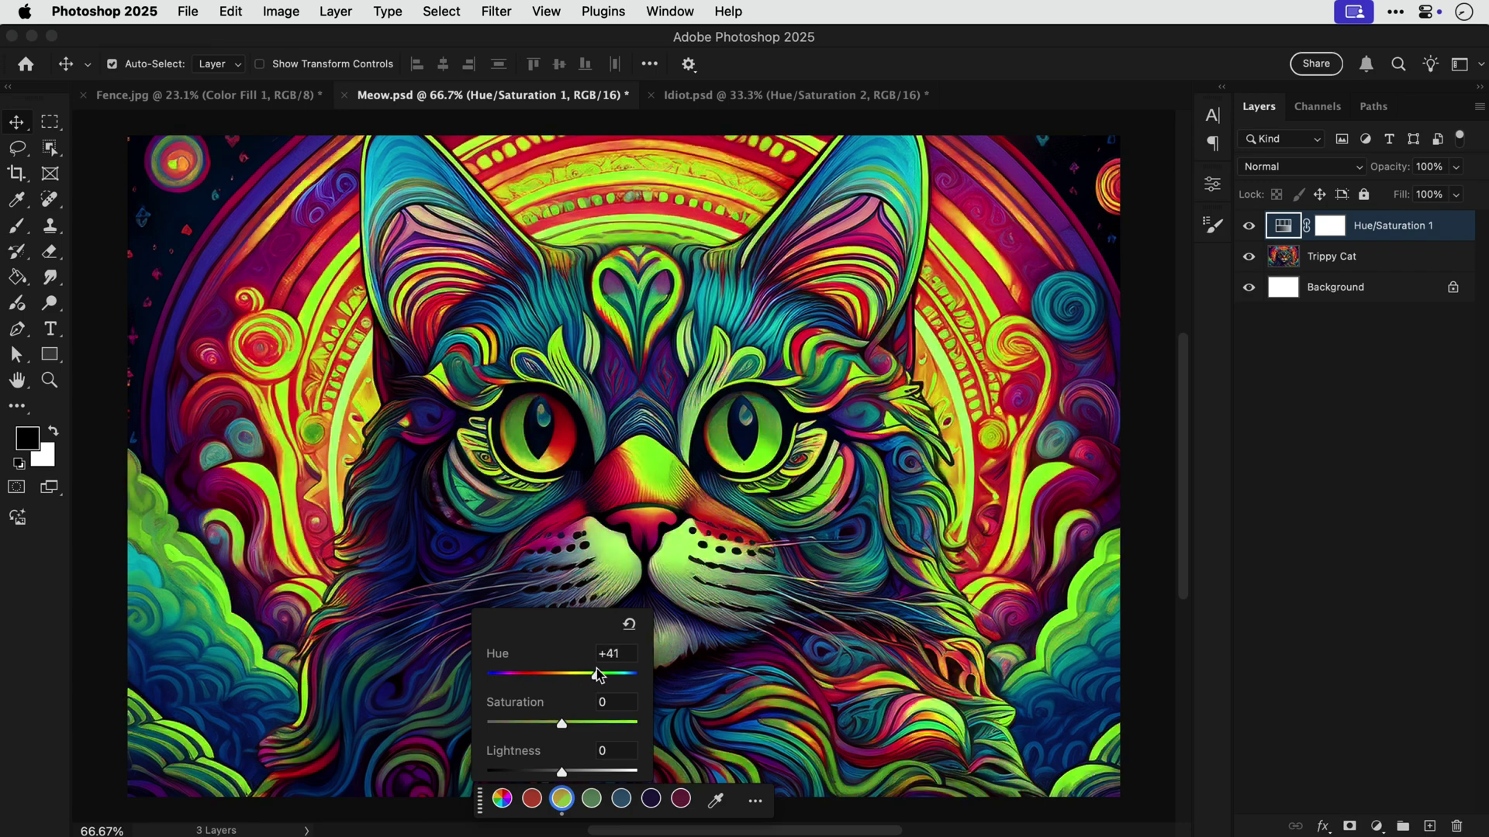
Step: Hide the green adjustment and add a new Hue/Saturation layer with targeted adjustment on
click(1249, 226)
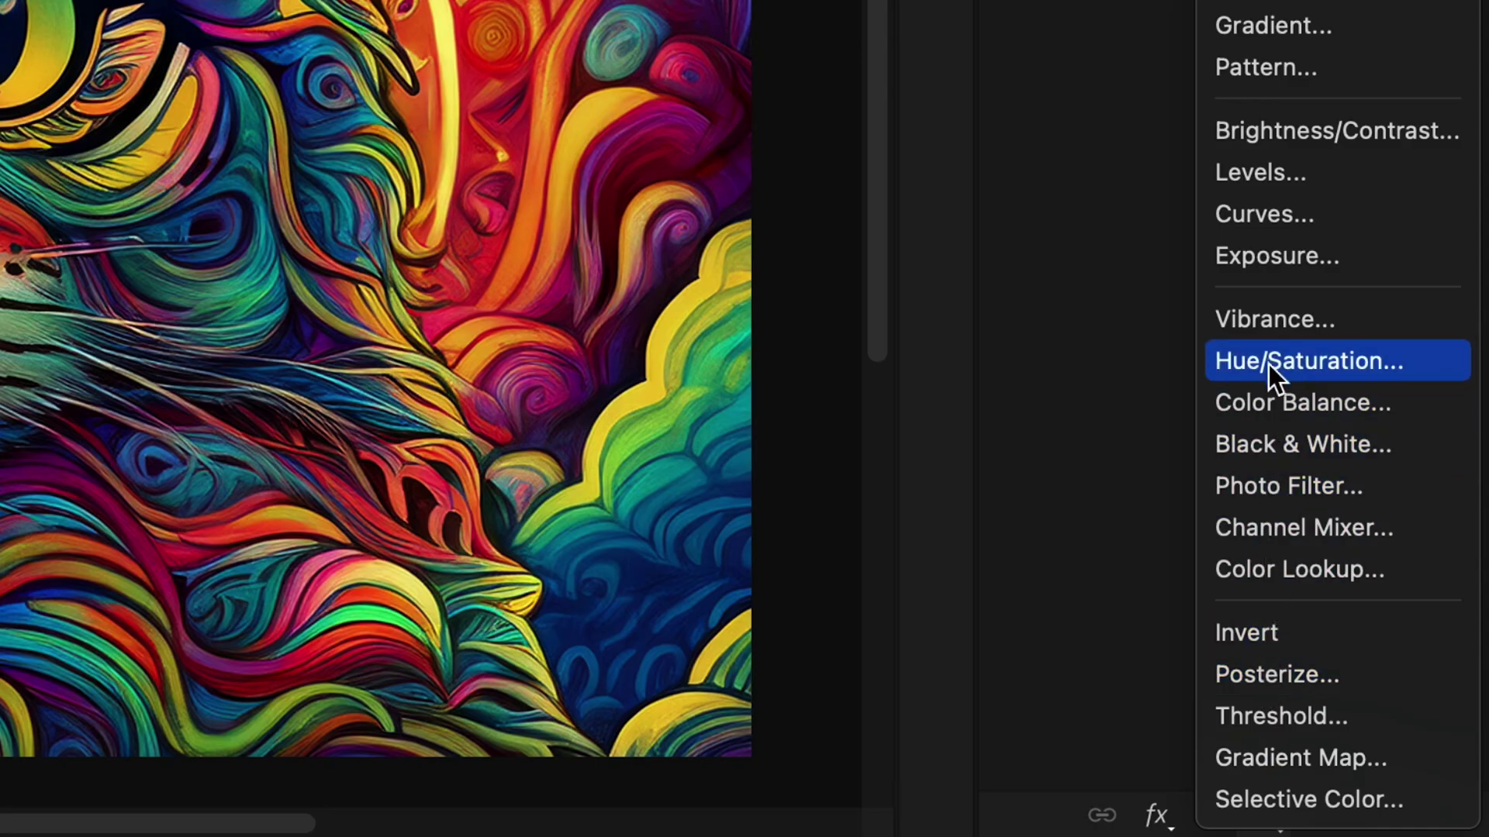
click(1269, 361)
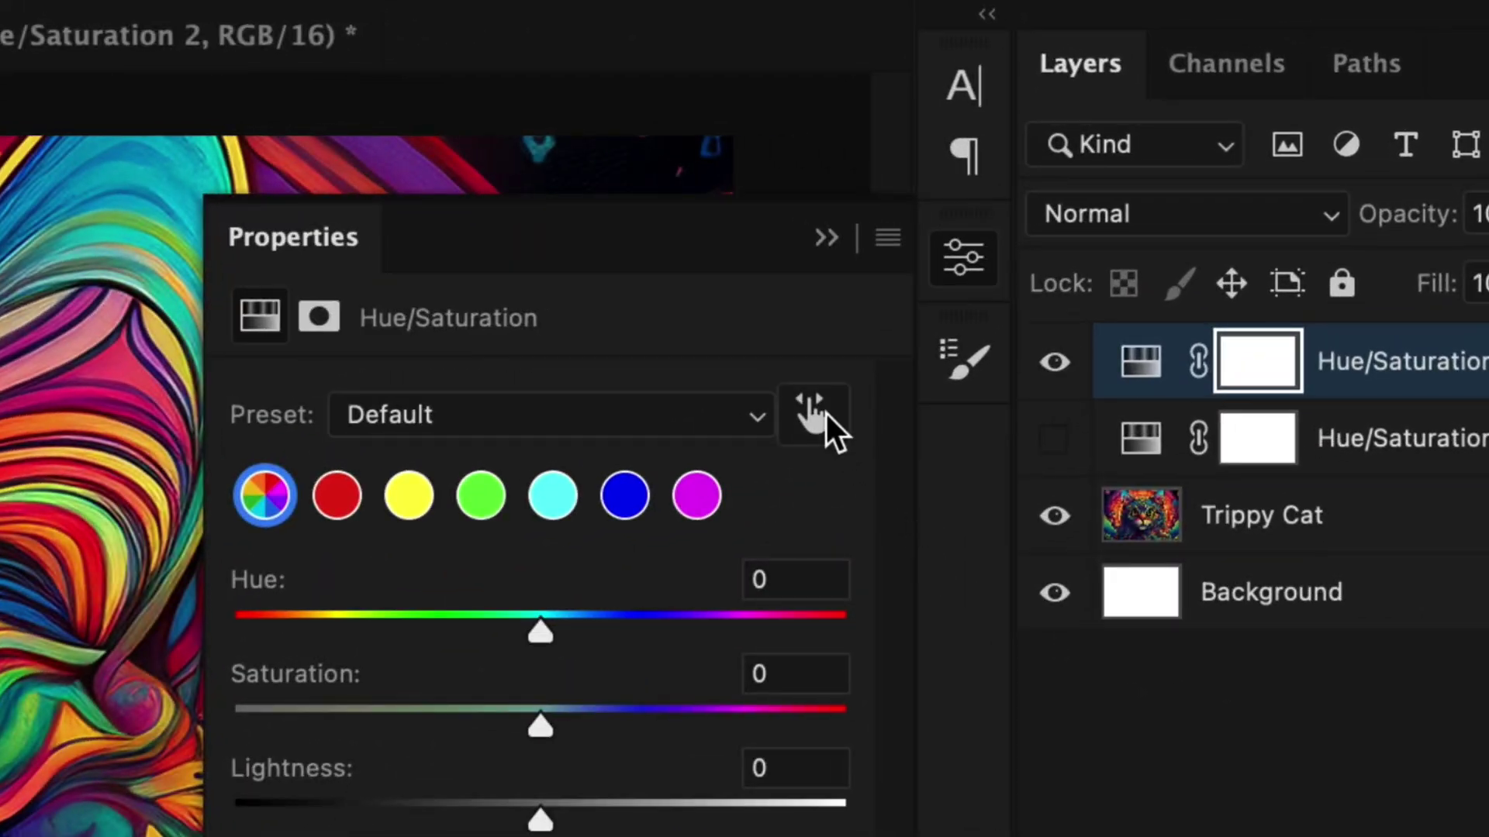
click(825, 413)
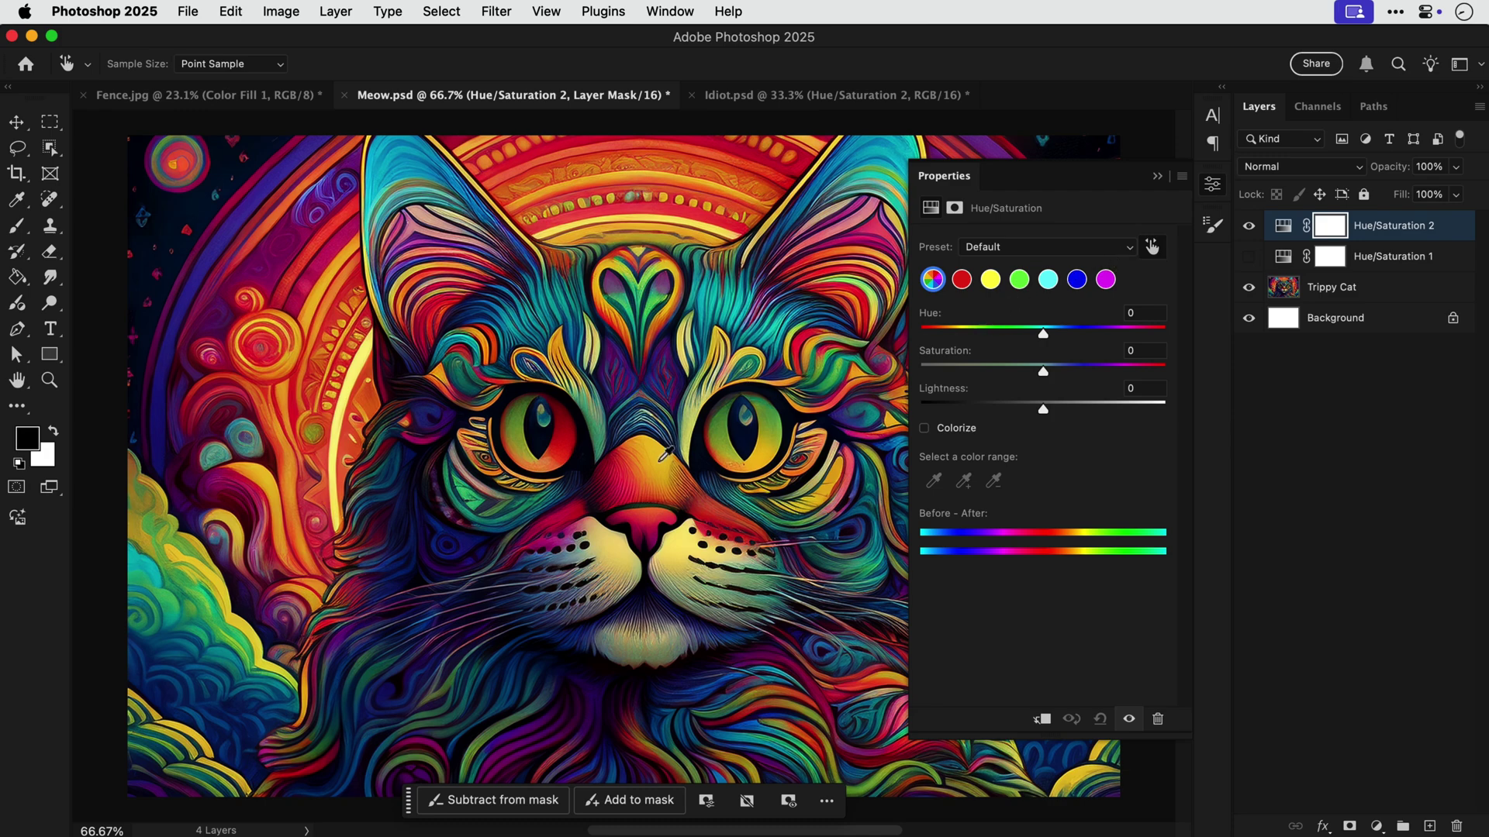
Step: Drag on the cat to push yellows toward magenta and purple, and cyans toward blue
drag(667, 456, 602, 472)
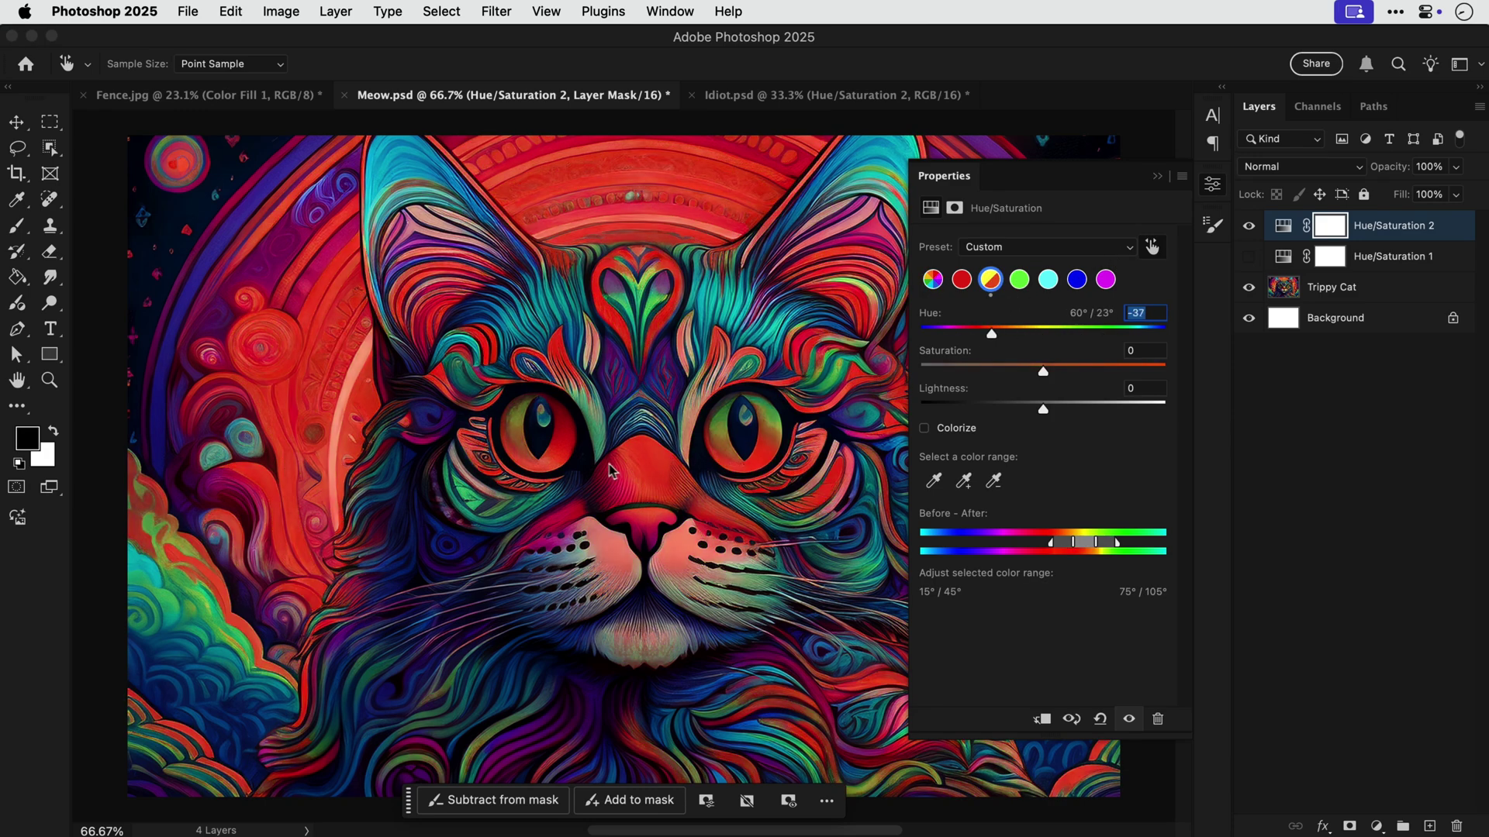
mouse_move(603, 470)
mouse_down()
mouse_move(477, 474)
mouse_move(468, 489)
mouse_up()
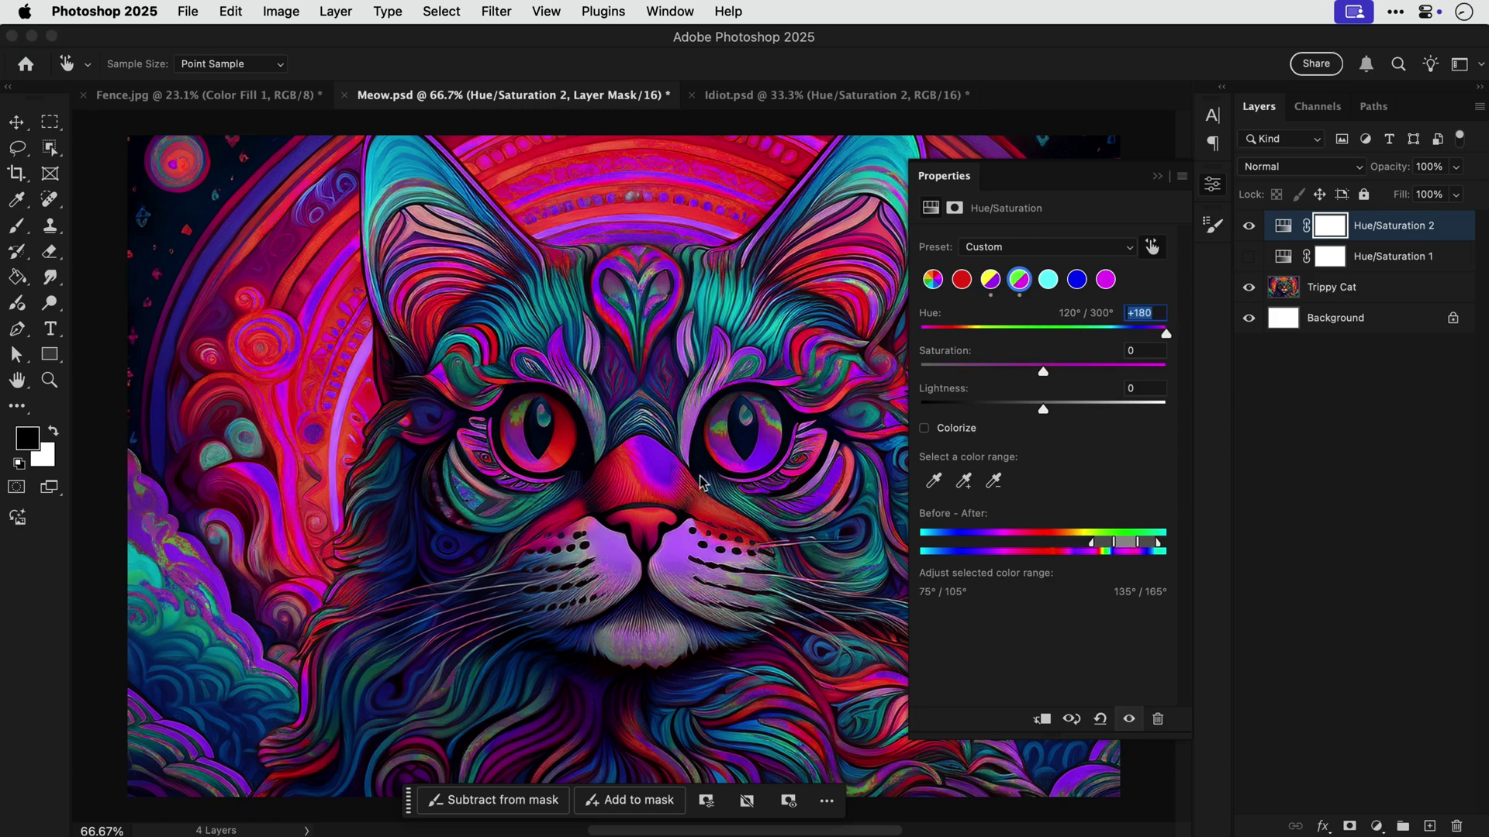
drag(547, 515, 626, 548)
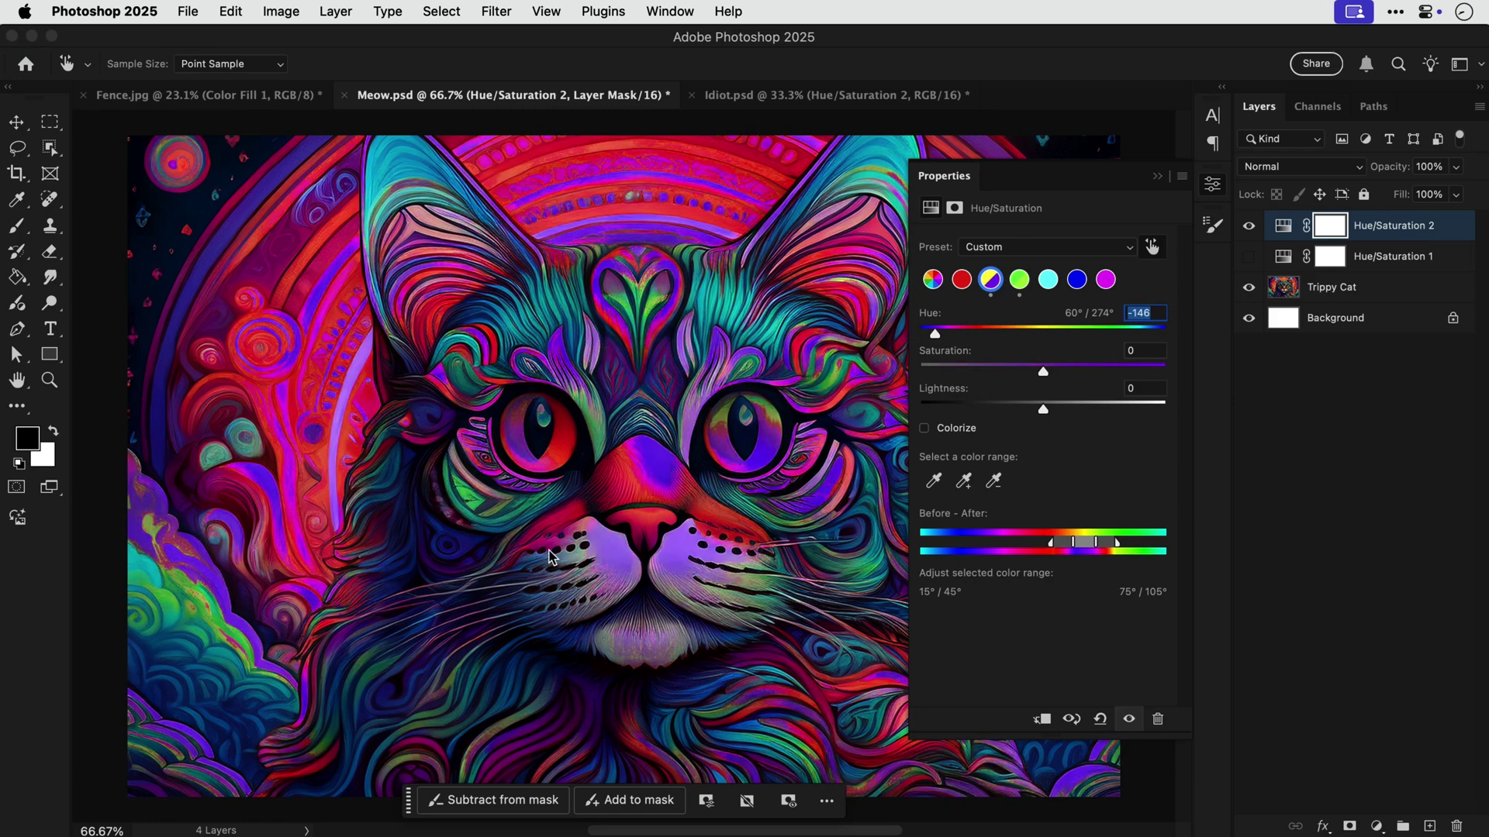
drag(211, 615, 221, 607)
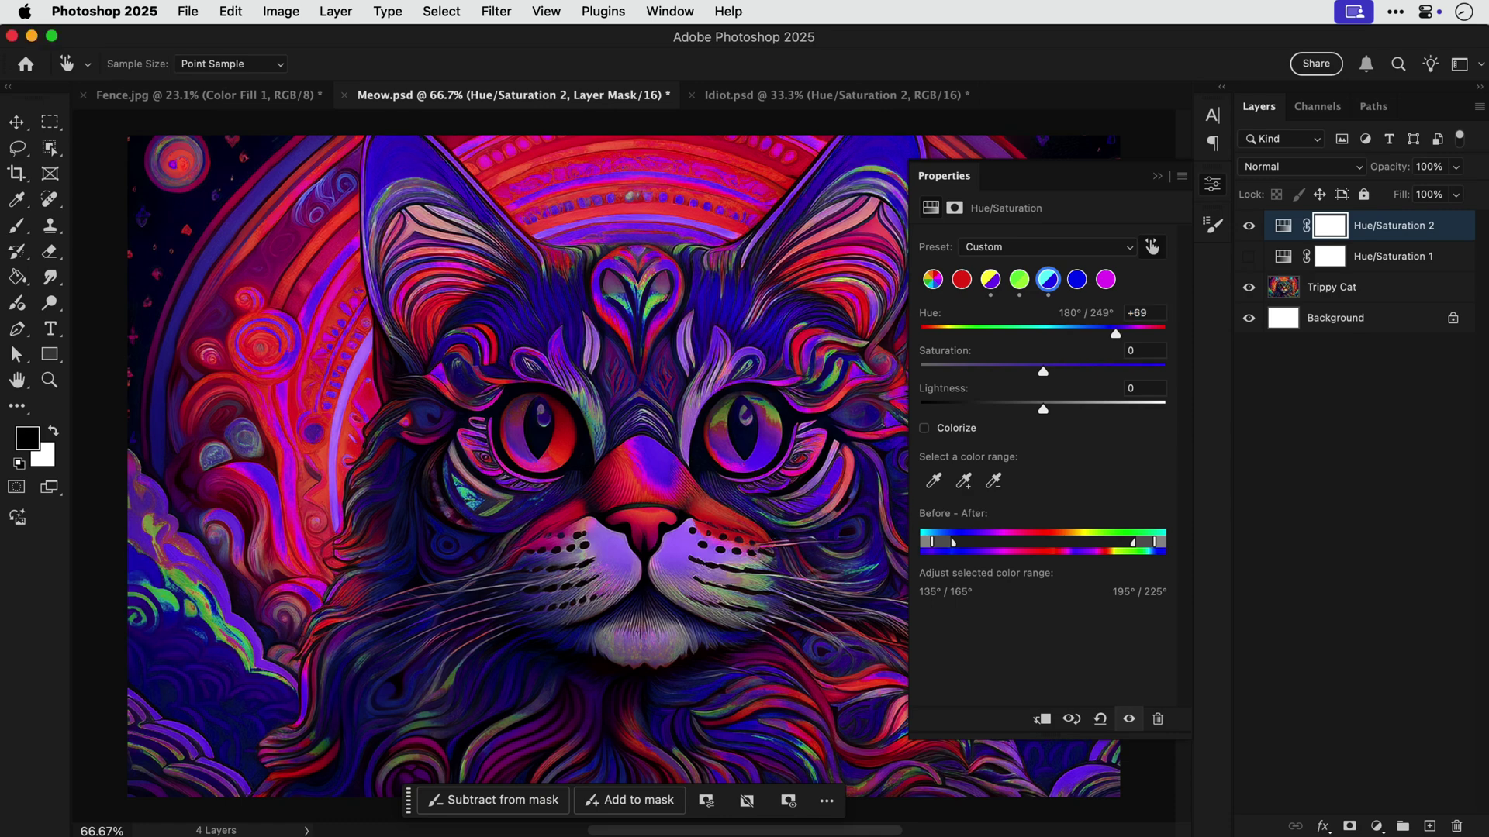
mouse_move(1143, 546)
mouse_down()
mouse_move(1071, 547)
mouse_move(1156, 546)
mouse_up()
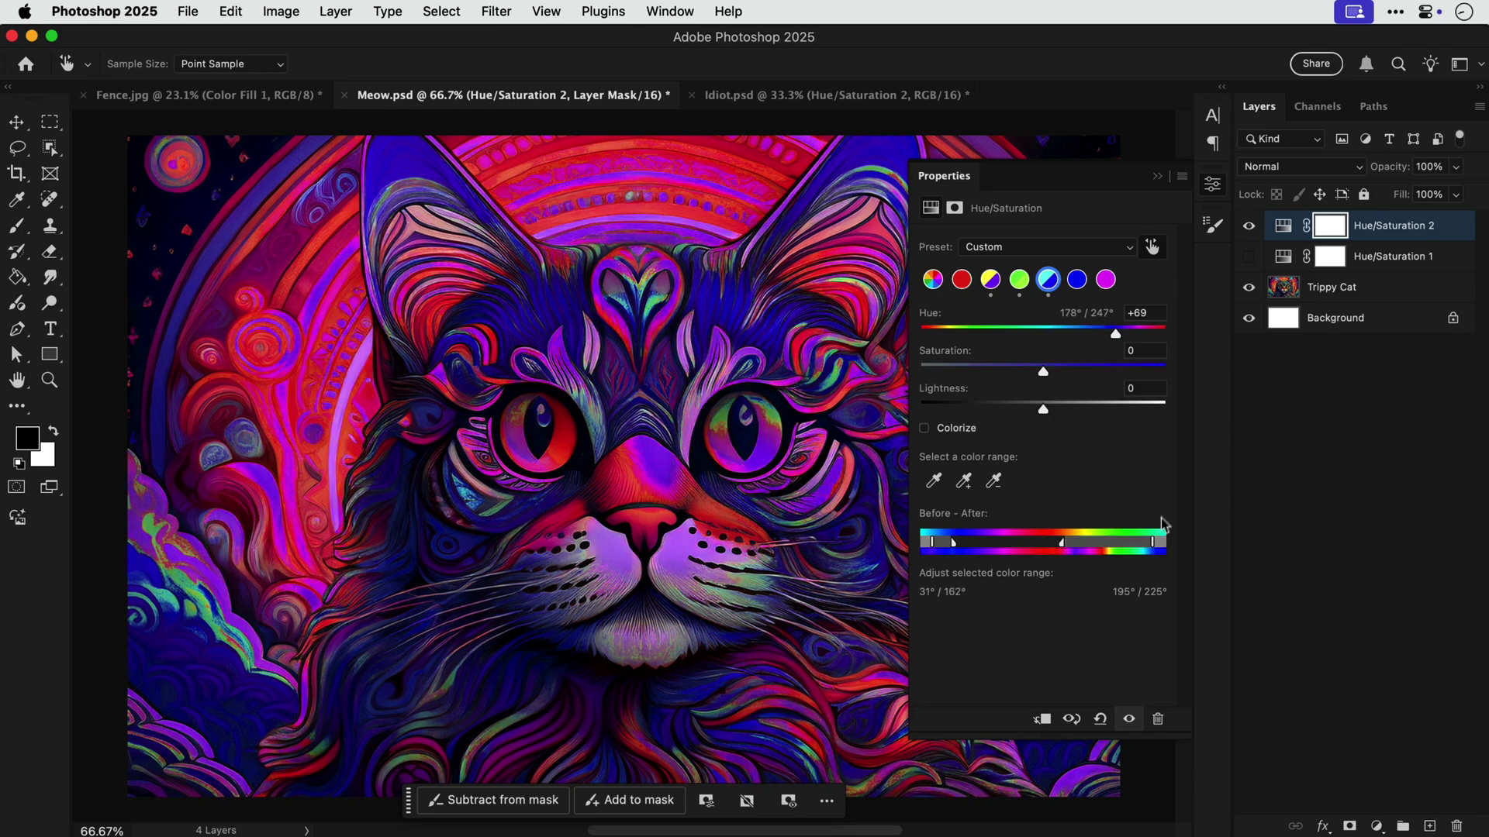
click(1213, 186)
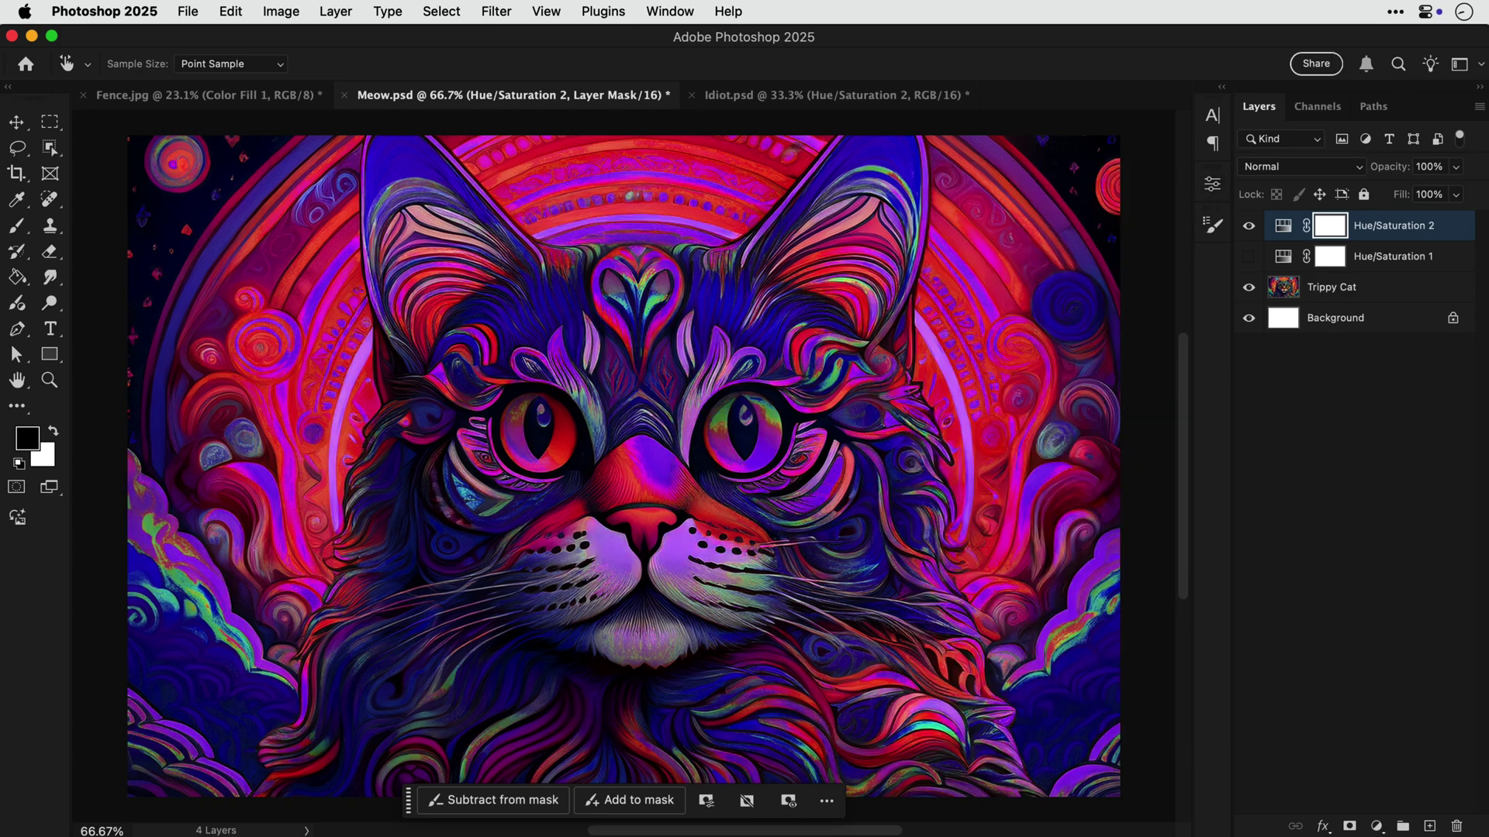
Step: Add a white lorem ipsum text box over the Fence.jpg photo
click(293, 96)
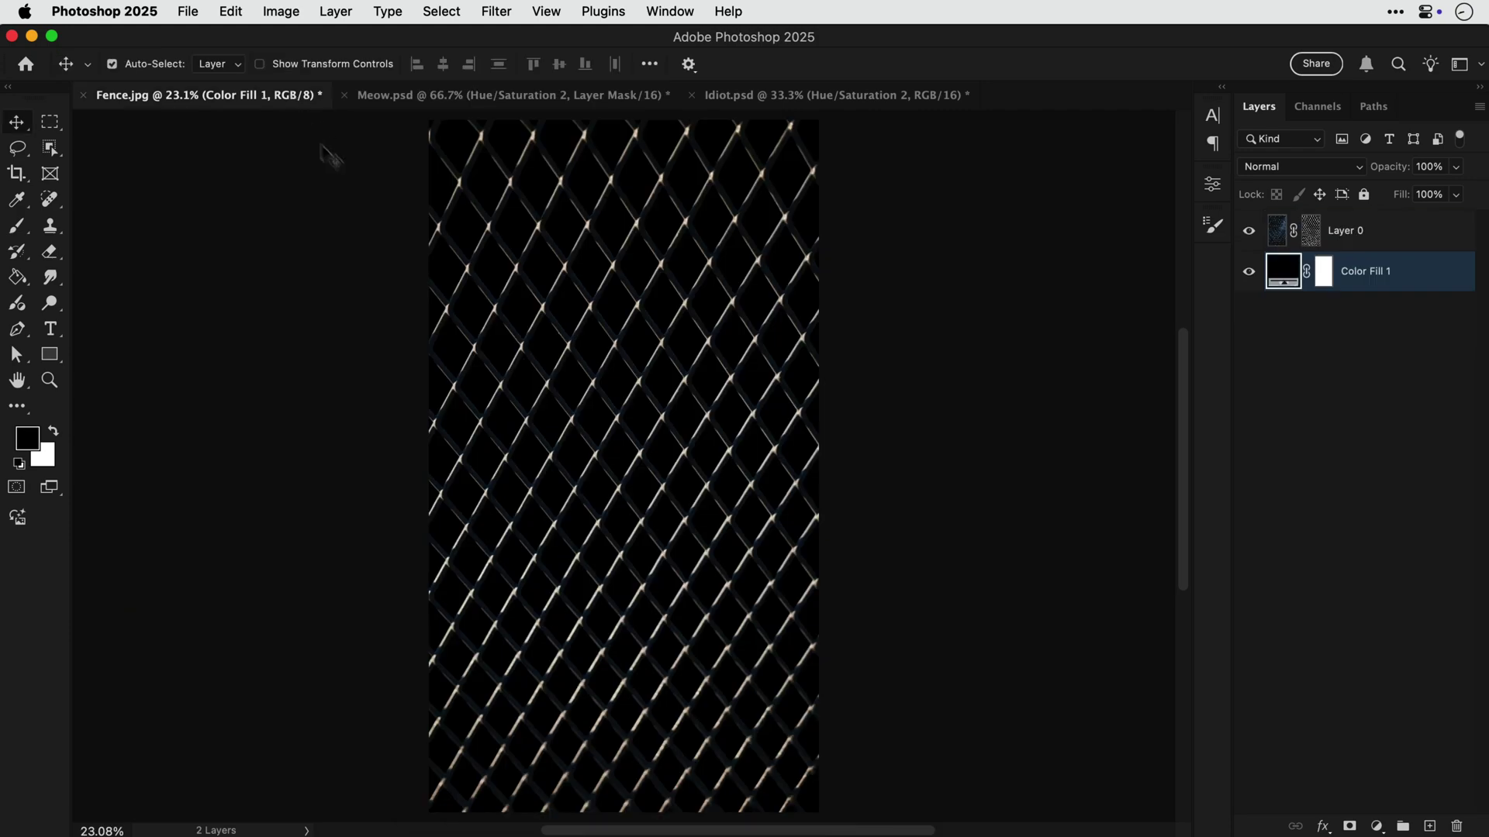
key(t)
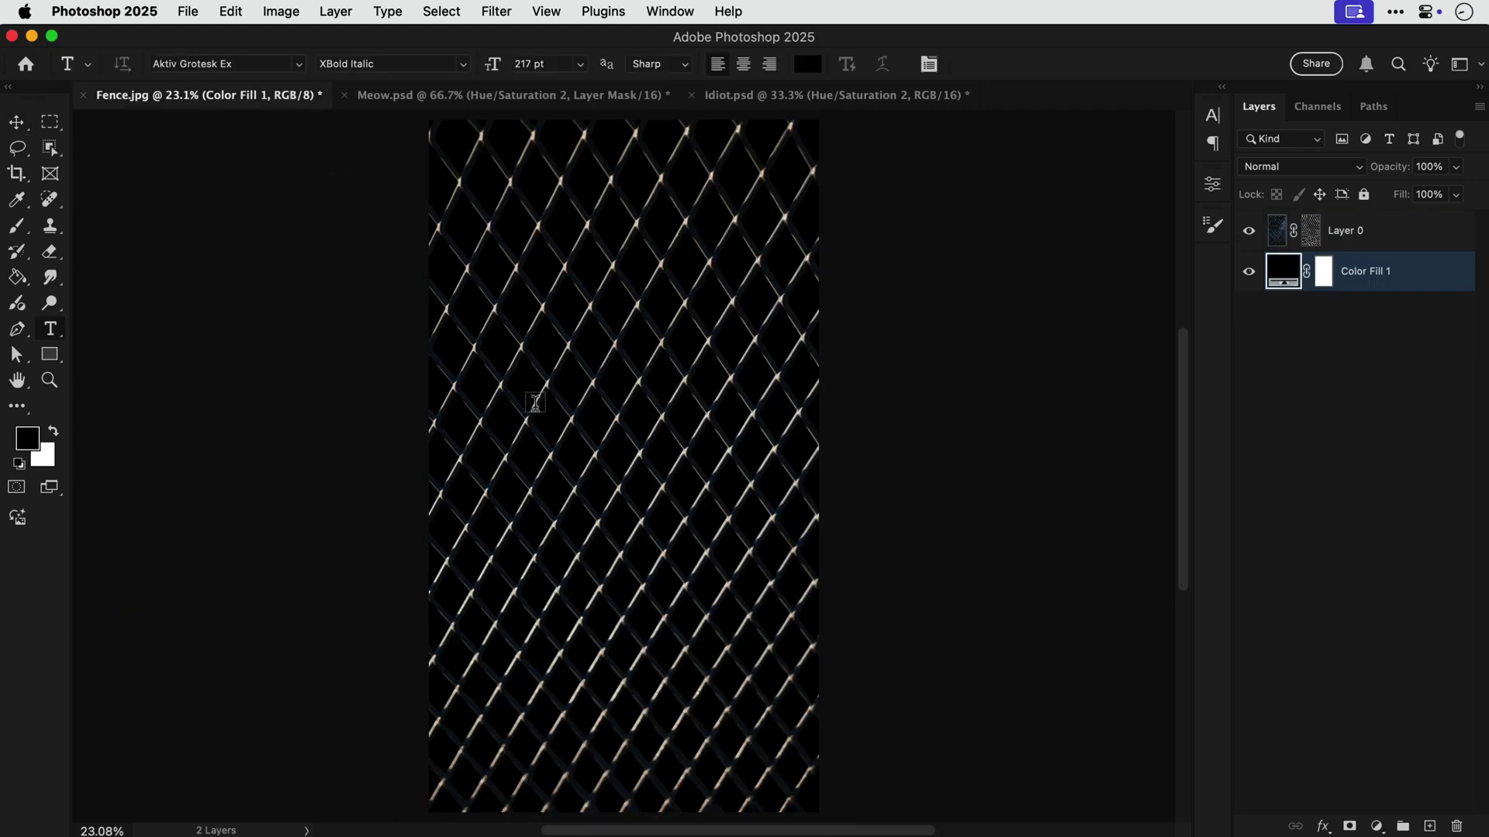
drag(459, 192, 782, 770)
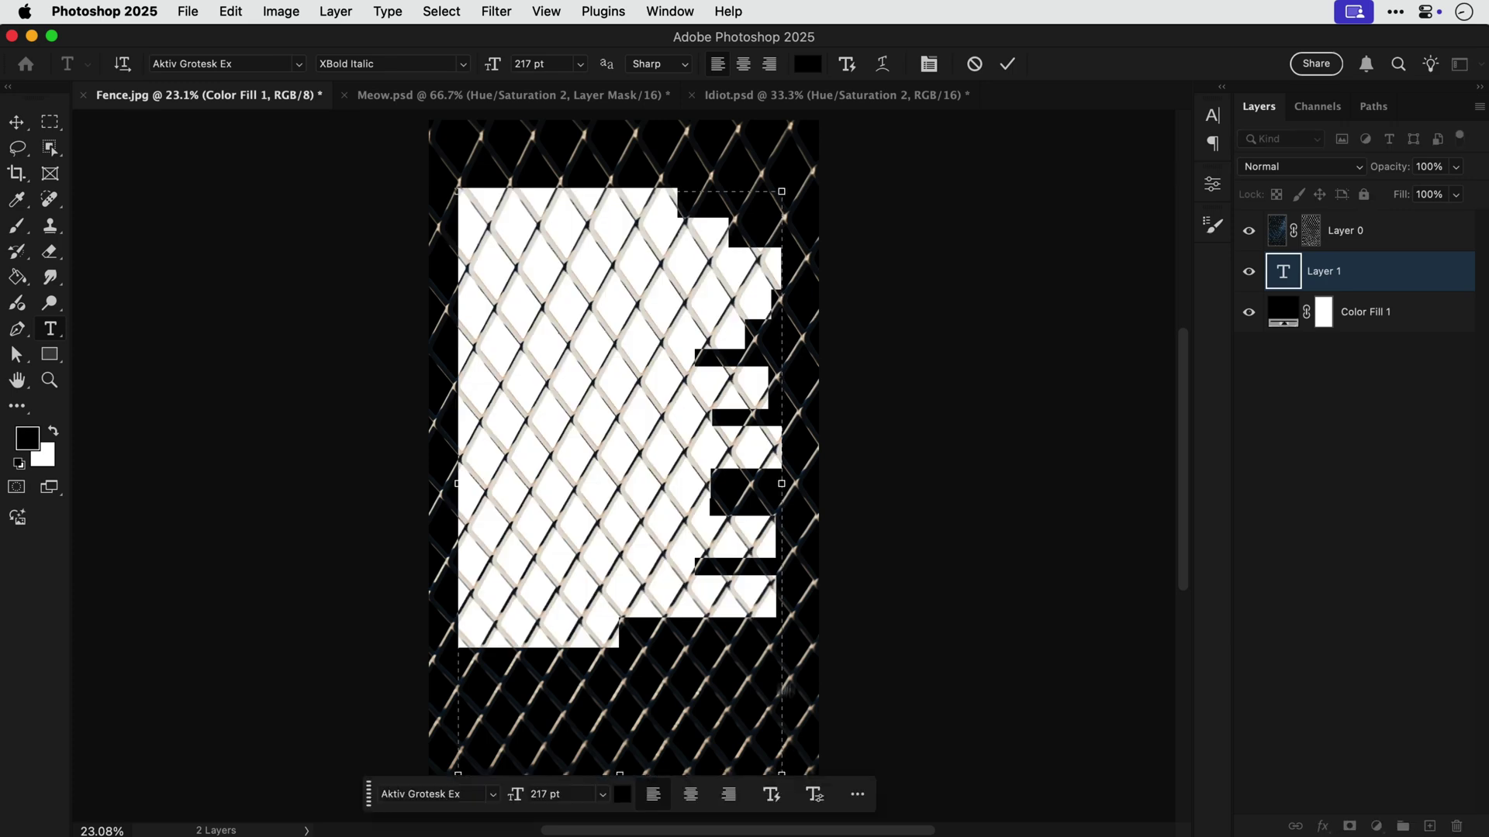
click(807, 65)
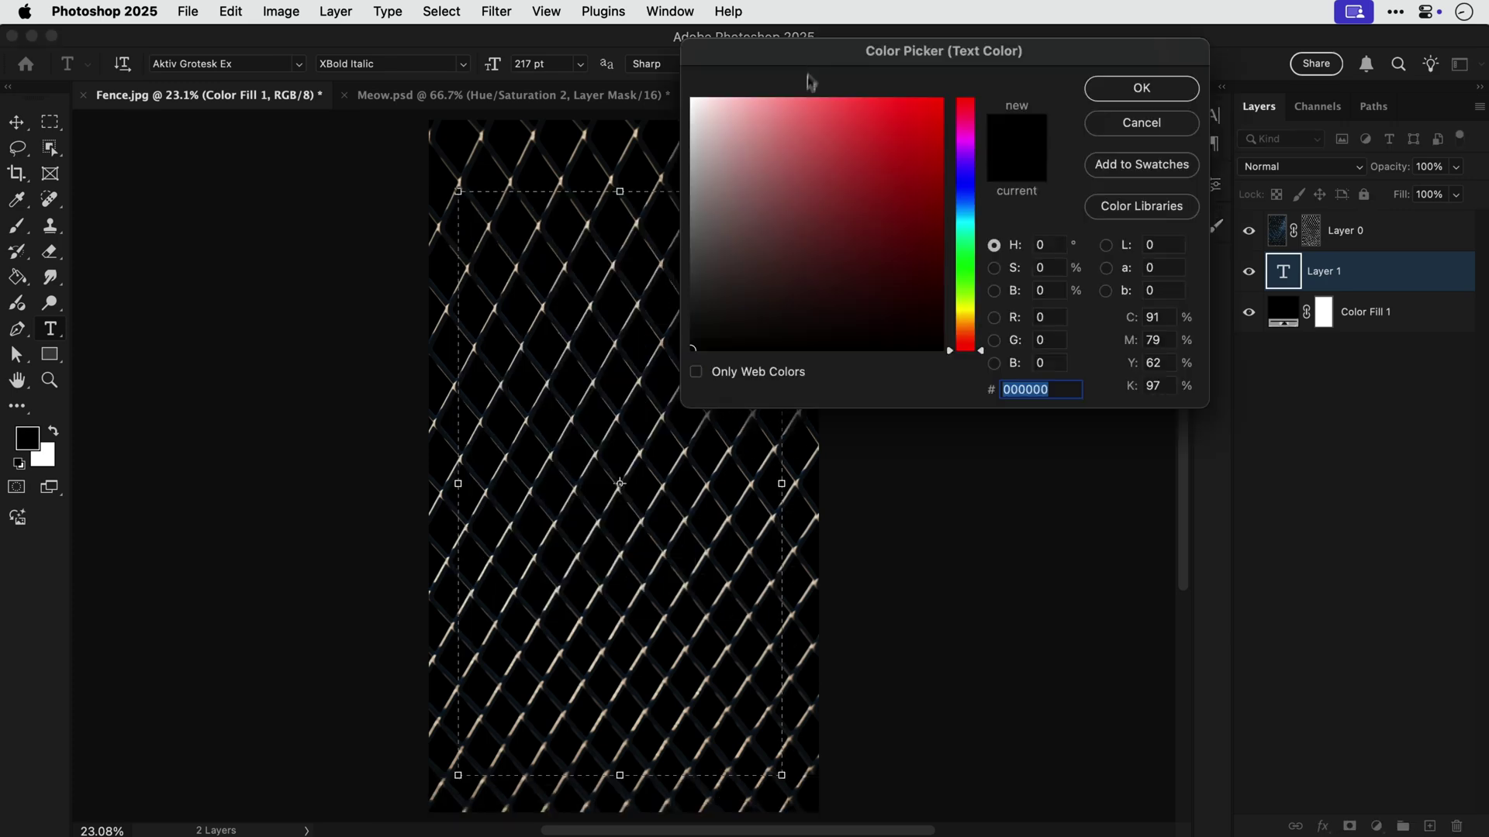
drag(803, 220, 693, 99)
key(Return)
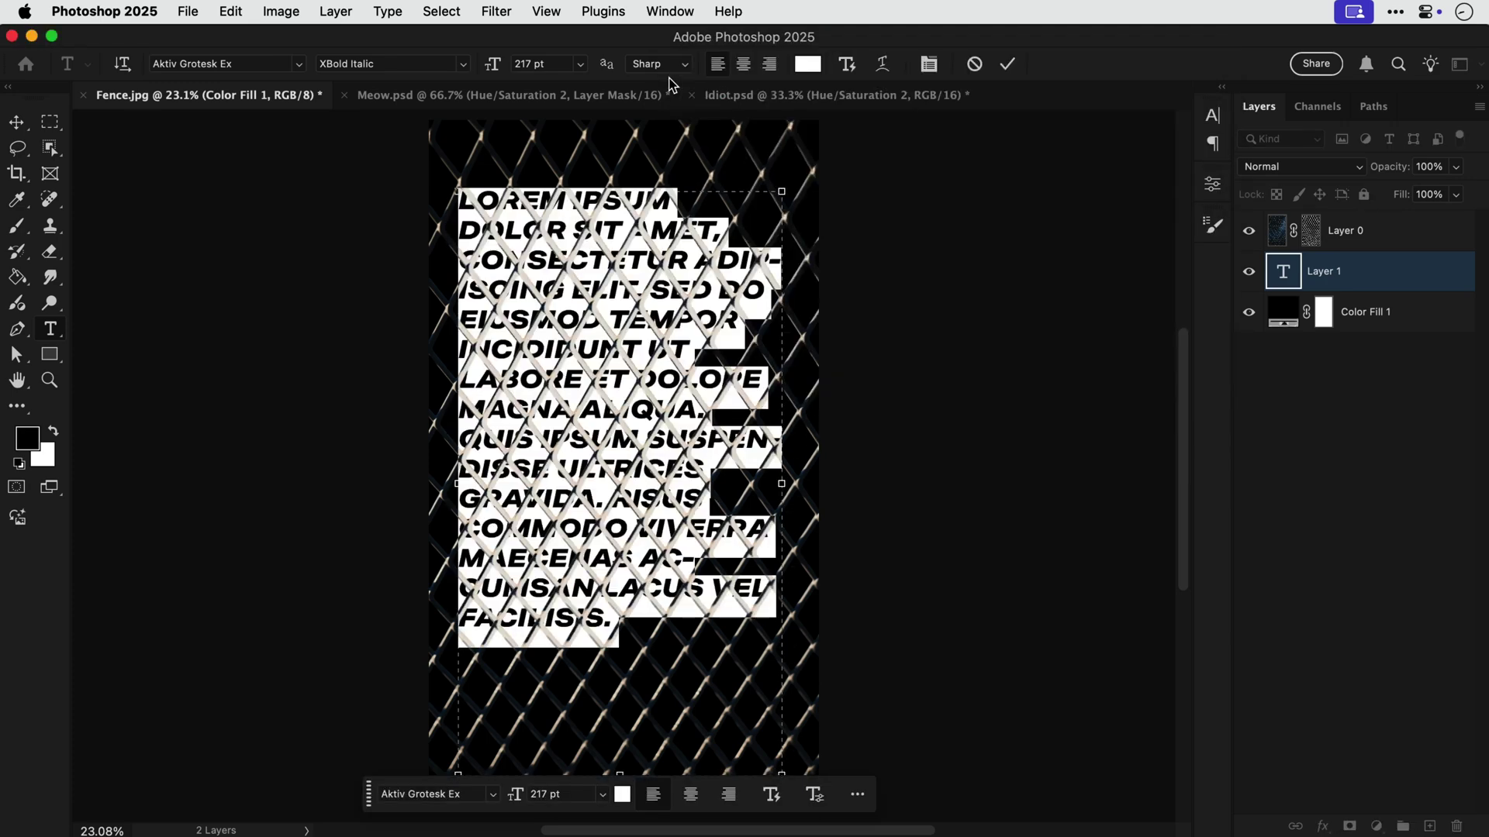
click(954, 336)
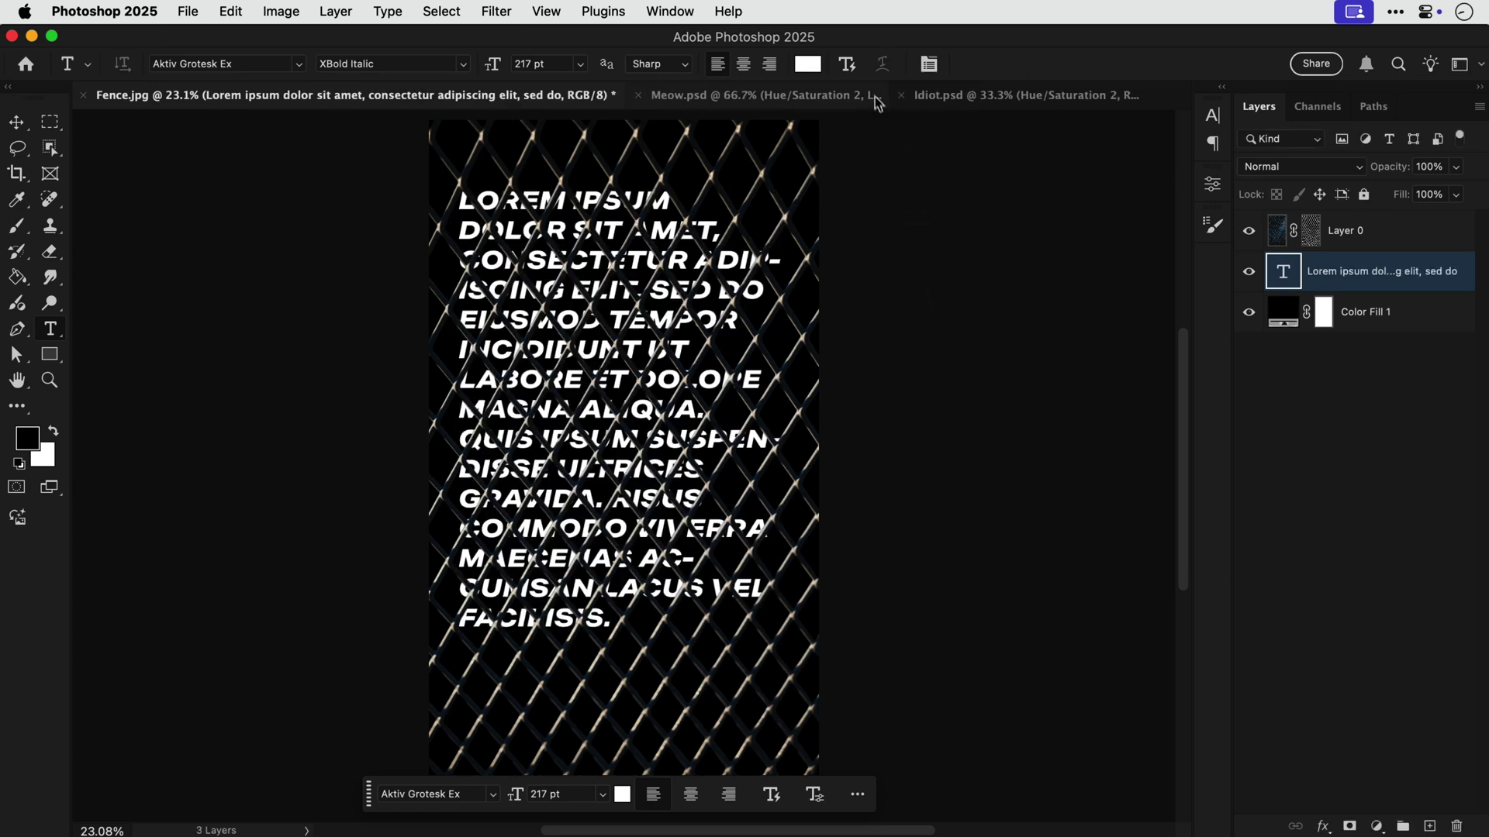
Step: Apply Dynamic Text and narrow the text box so the lines reflow
click(851, 64)
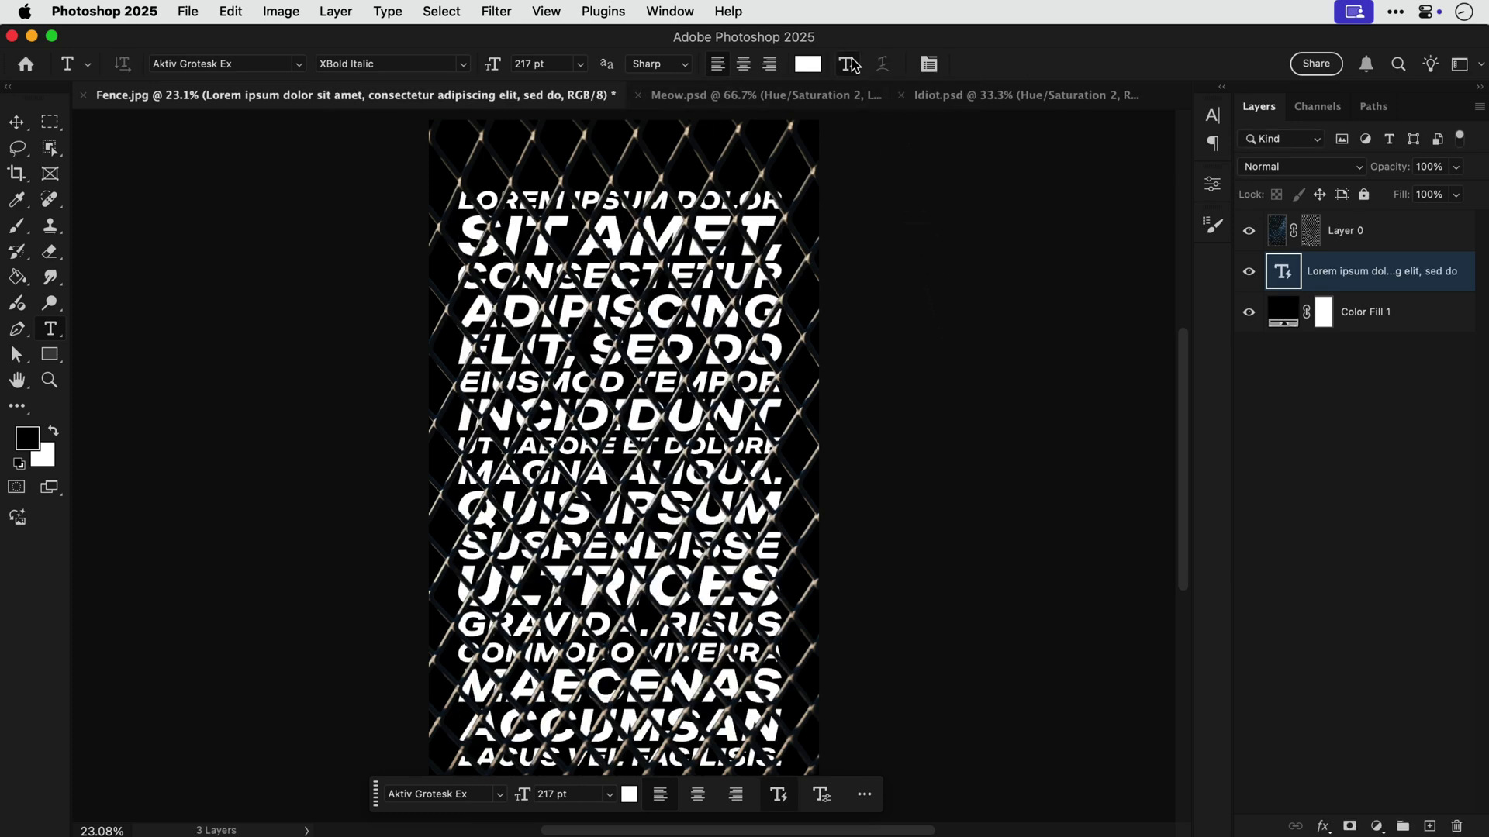
click(718, 326)
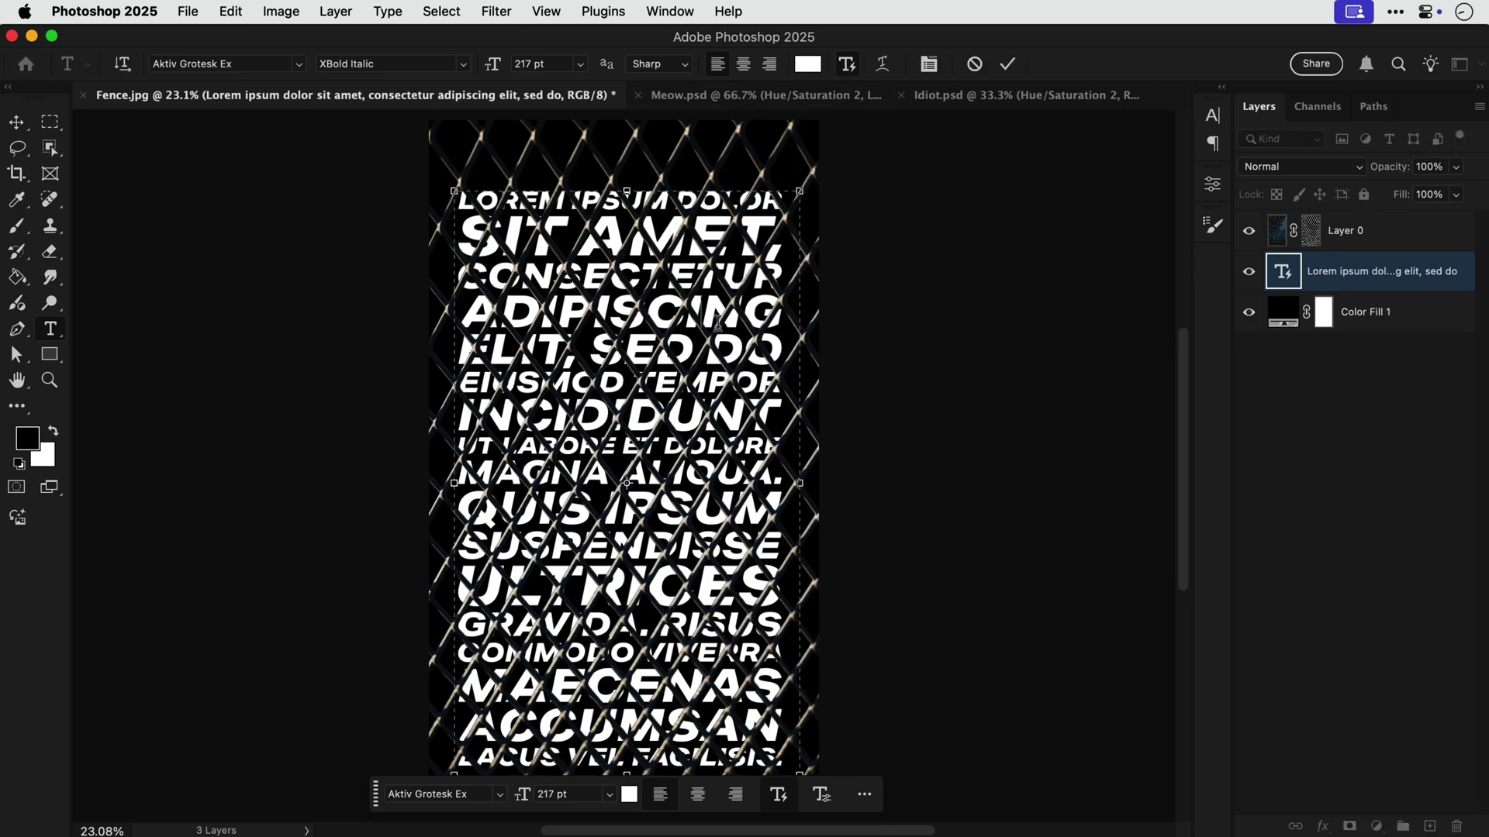
mouse_move(799, 769)
mouse_down()
mouse_move(597, 701)
mouse_move(786, 449)
mouse_move(632, 747)
mouse_move(773, 518)
mouse_up()
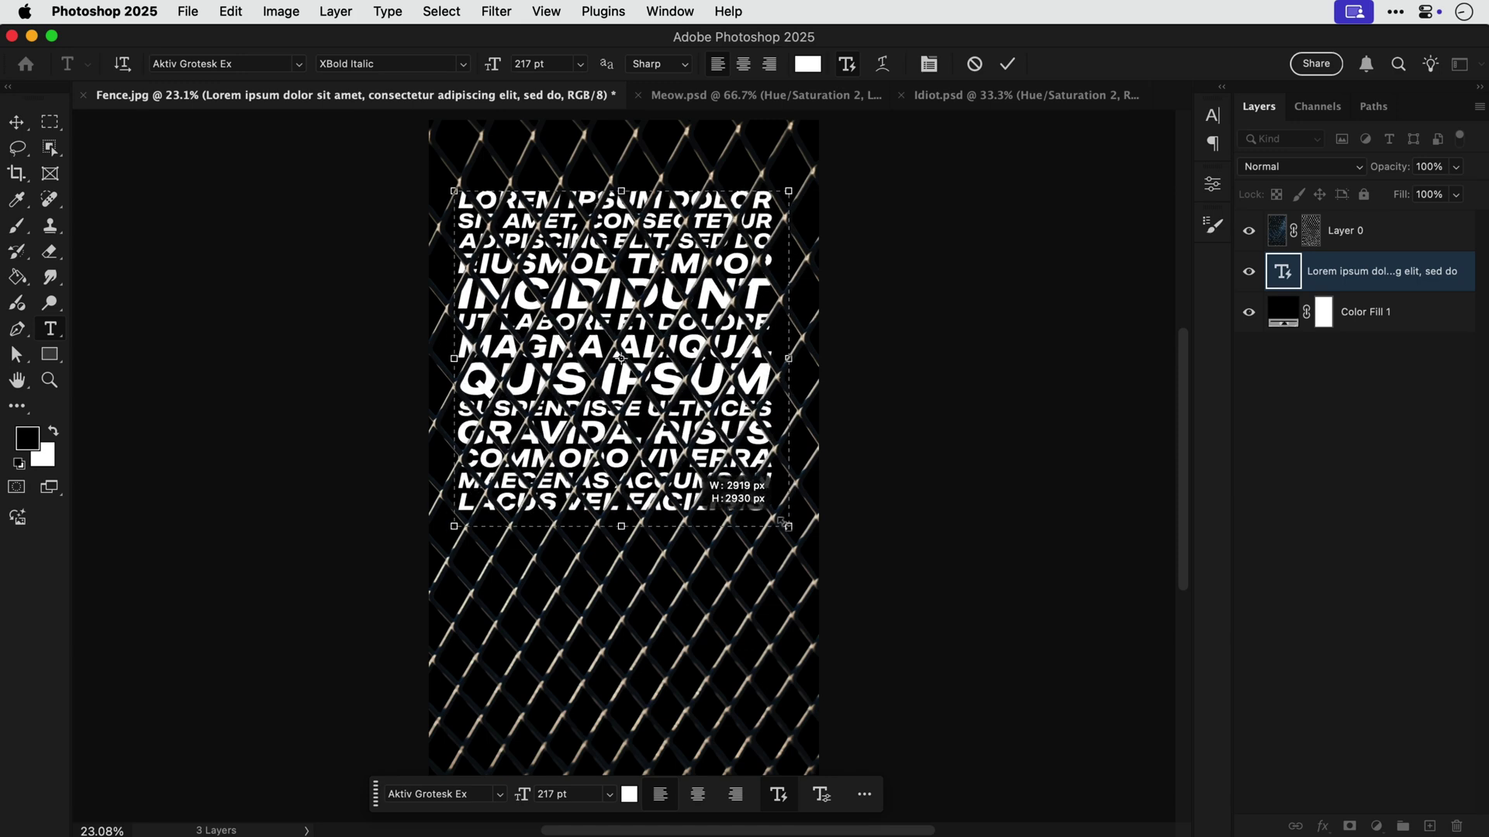
Step: Centre the text horizontally and vertically on the canvas
key(v)
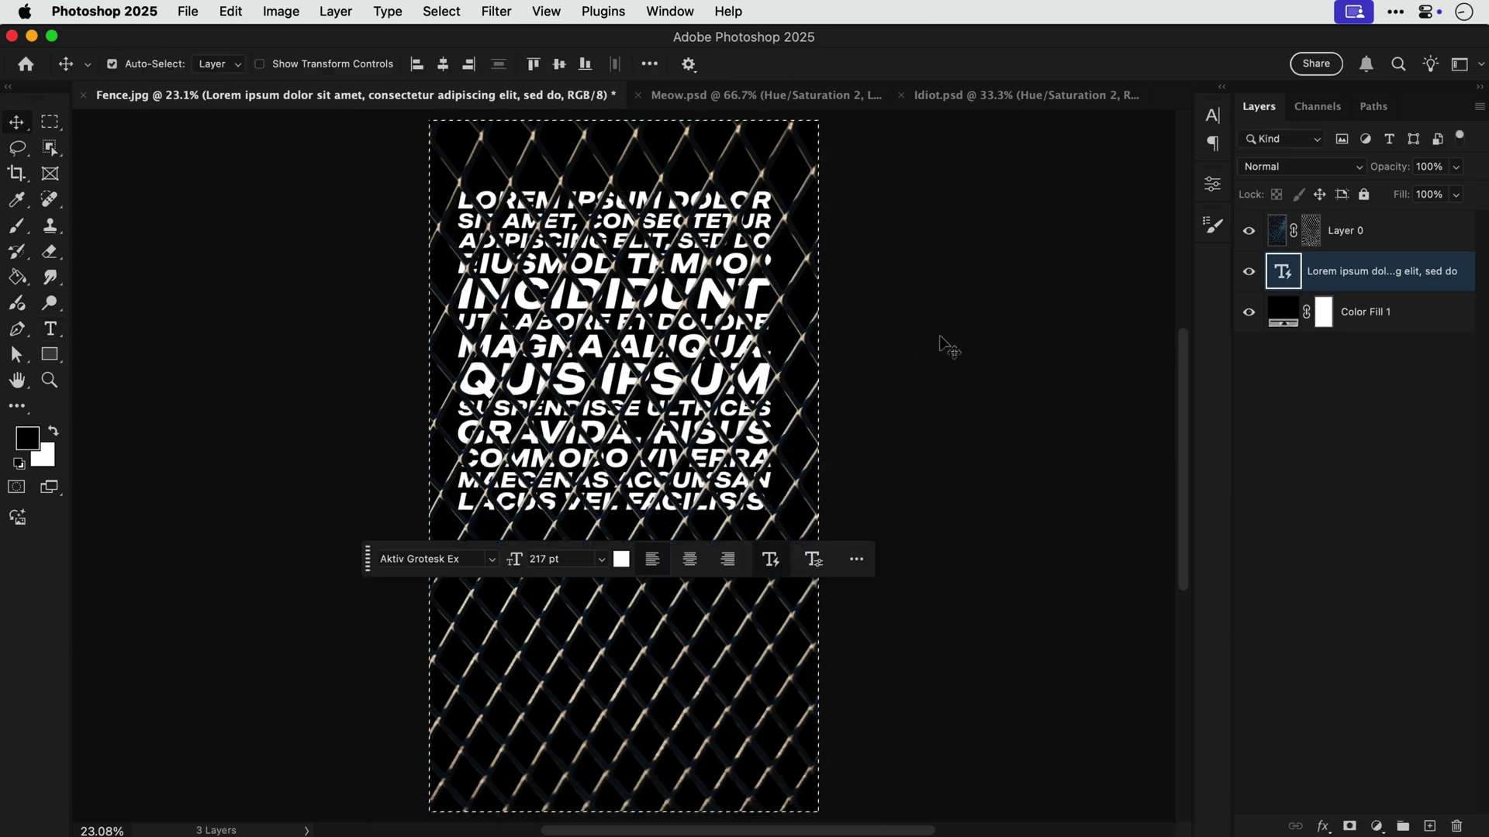
key(super+a)
click(442, 64)
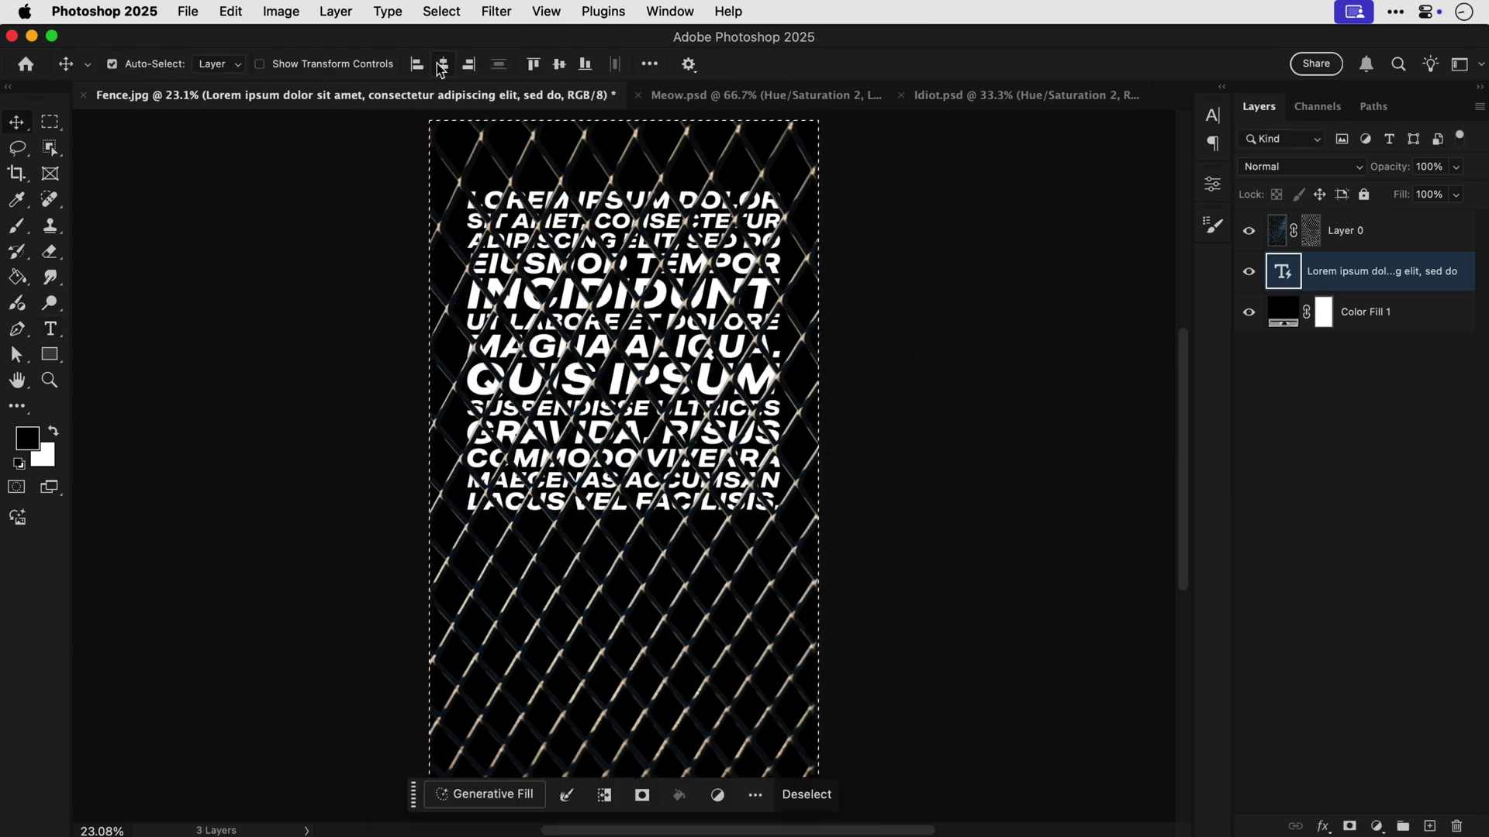
click(558, 65)
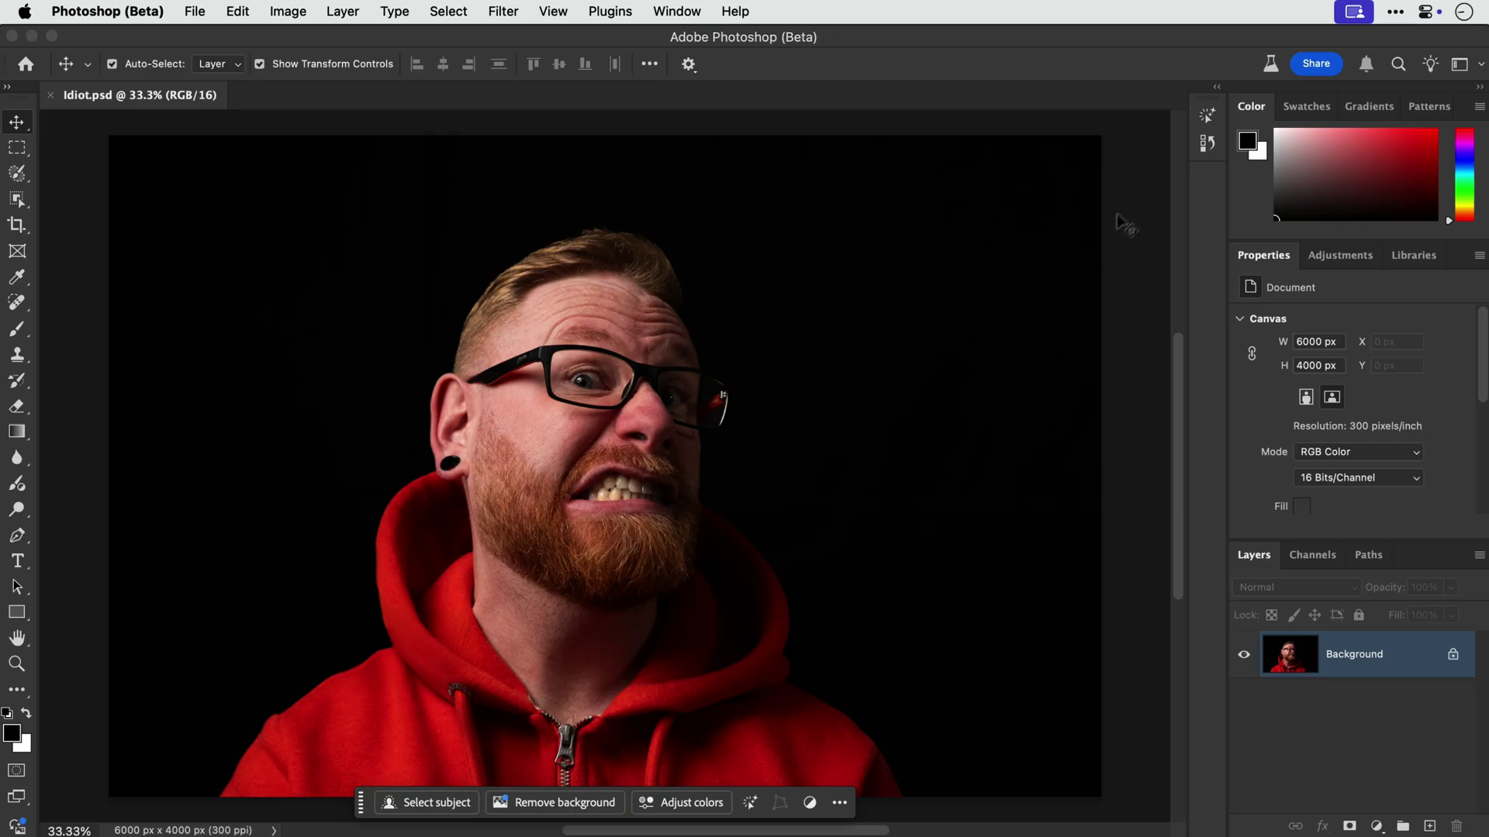
Step: Run the Make subject pop suggested action from the Actions panel
click(1207, 114)
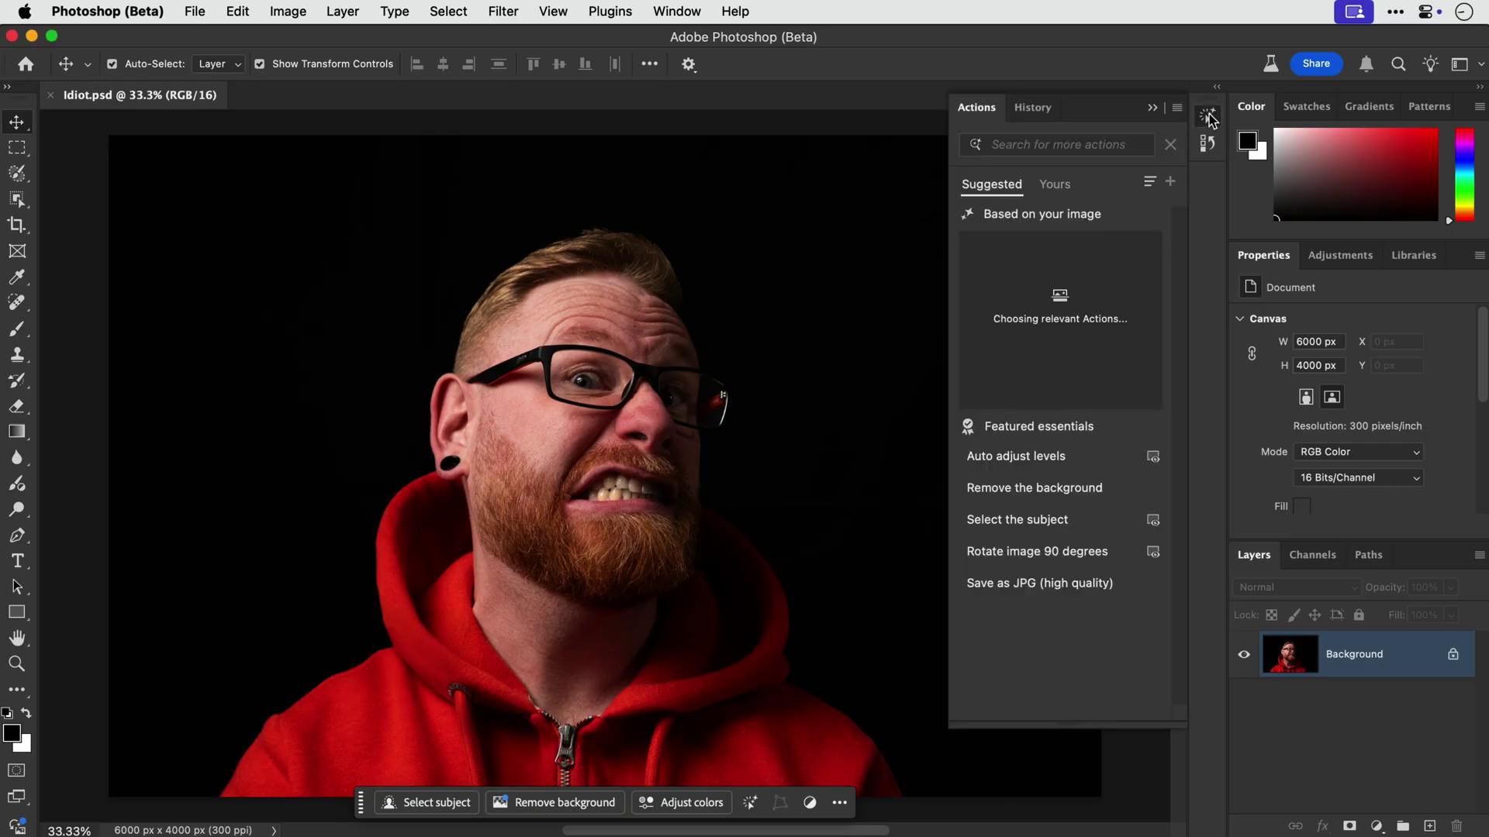
click(1055, 185)
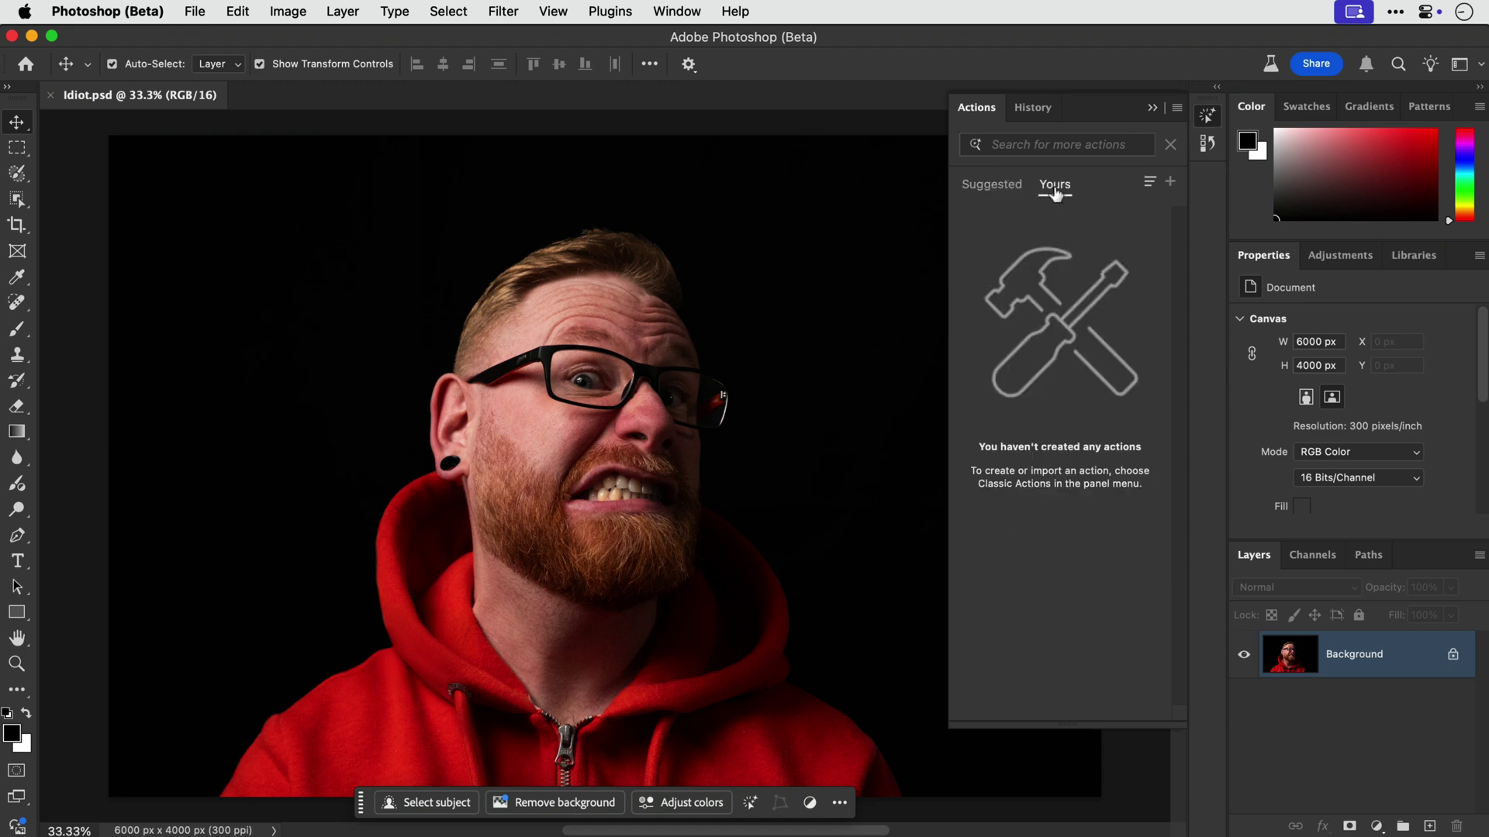
click(992, 186)
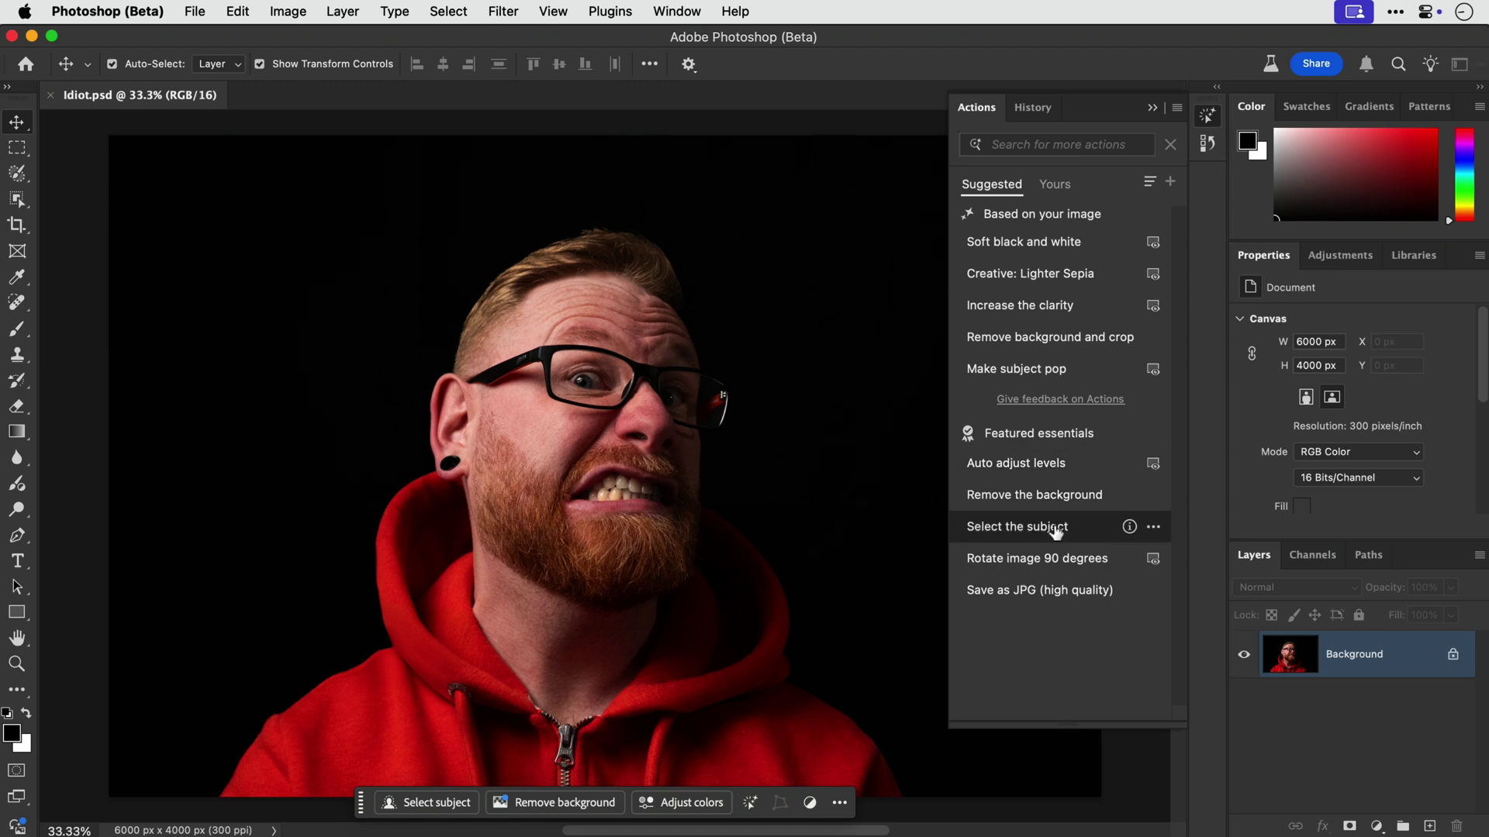
click(1055, 371)
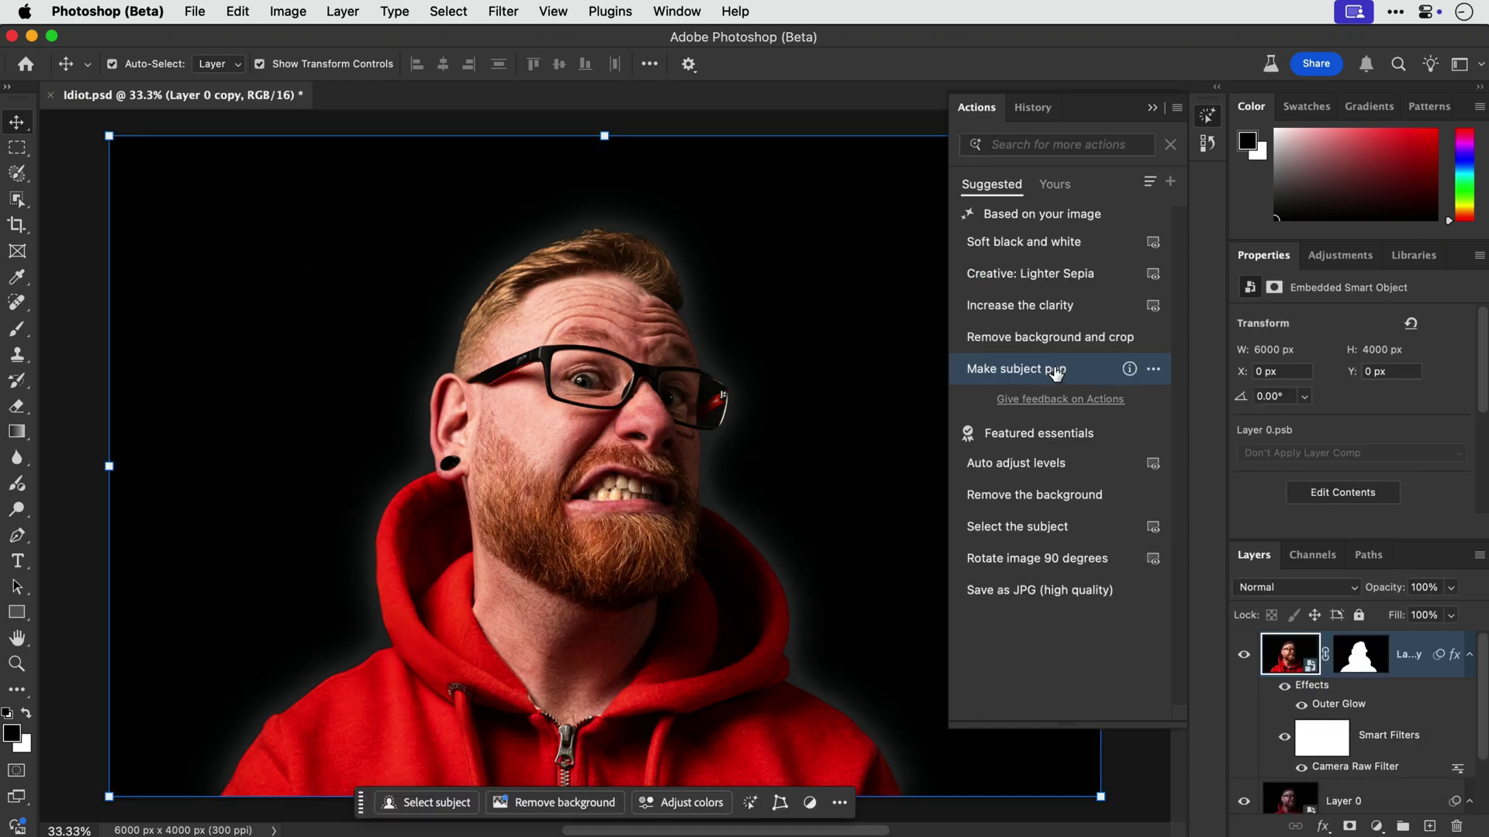
Step: Try Remove background and crop, Blue mood and Portrait: Warmth, ending on the old style look
click(1053, 338)
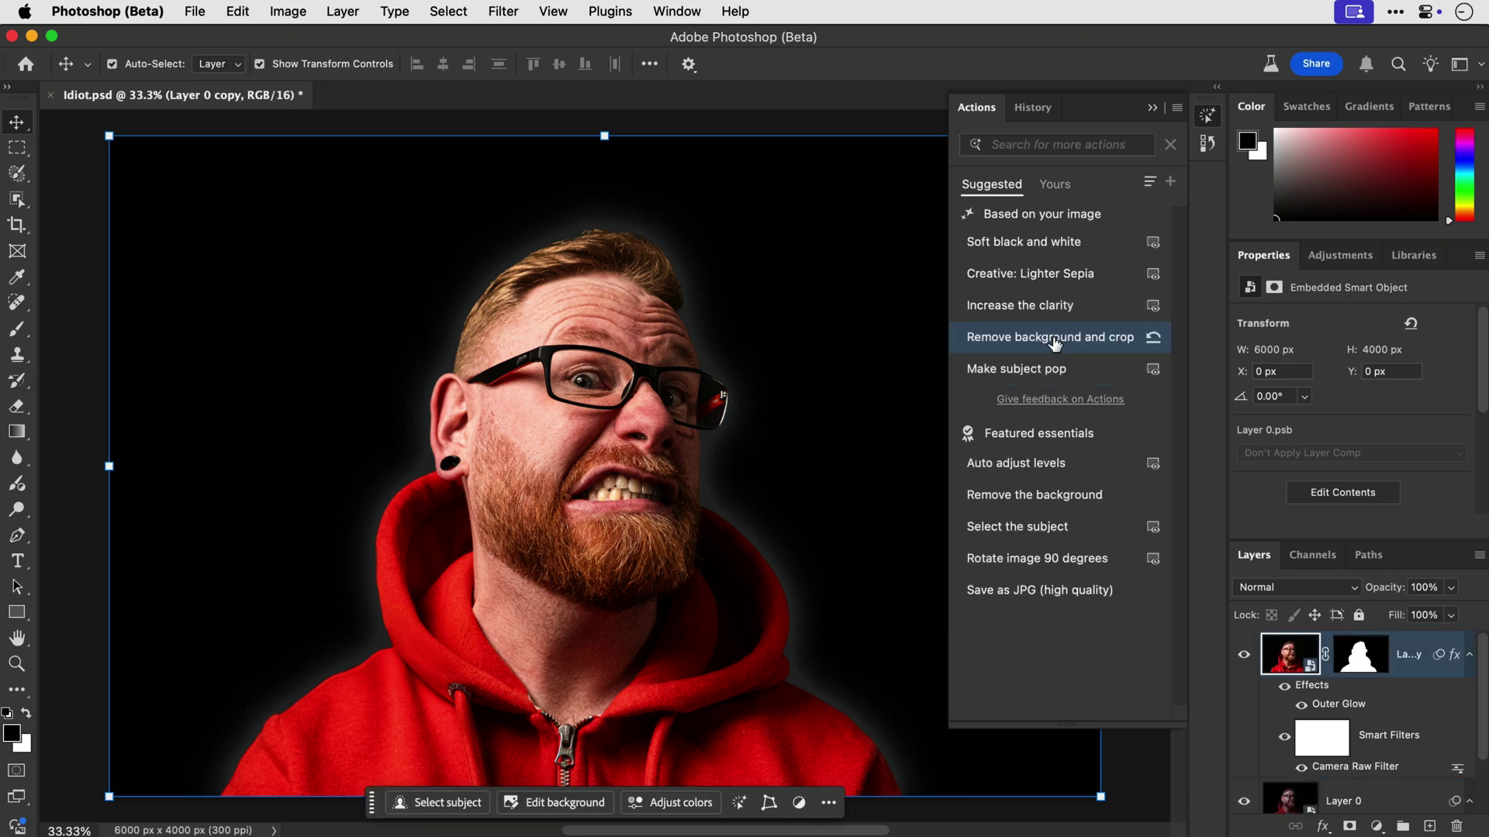
click(1157, 214)
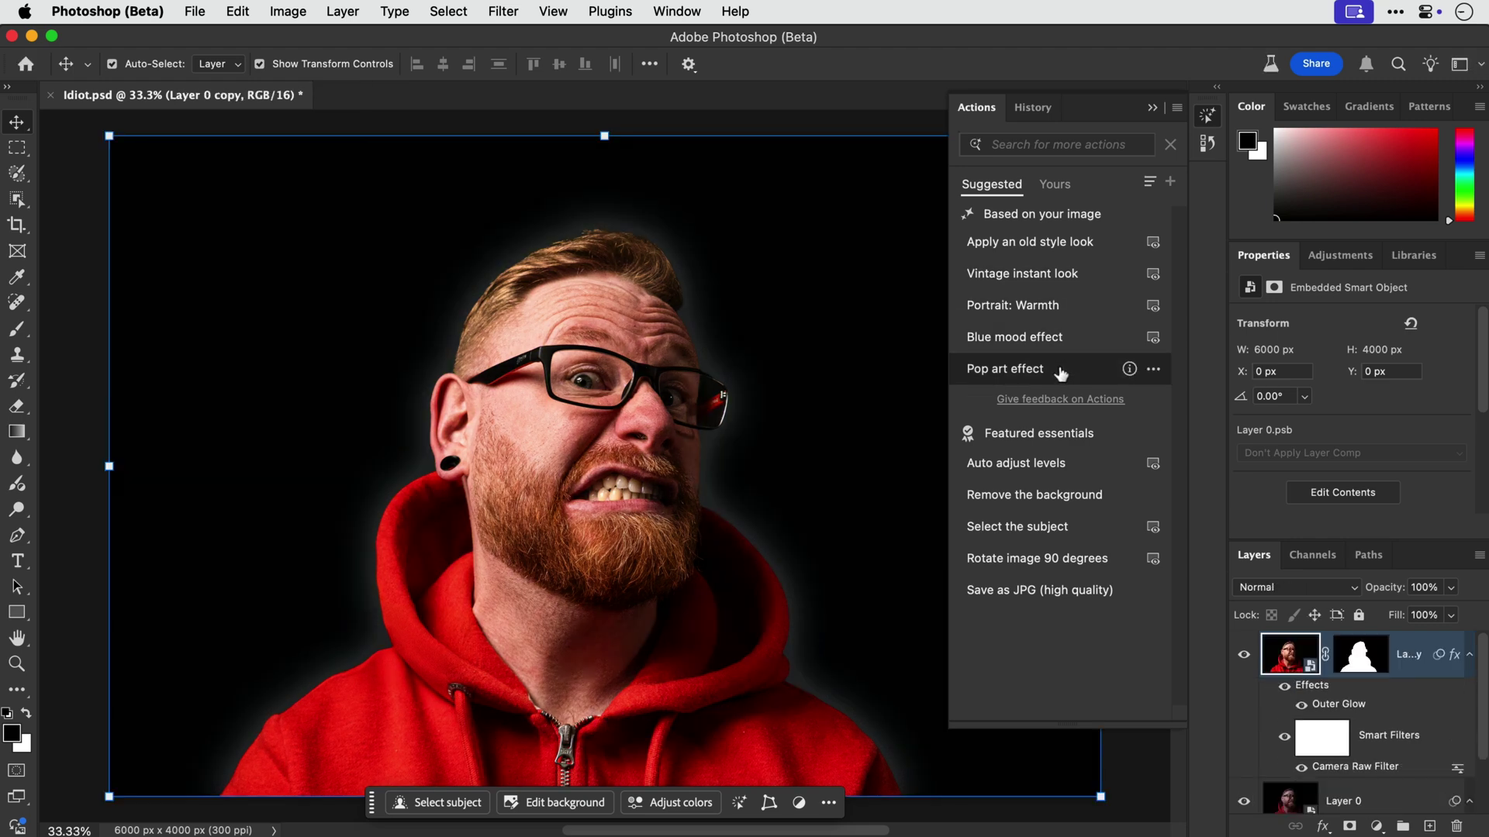
click(1061, 338)
click(1013, 305)
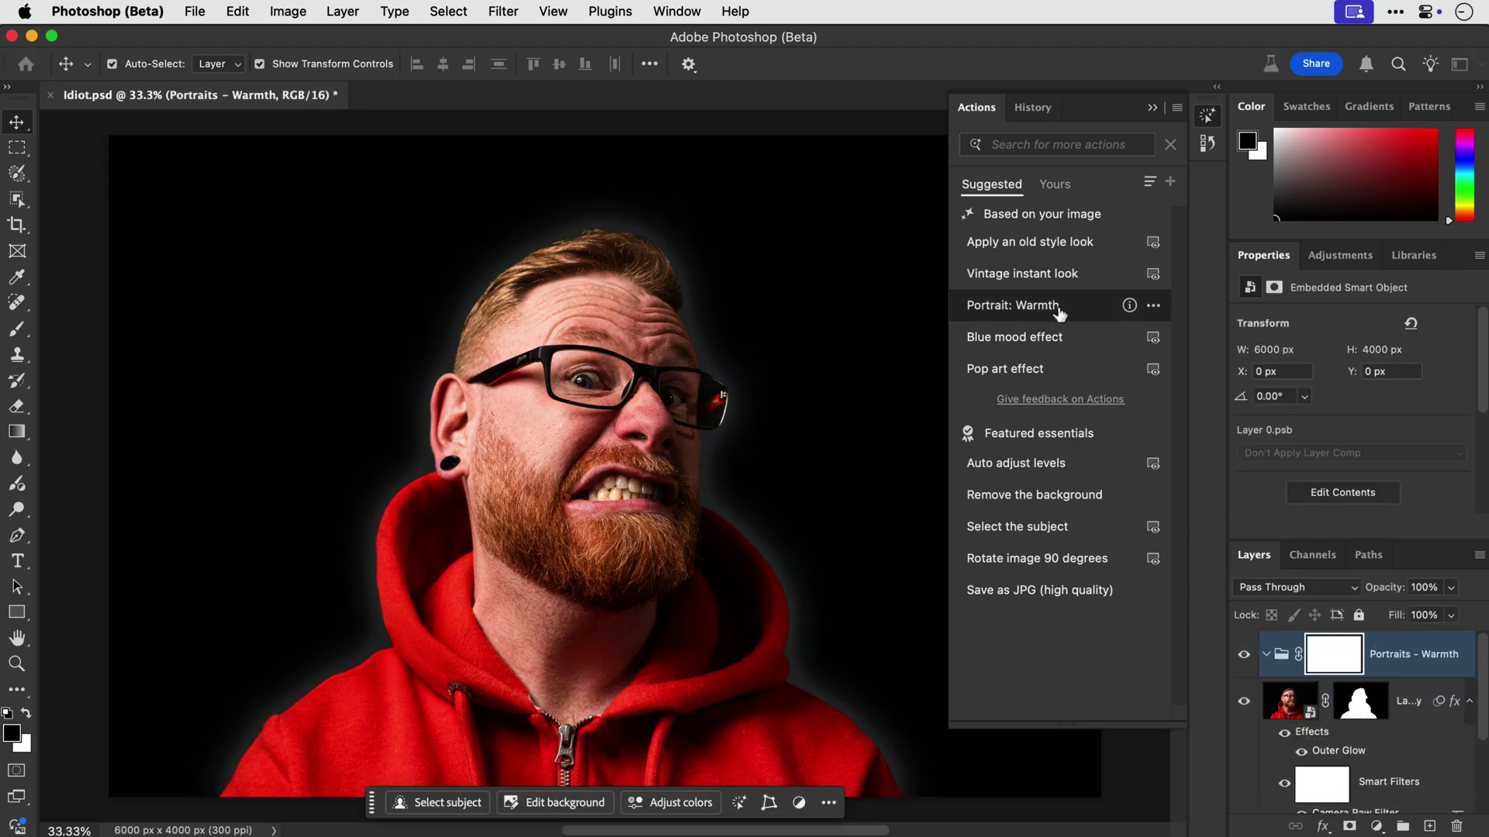
click(1030, 242)
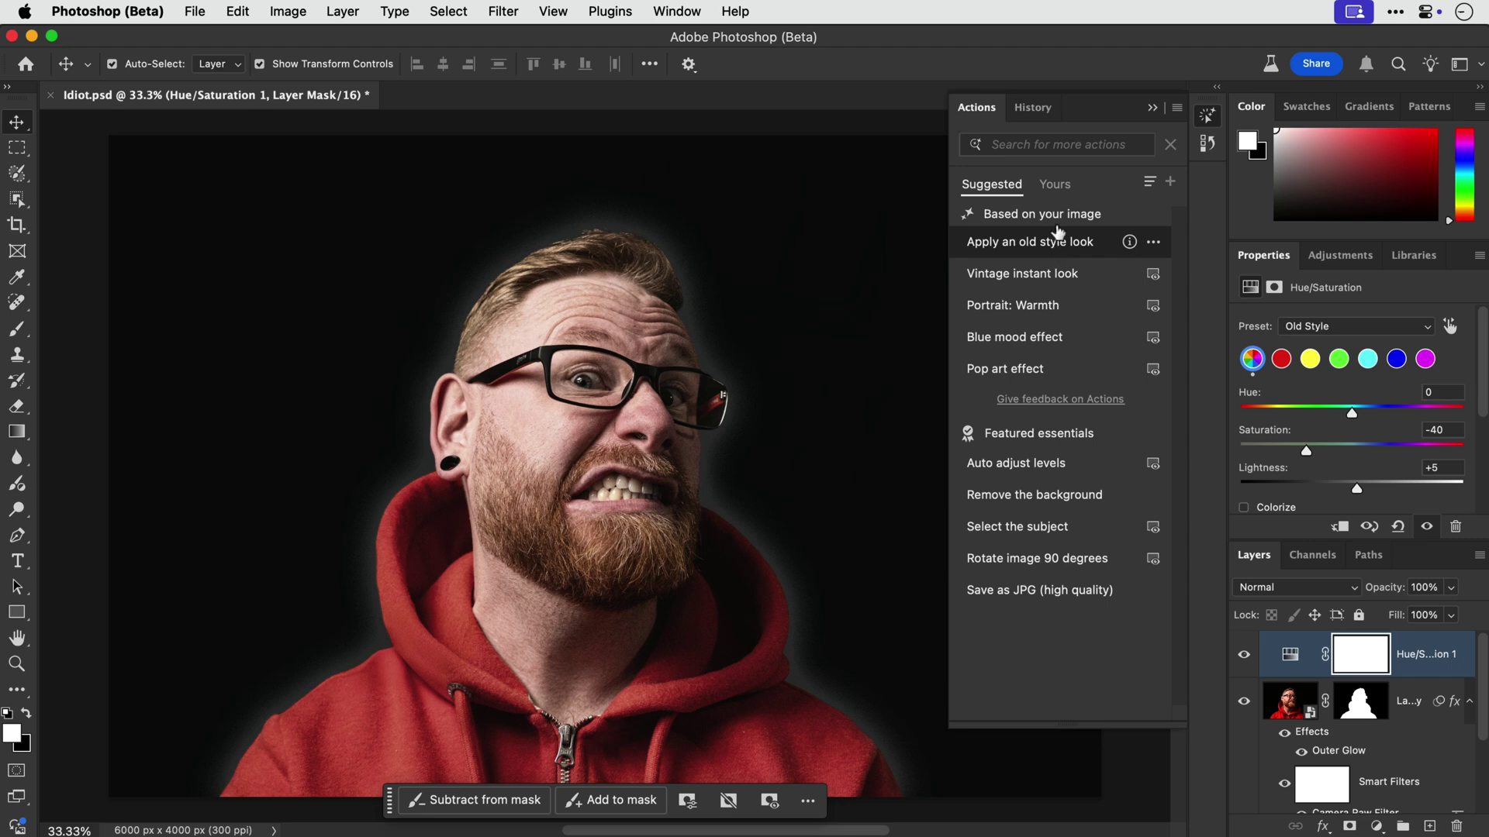
Step: Undo the old style look and run the 'Glitching effect - strong' action instead
key(super+z)
click(1056, 144)
text(Glitch)
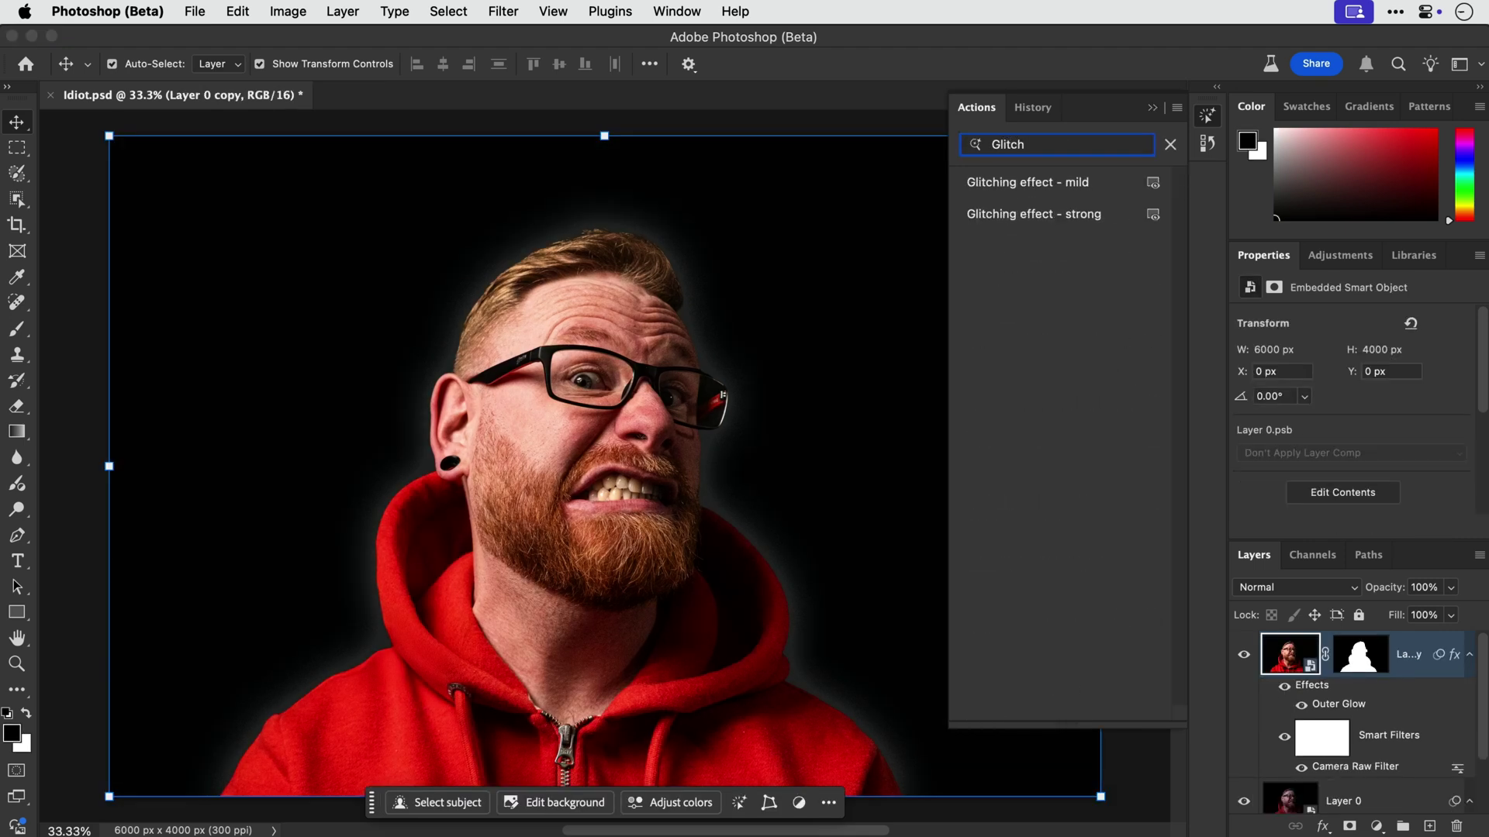
click(1053, 217)
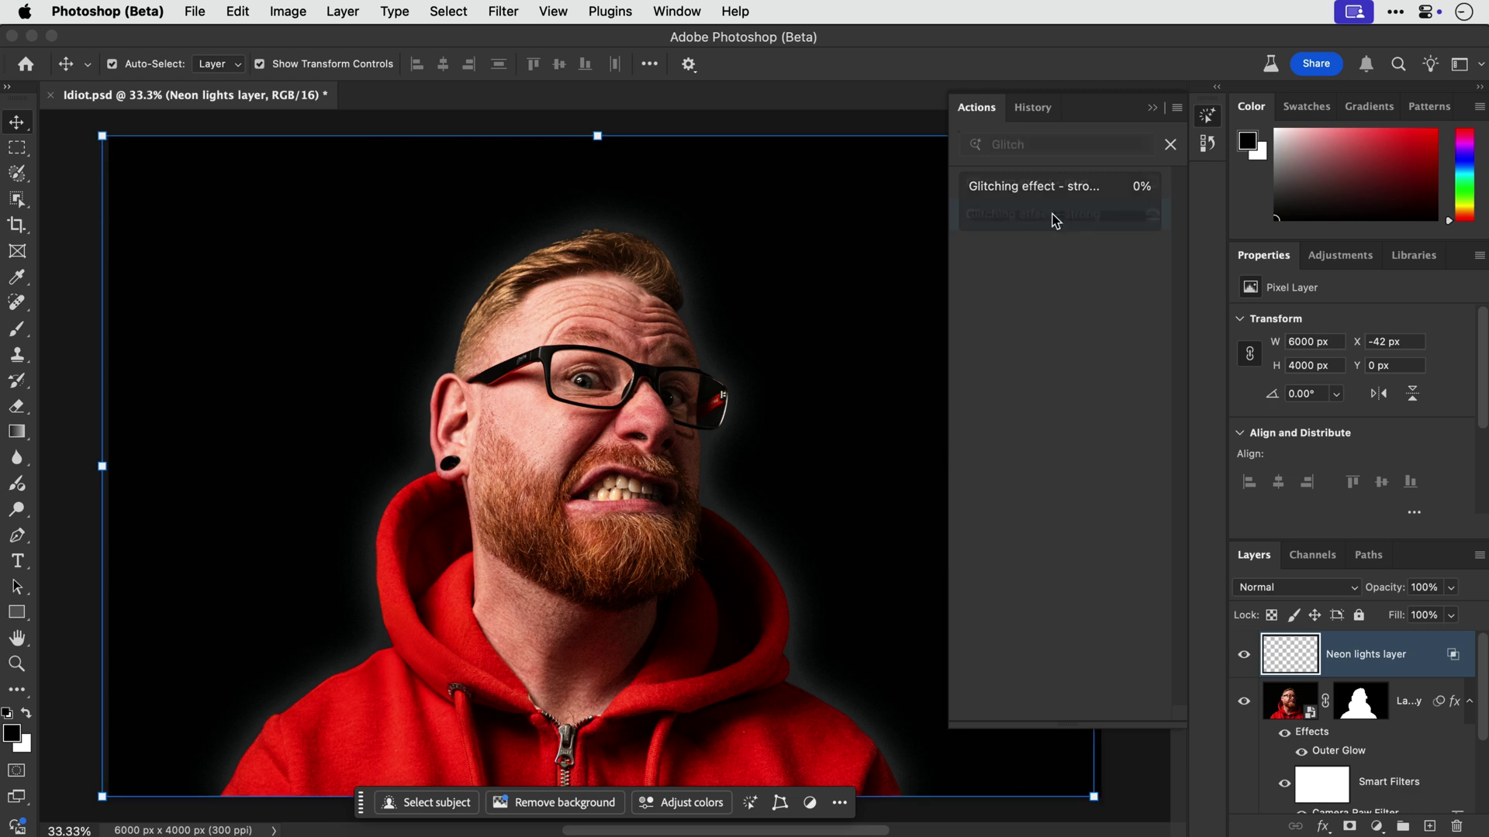
click(1207, 117)
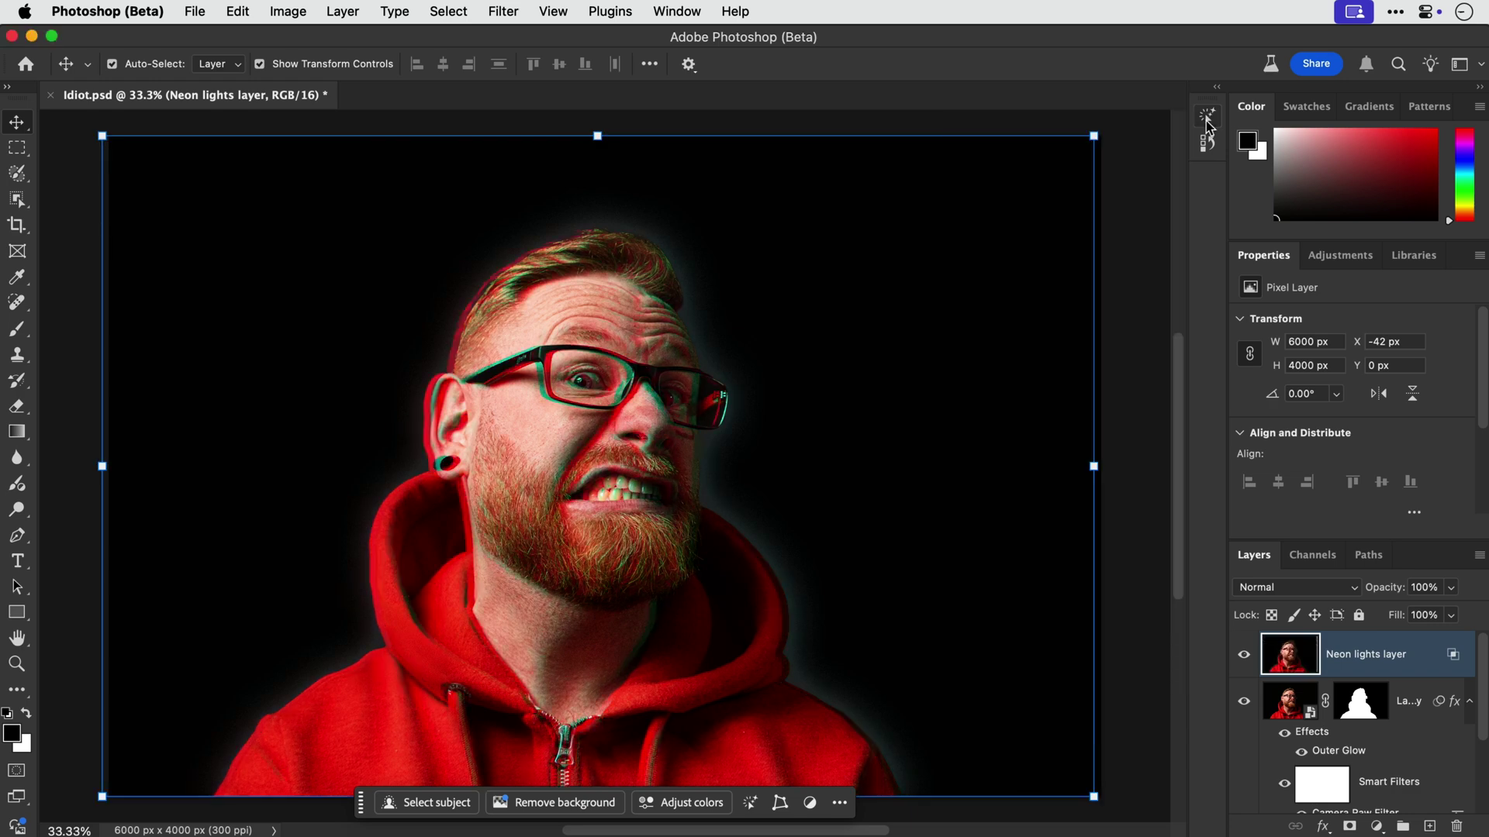
click(1135, 314)
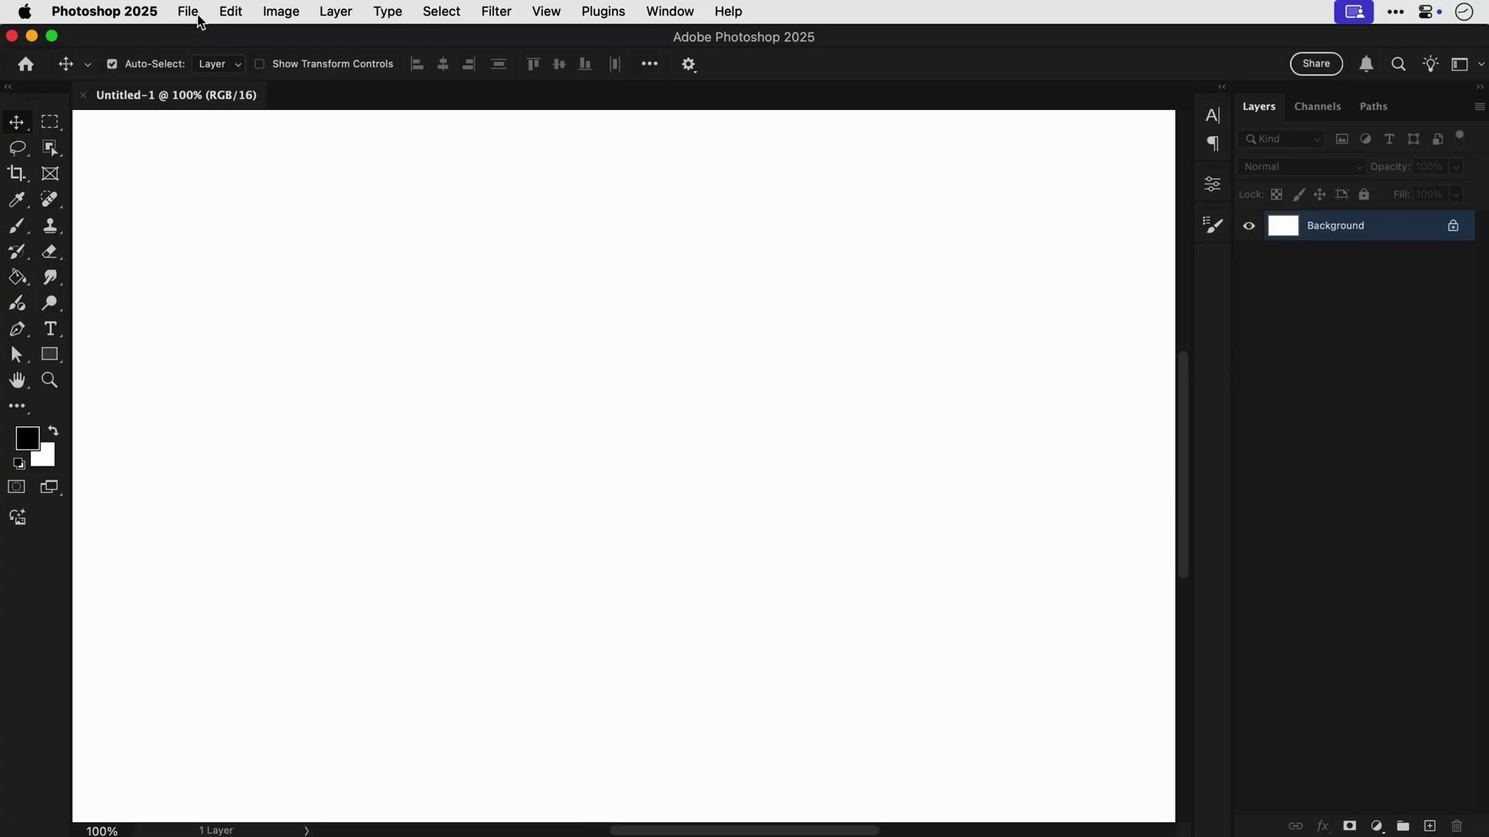
Step: Save a copy of Untitled-1 in JPEG XL format with Quality set to 100
click(187, 12)
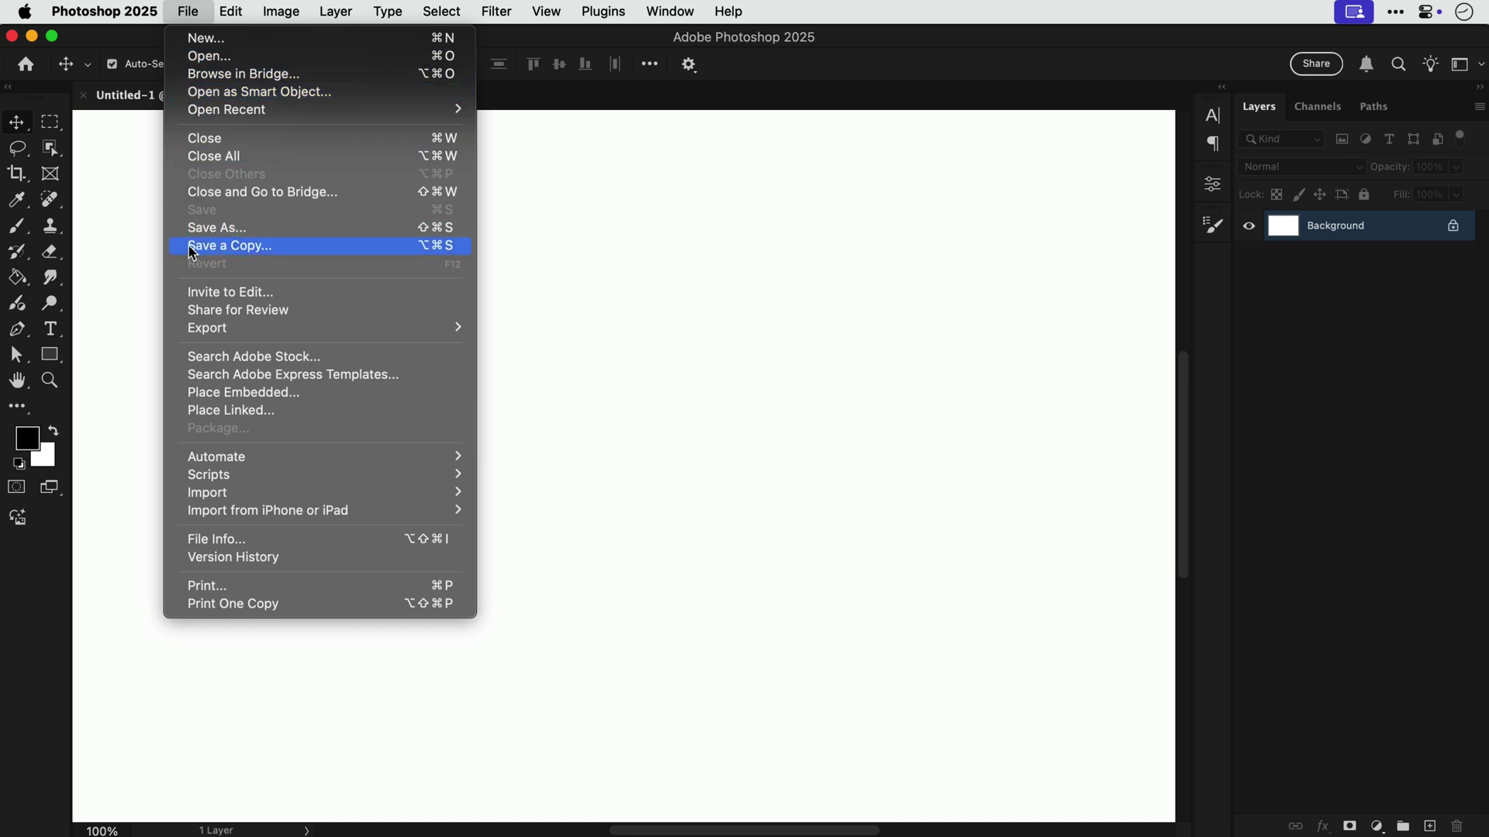
click(222, 245)
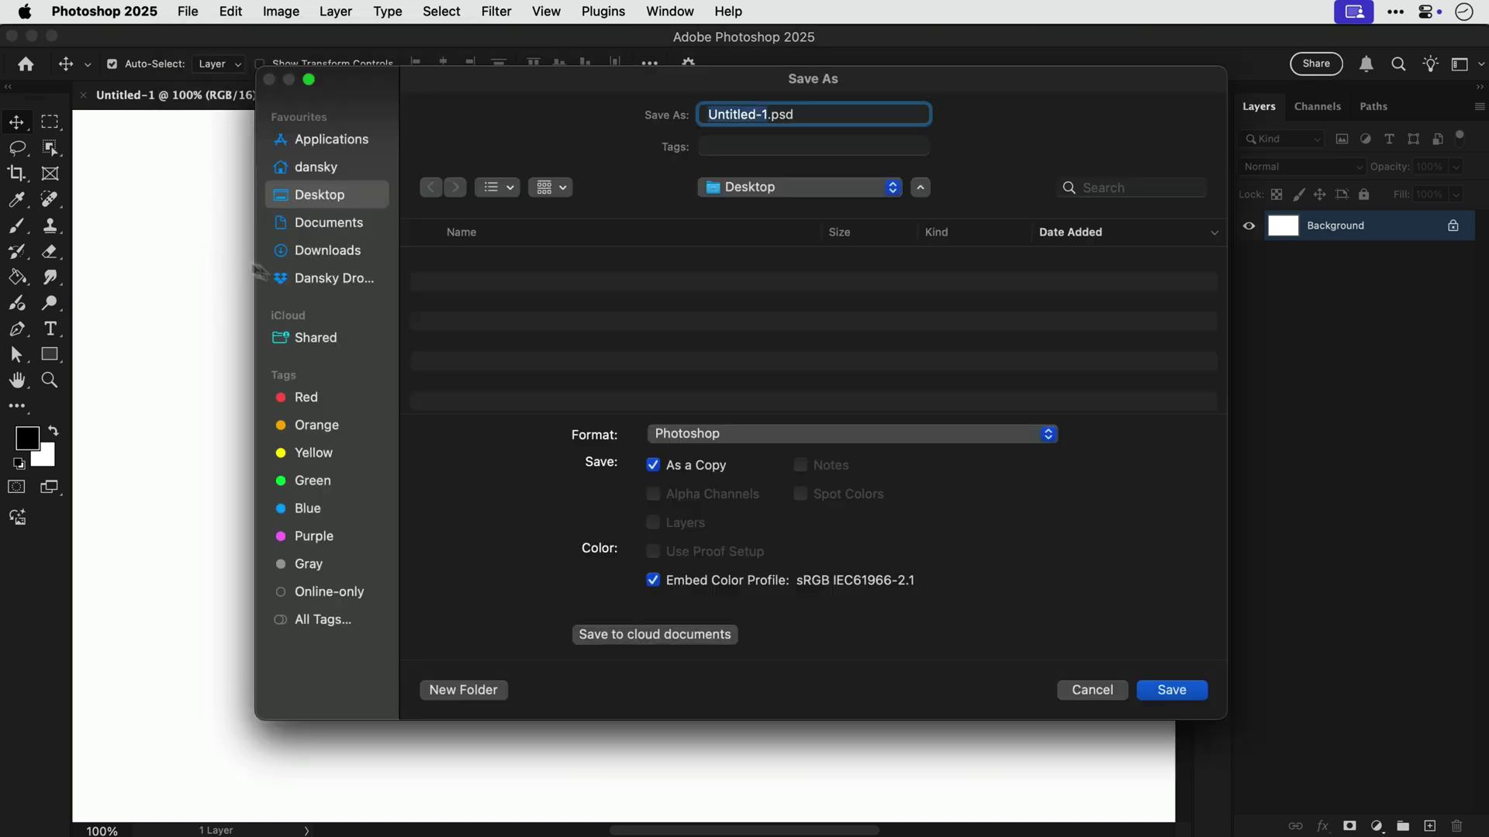
click(788, 435)
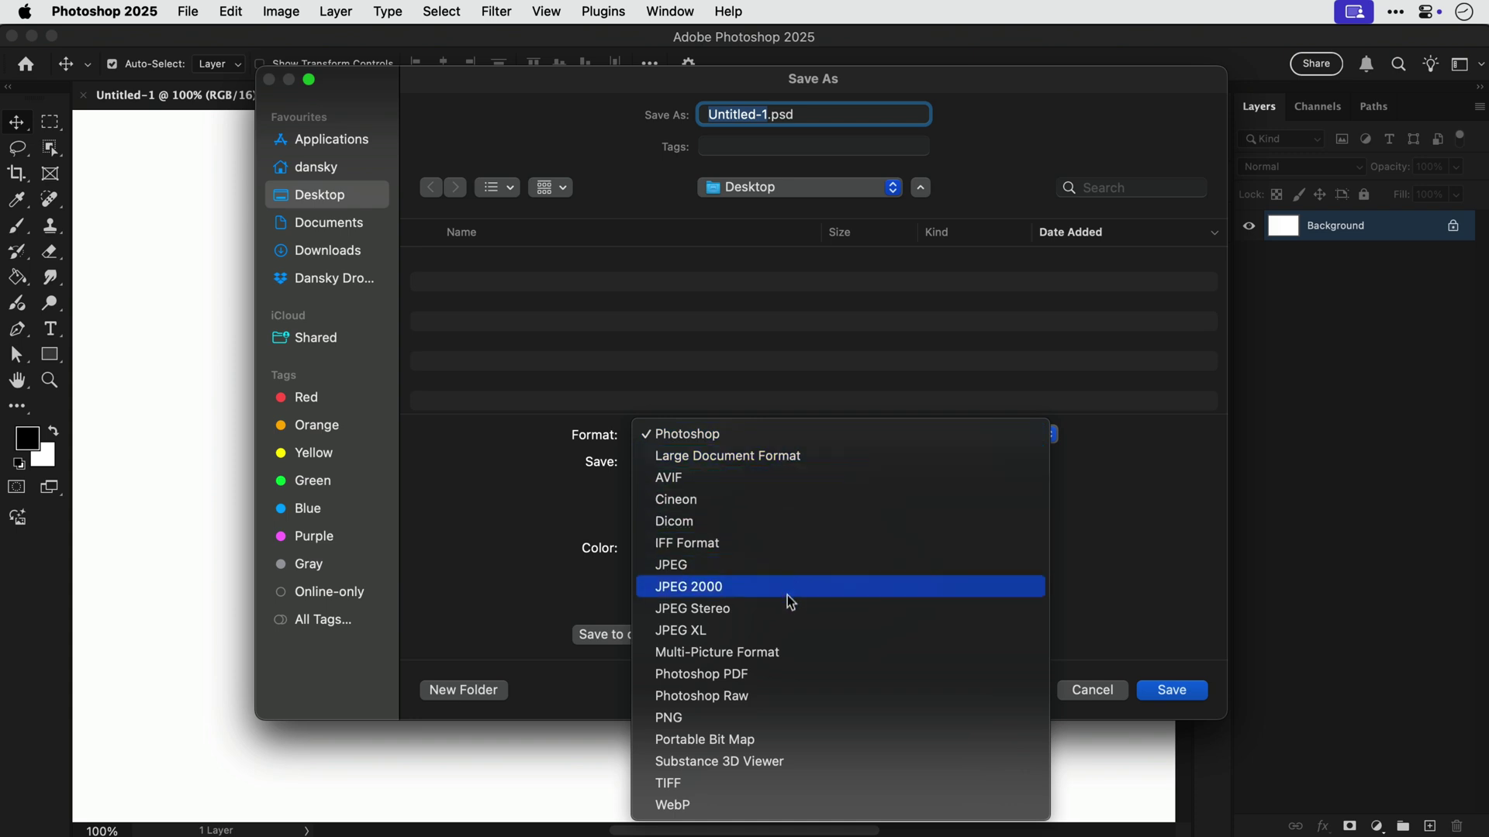
click(787, 634)
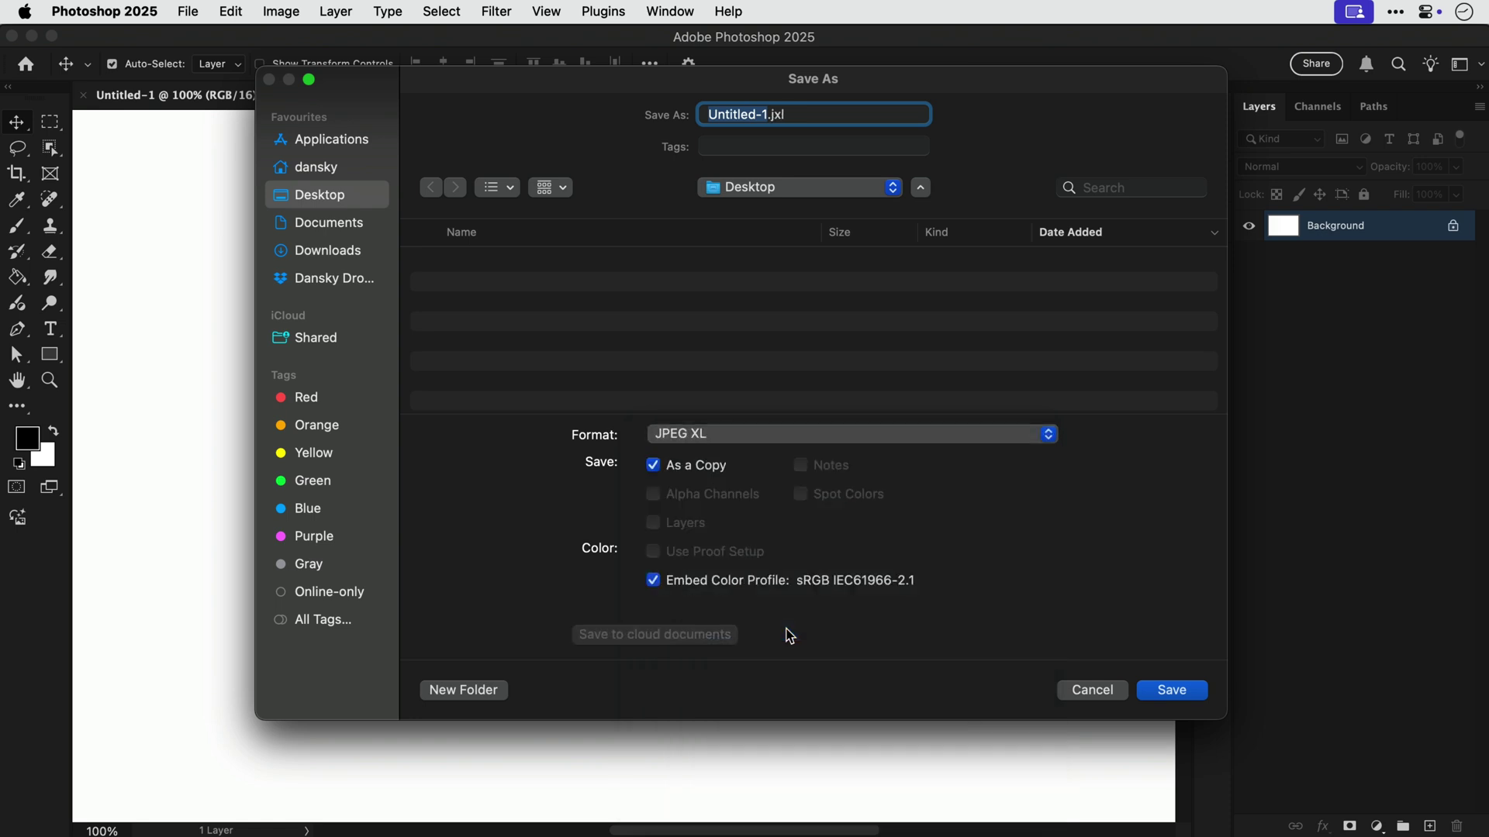
click(1170, 691)
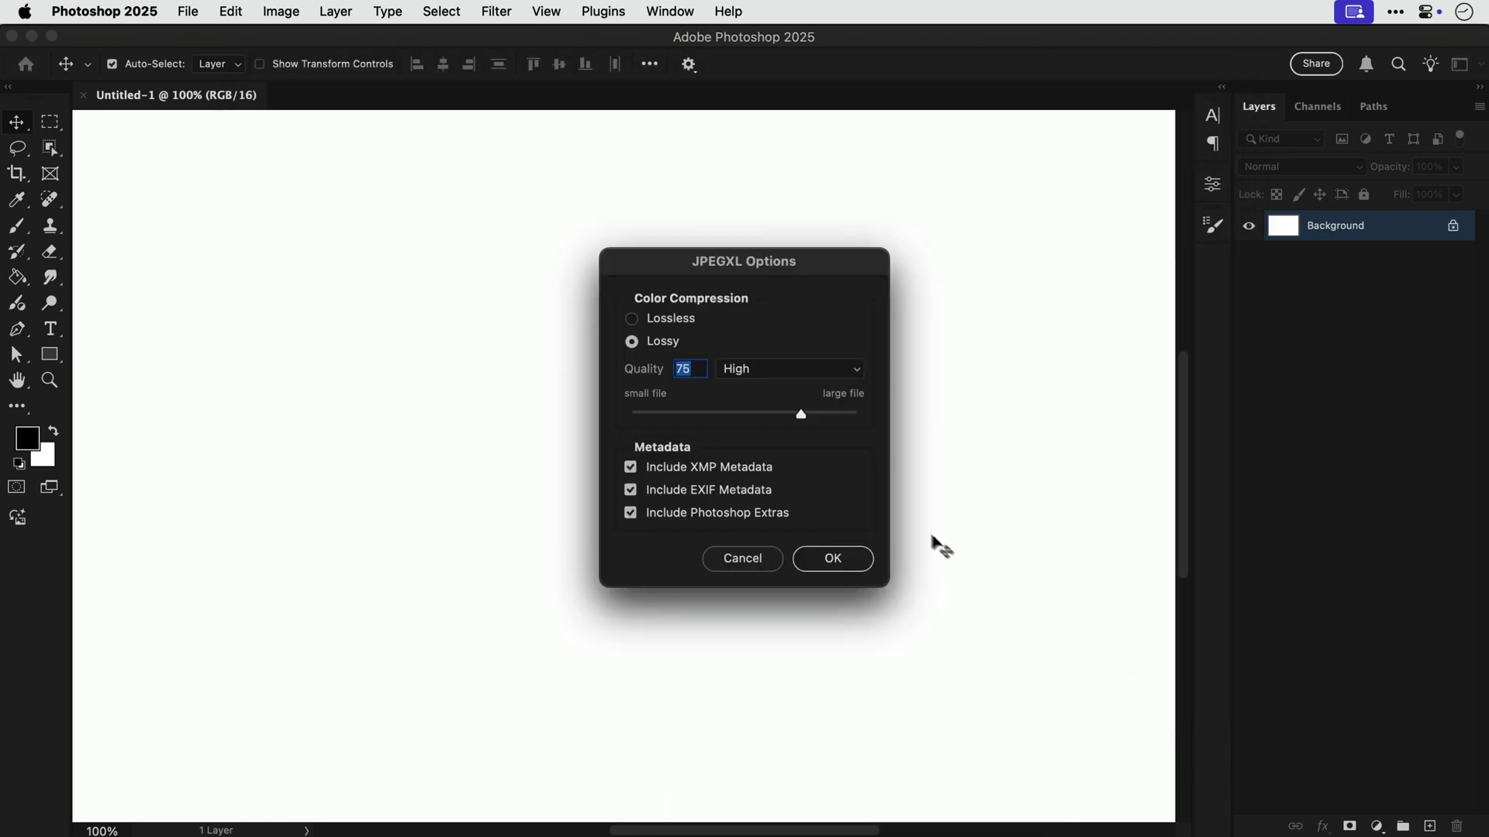
drag(800, 415, 851, 414)
key(Return)
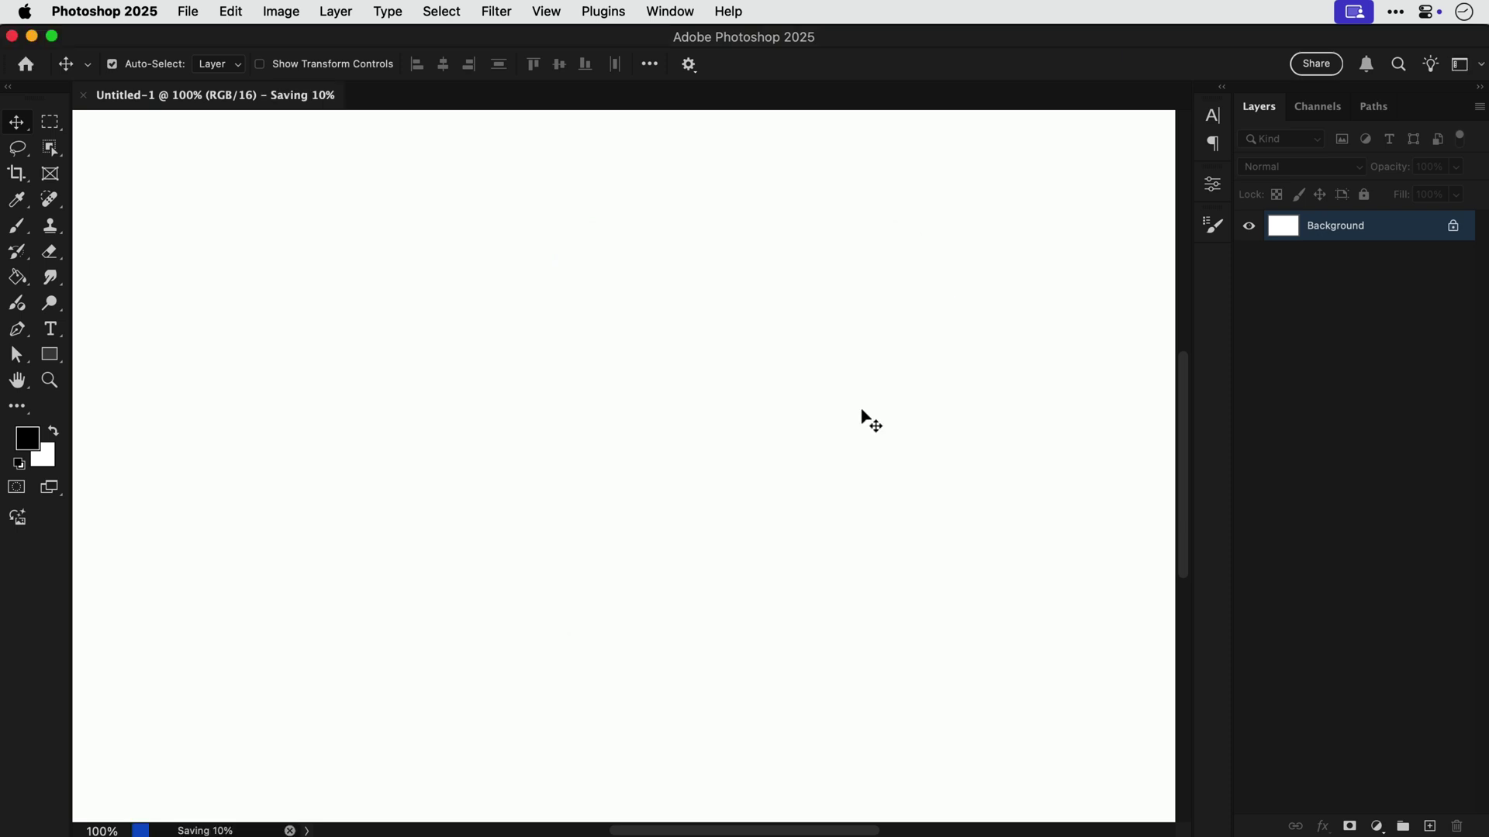